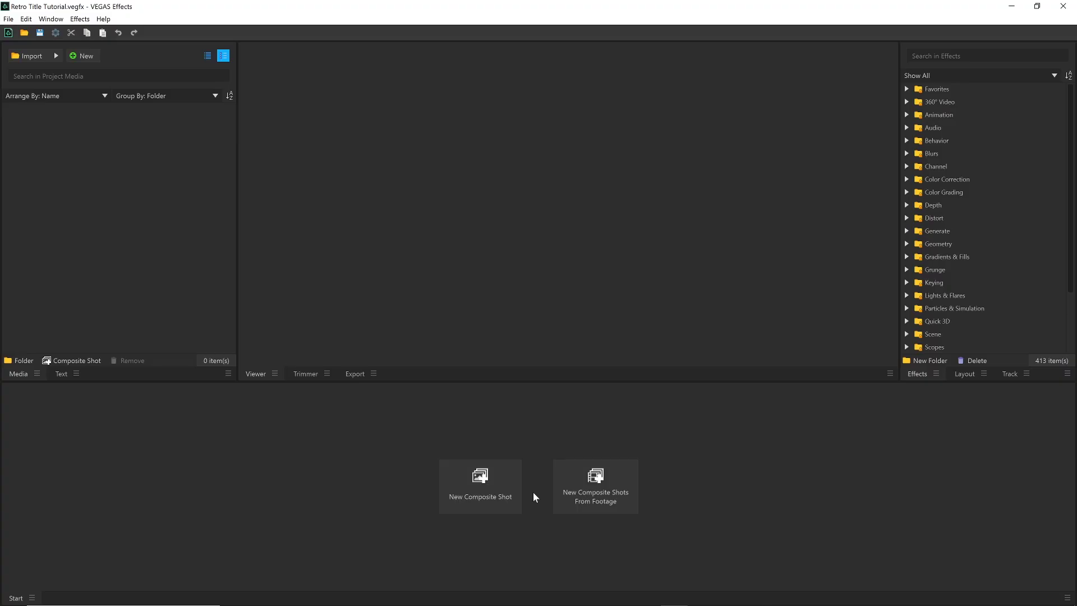
Create a 1080p Full HD 23.976 fps composite shot named Main Comp
{"action": "left_click", "coordinate": [500, 493]}
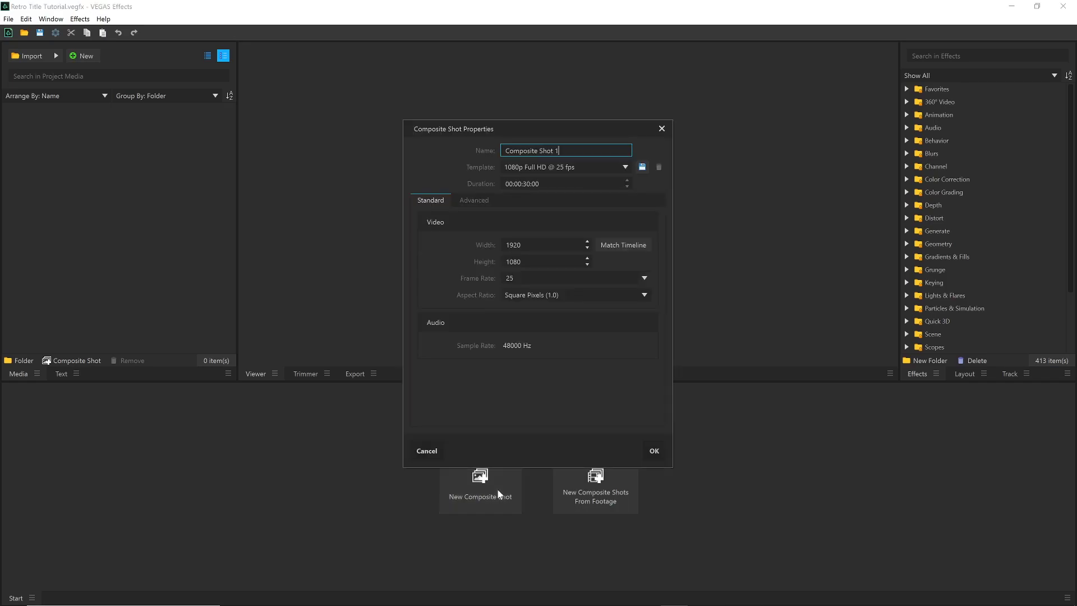
{"action": "left_click", "coordinate": [629, 165]}
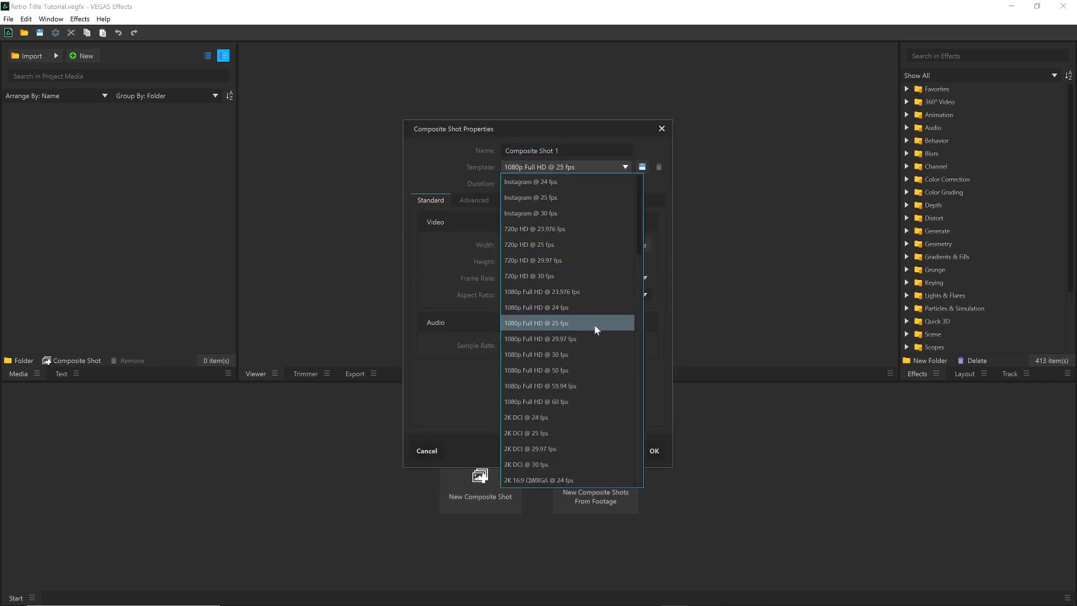
{"action": "left_click", "coordinate": [590, 292]}
{"action": "triple_click", "coordinate": [559, 151]}
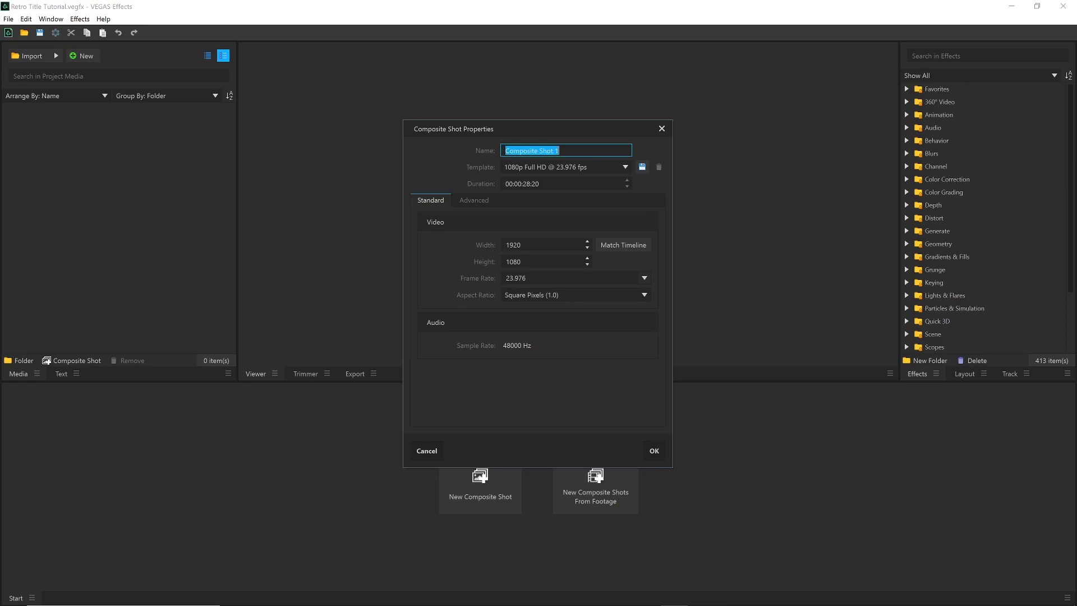
{"action": "type", "text": "Main Comp"}
{"action": "left_click", "coordinate": [654, 451]}
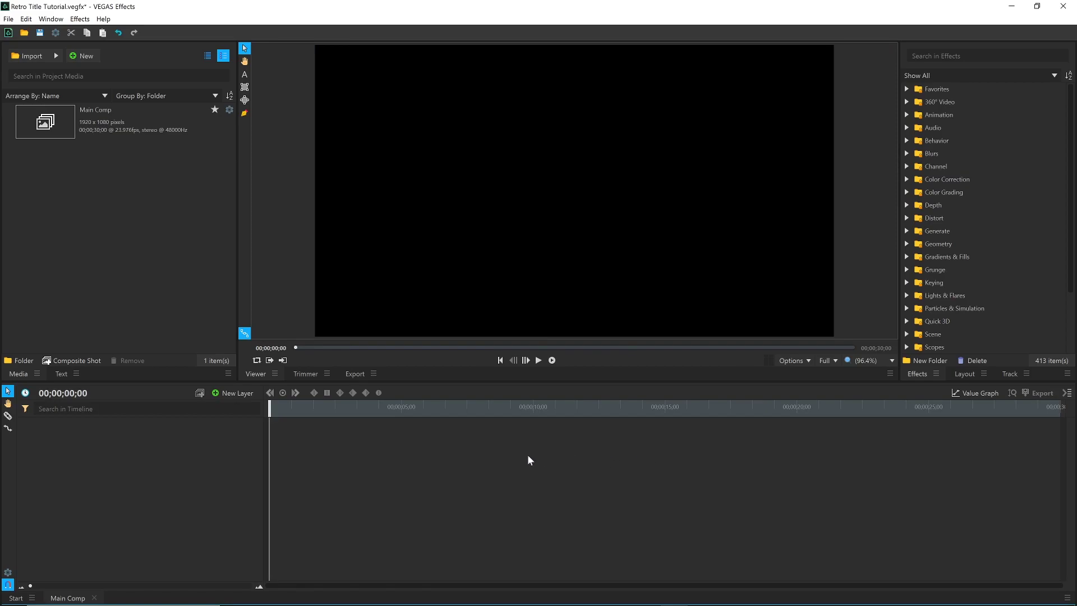
Add a black 1920x1080 plane layer and rename it Starry BG
{"action": "left_click", "coordinate": [239, 393]}
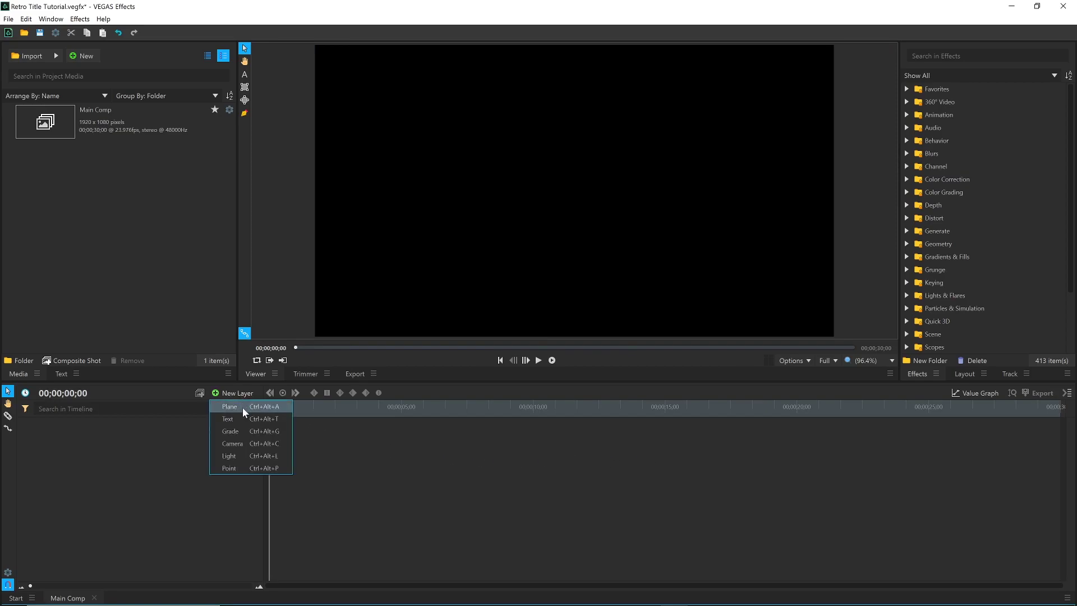
{"action": "left_click", "coordinate": [242, 409]}
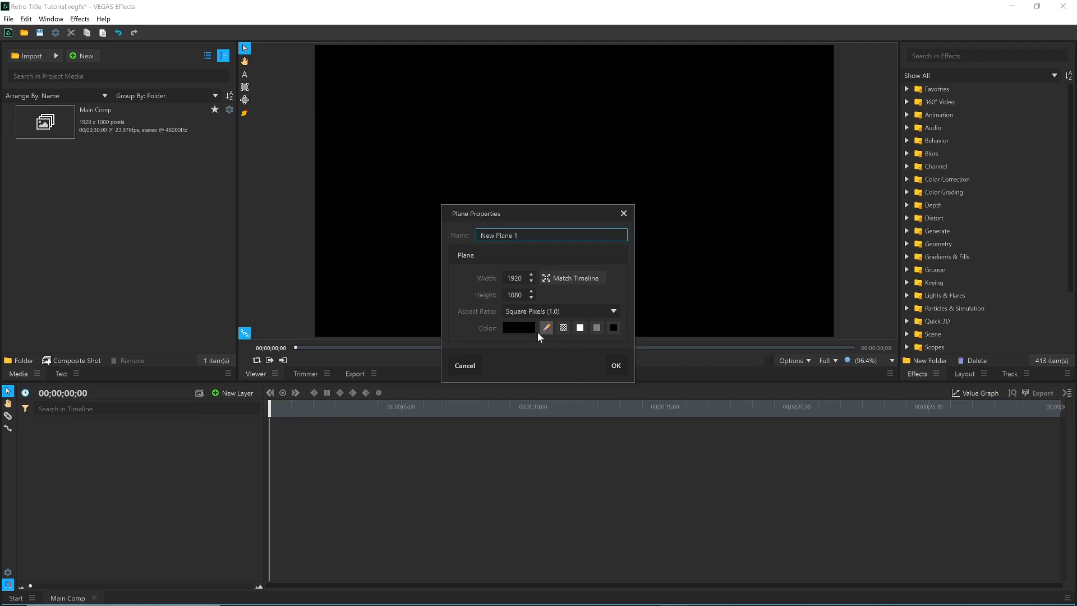
{"action": "left_click", "coordinate": [617, 365]}
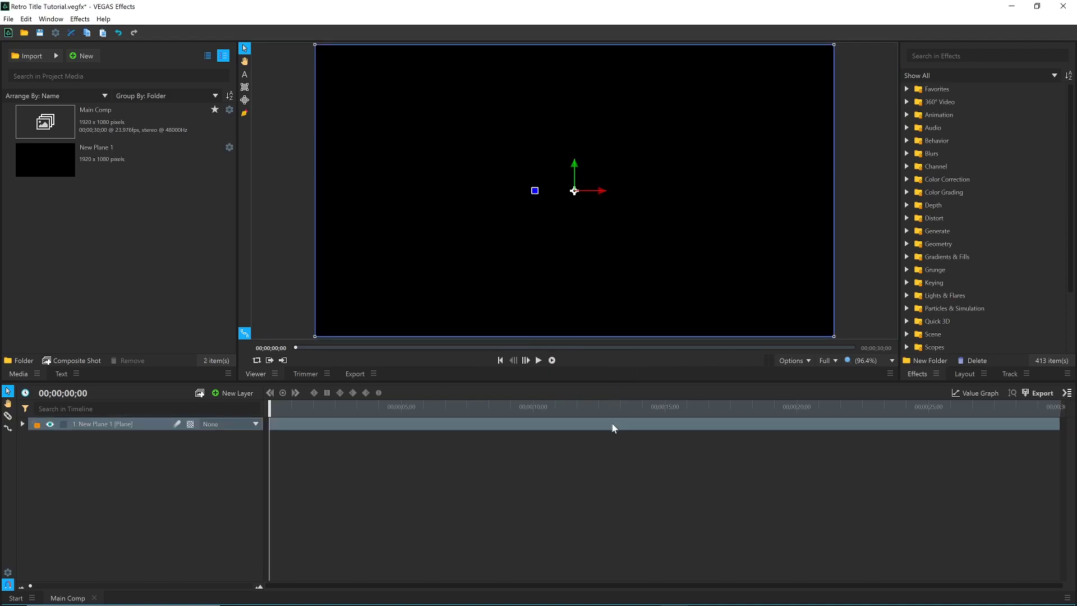
{"action": "right_click", "coordinate": [139, 426]}
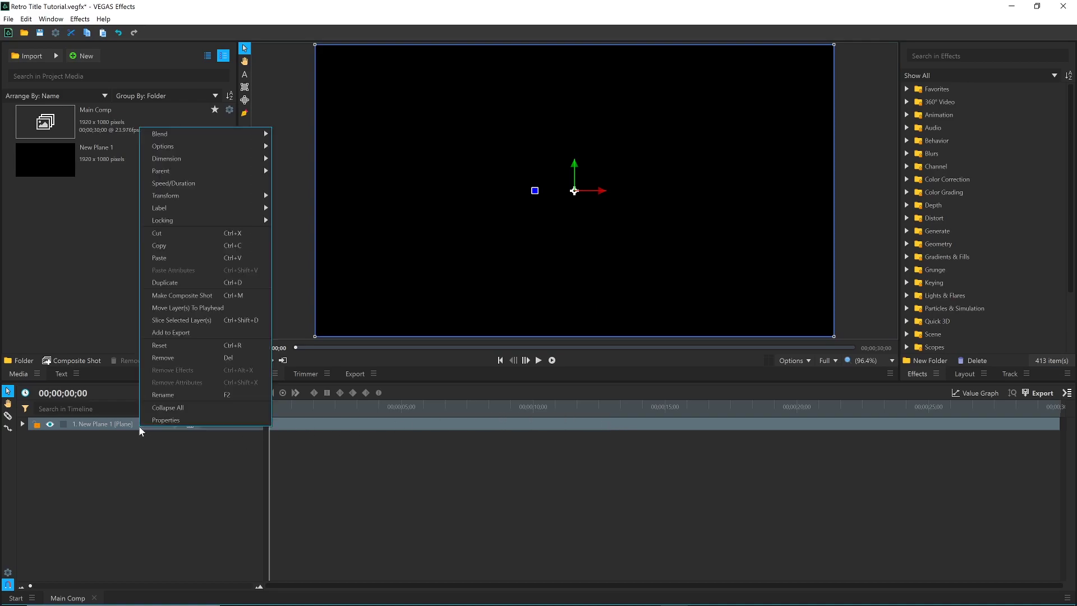
{"action": "left_click", "coordinate": [168, 411]}
{"action": "type", "text": "Starry BG"}
{"action": "key", "text": "Return"}
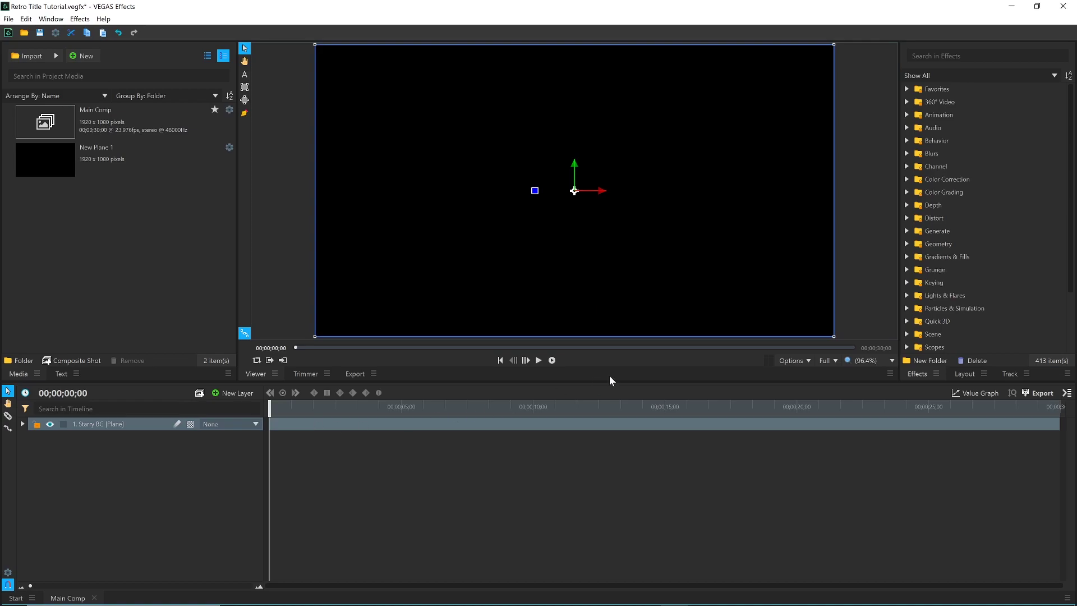
Apply the Generate > Fractal Noise effect to the Starry BG layer
{"action": "left_click", "coordinate": [907, 230]}
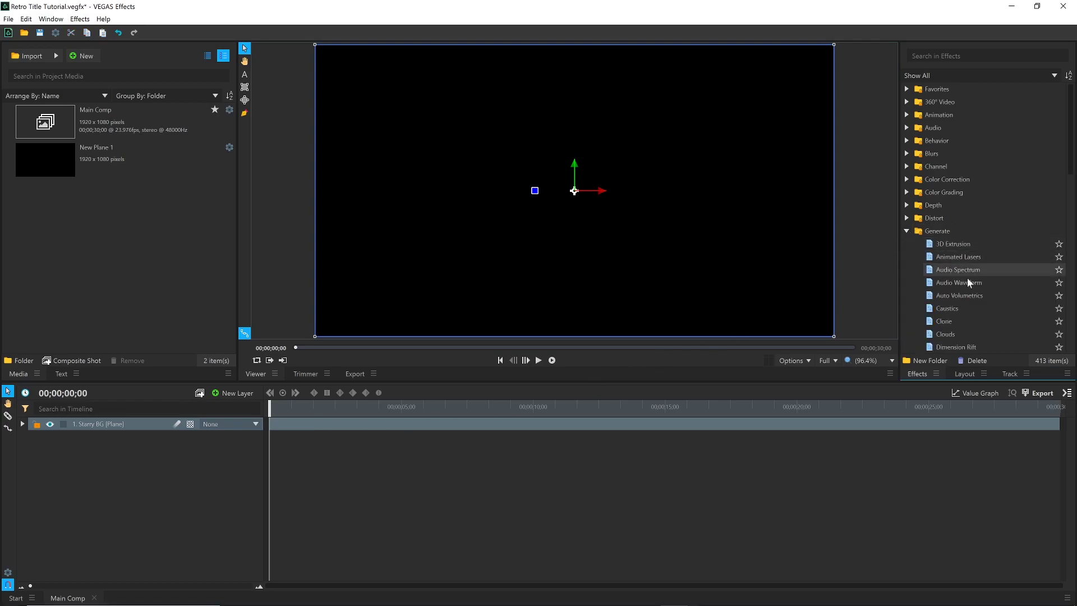
{"action": "scroll", "coordinate": [976, 282], "scroll_direction": "down", "scroll_amount": 4}
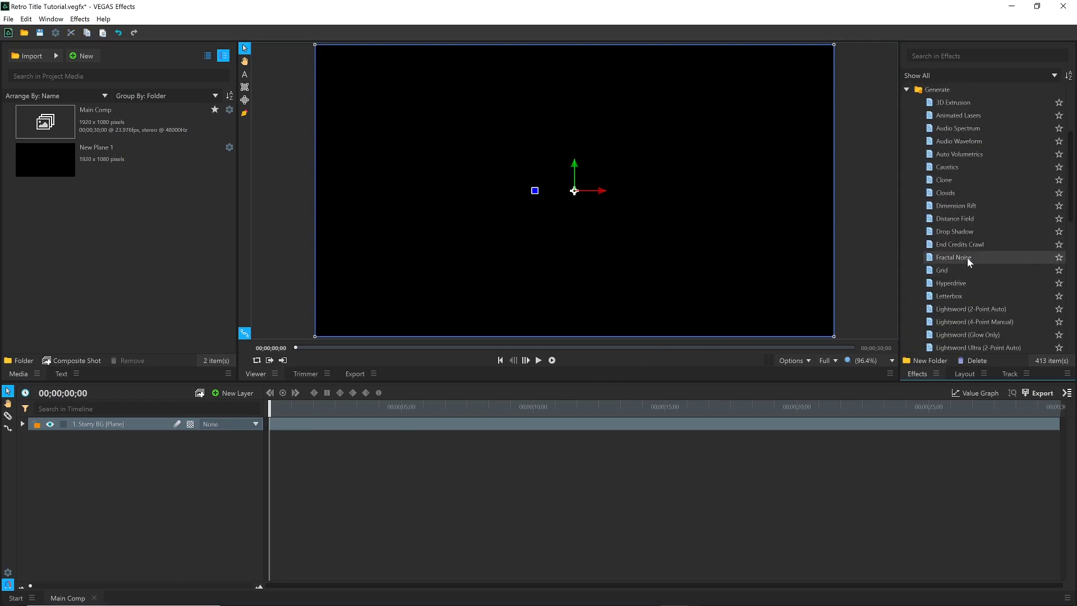
{"action": "left_click_drag", "start_coordinate": [967, 257], "coordinate": [798, 353]}
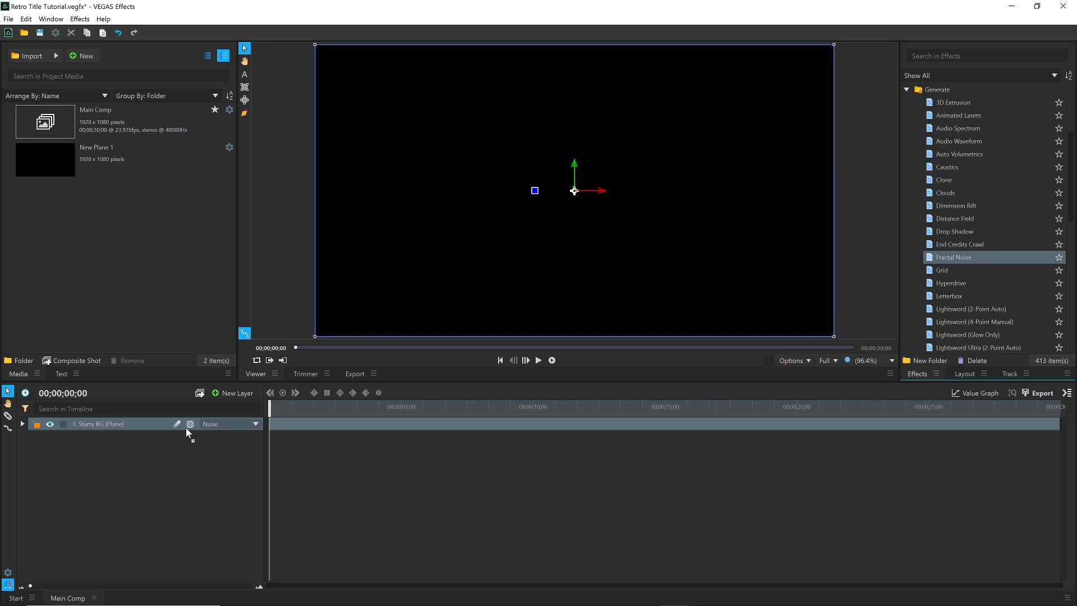
{"action": "left_click_drag", "start_coordinate": [142, 422], "coordinate": [142, 422]}
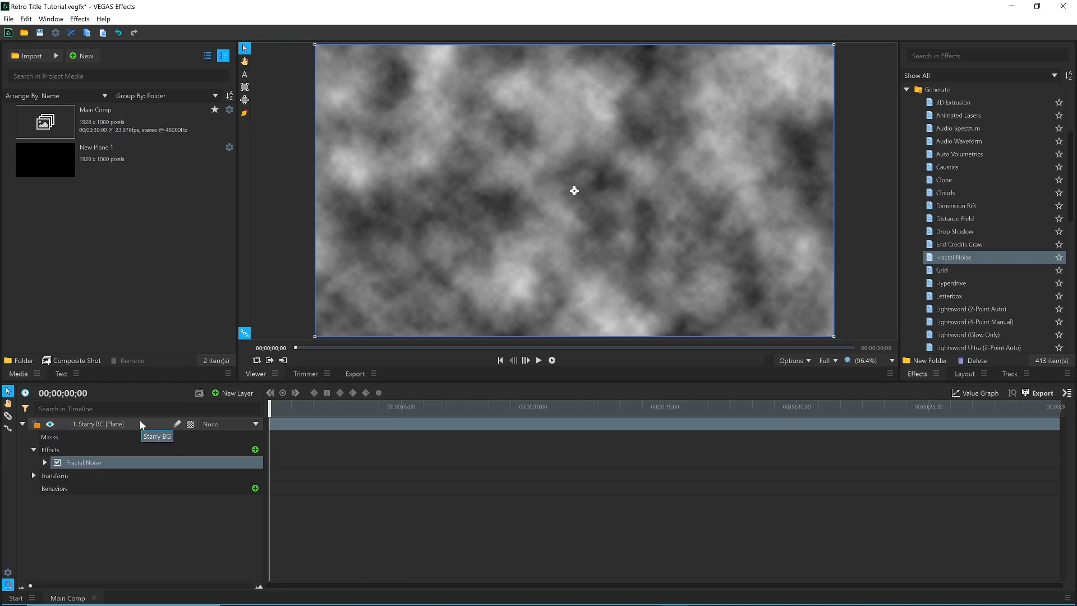
{"action": "left_click", "coordinate": [45, 463]}
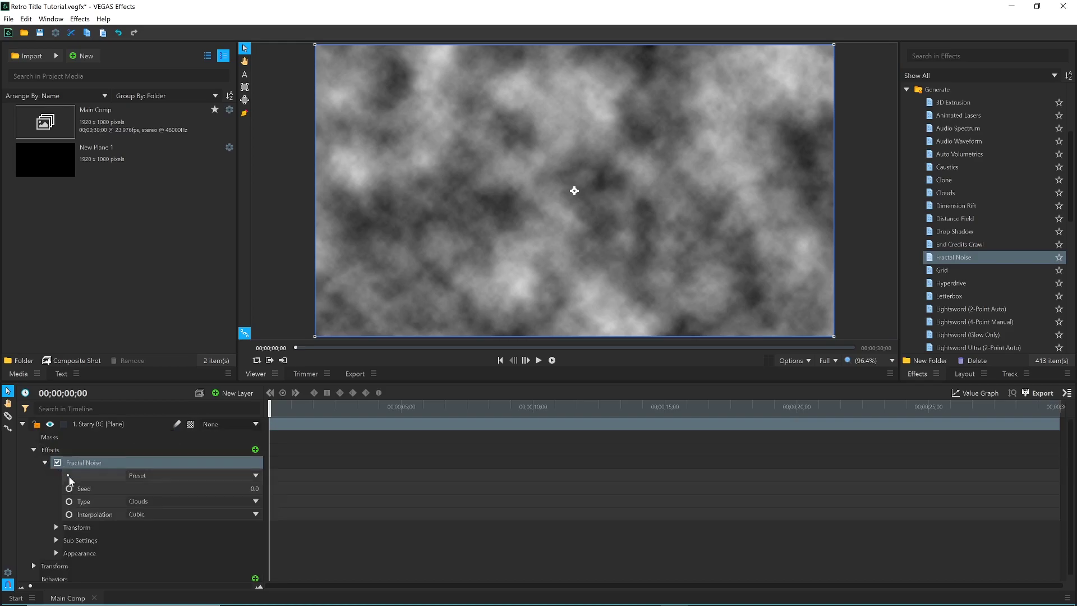
{"action": "left_click", "coordinate": [45, 462]}
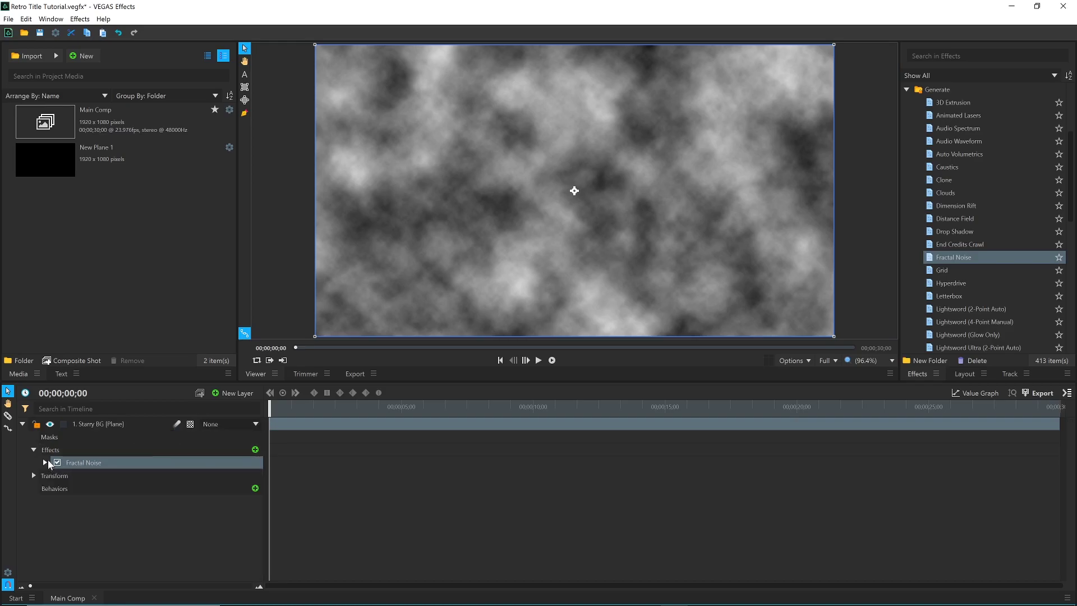
Add a Controls panel and set the Fractal Noise preset to Starfield
{"action": "left_click", "coordinate": [227, 374]}
{"action": "mouse_move", "coordinate": [264, 427]}
{"action": "left_click", "coordinate": [312, 437]}
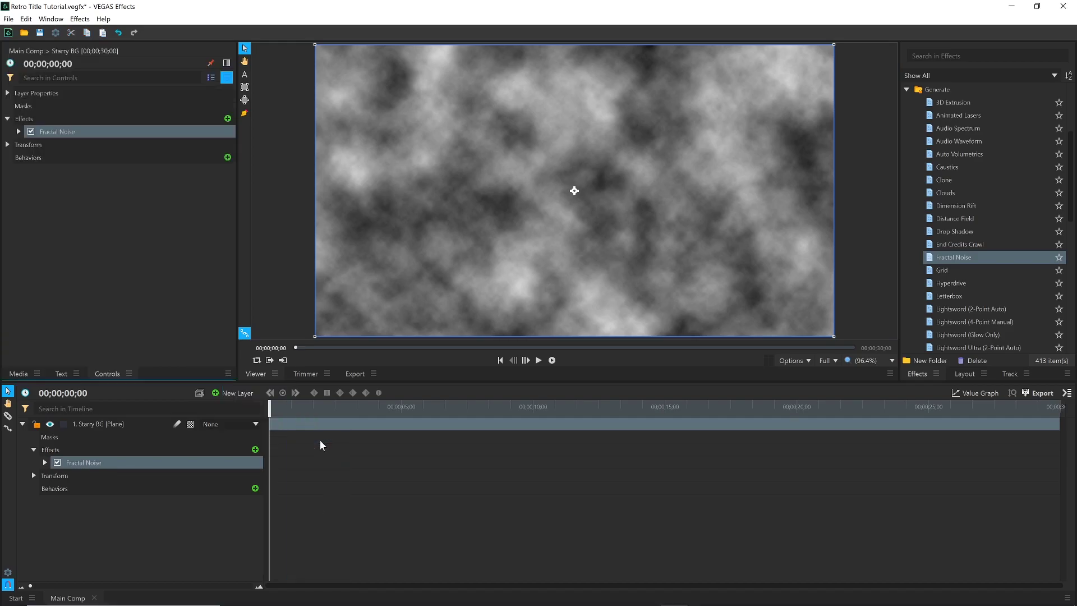
{"action": "left_click", "coordinate": [143, 427]}
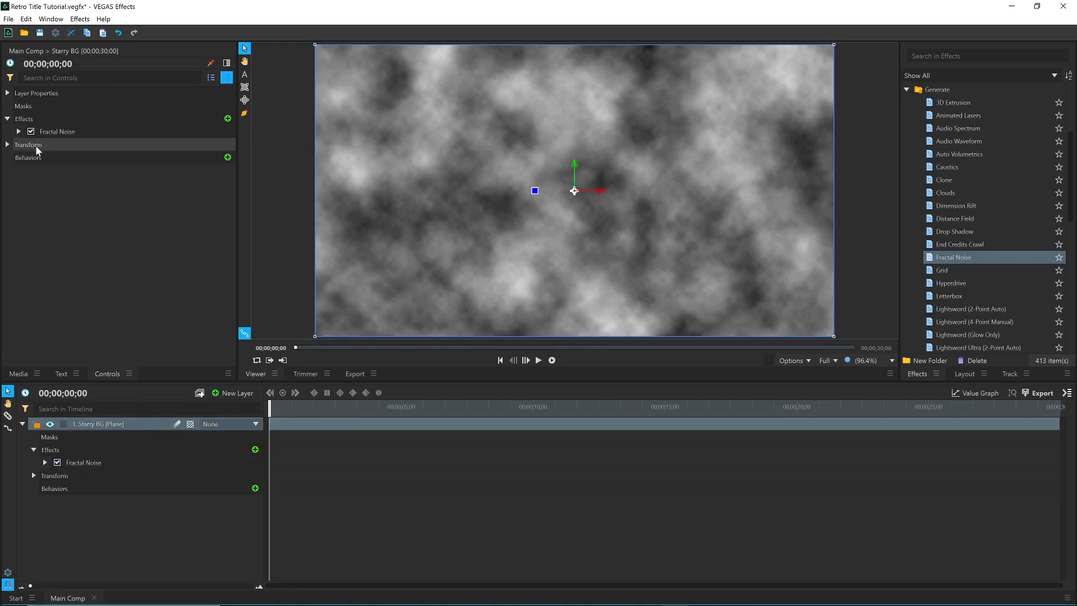
{"action": "left_click", "coordinate": [19, 131]}
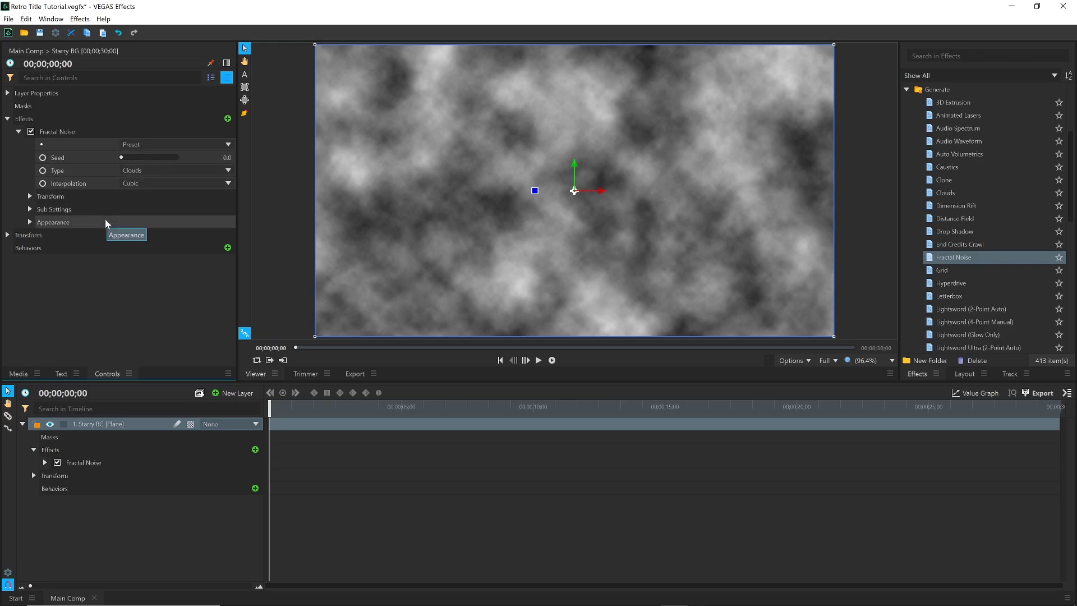
{"action": "left_click", "coordinate": [163, 142]}
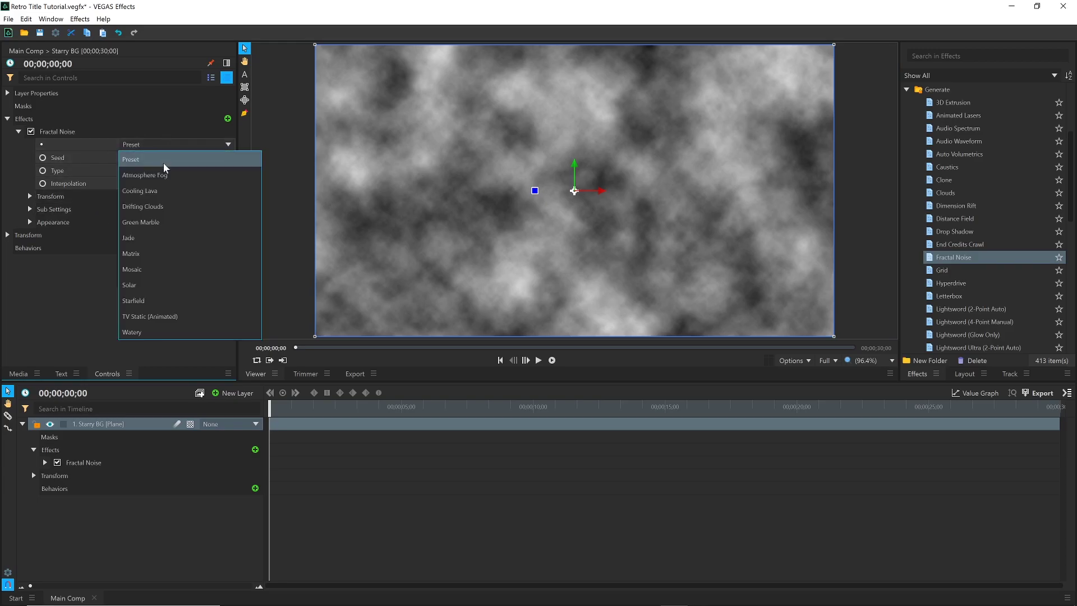
{"action": "left_click", "coordinate": [161, 299]}
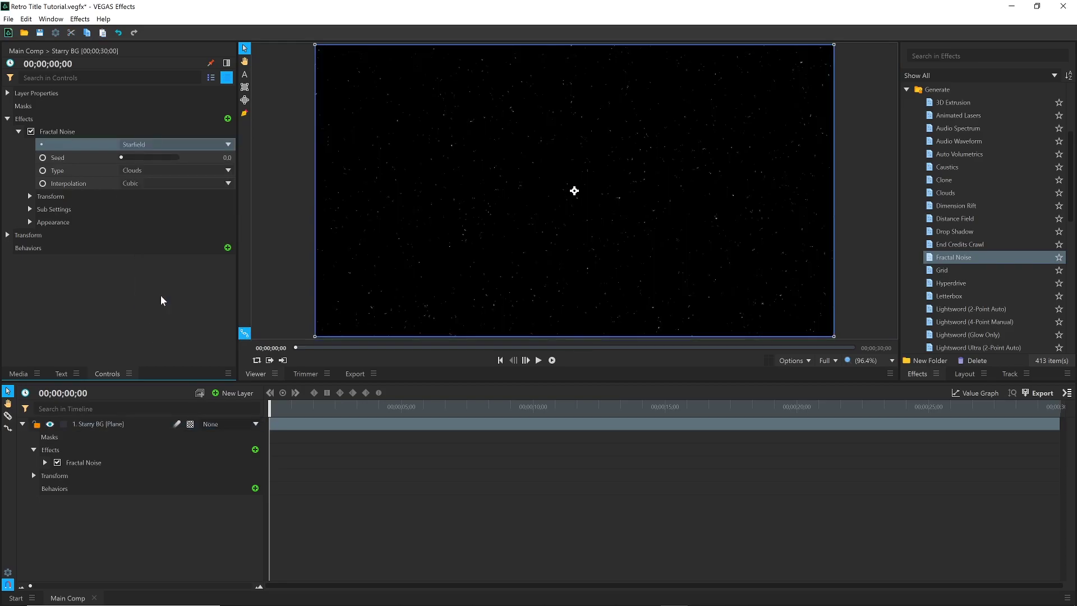
Apply Color Gradient to Starry BG and drag its start and end points into a vertical line
{"action": "left_click", "coordinate": [907, 90]}
{"action": "left_click", "coordinate": [907, 181]}
{"action": "left_click_drag", "start_coordinate": [948, 204], "coordinate": [637, 228]}
{"action": "left_click", "coordinate": [19, 130]}
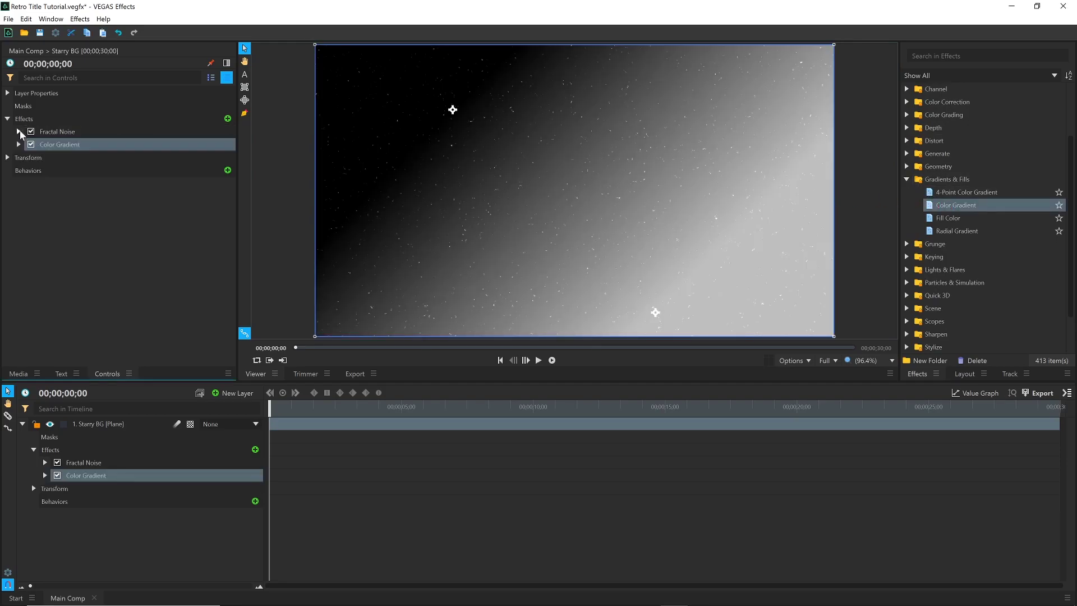
{"action": "left_click", "coordinate": [18, 145]}
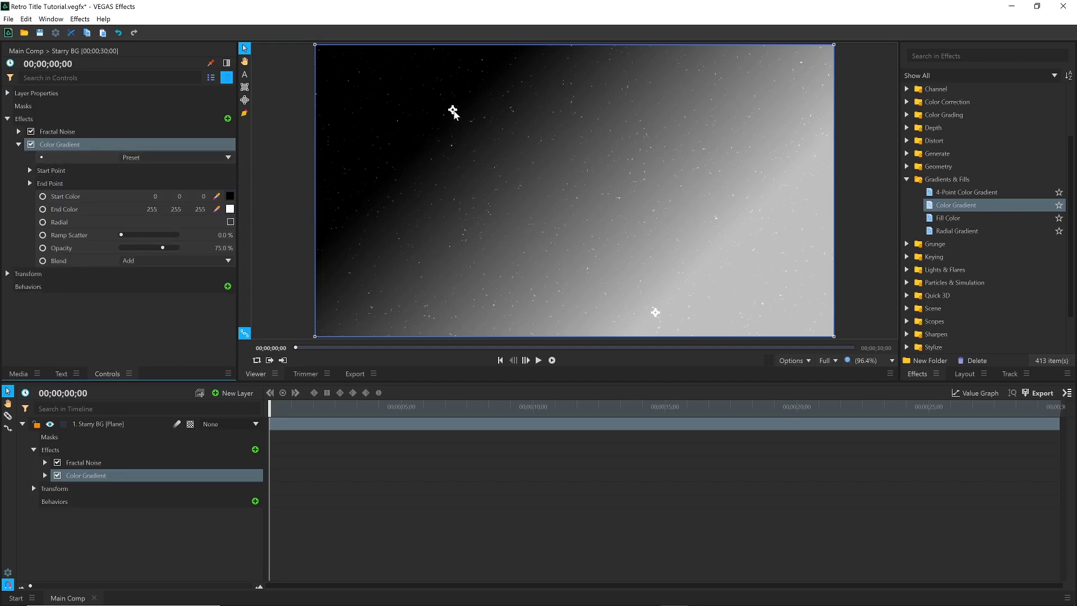
{"action": "left_click_drag", "start_coordinate": [452, 111], "coordinate": [578, 61]}
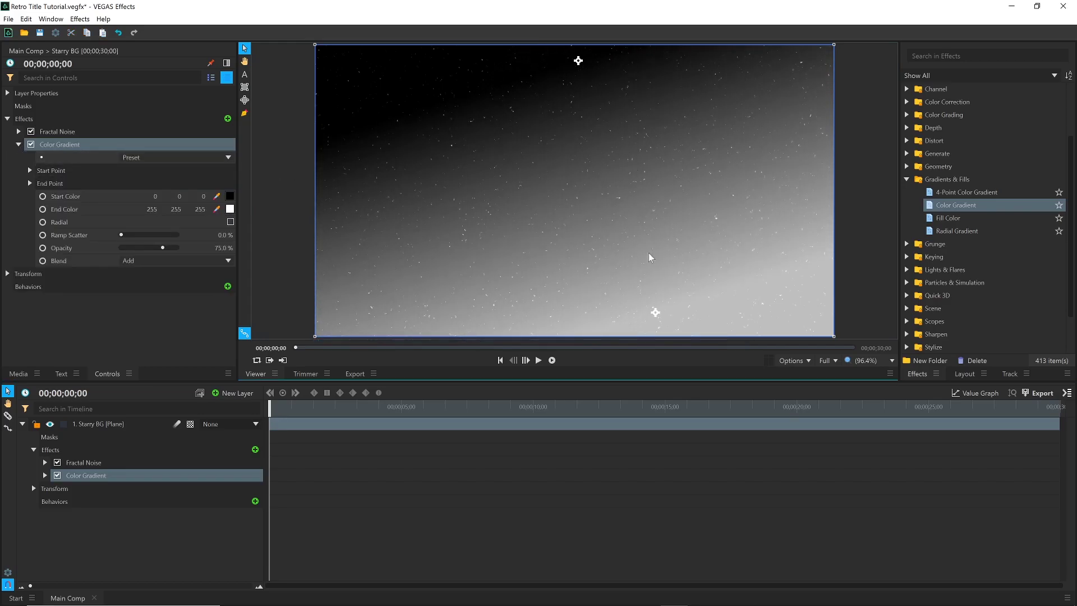
{"action": "left_click_drag", "start_coordinate": [656, 315], "coordinate": [585, 320]}
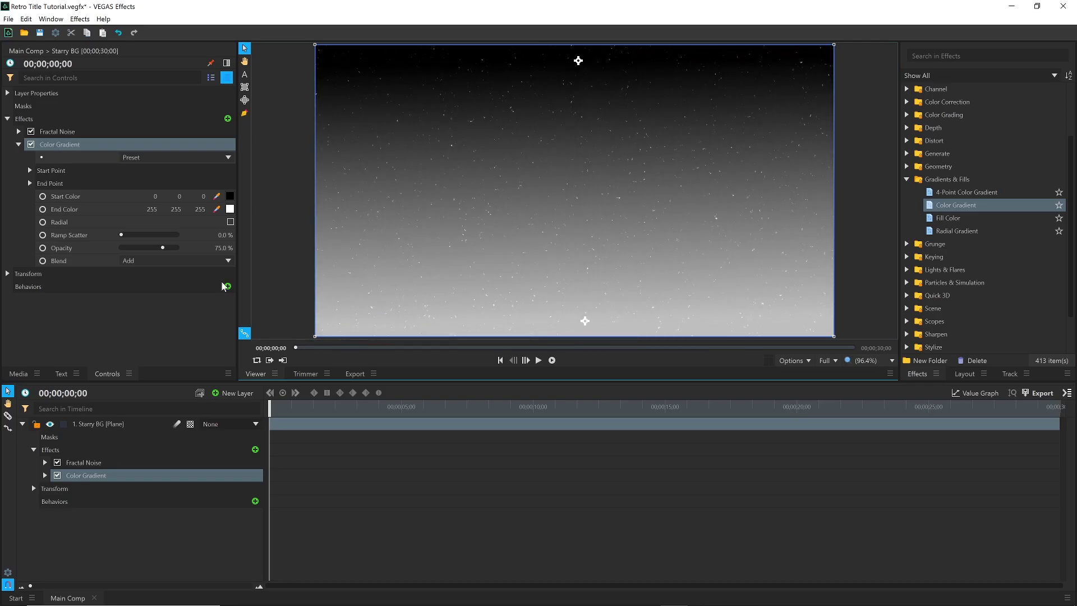
Set the gradient start and end point horizontal positions both to 0
{"action": "left_click", "coordinate": [30, 183]}
{"action": "left_click", "coordinate": [30, 170]}
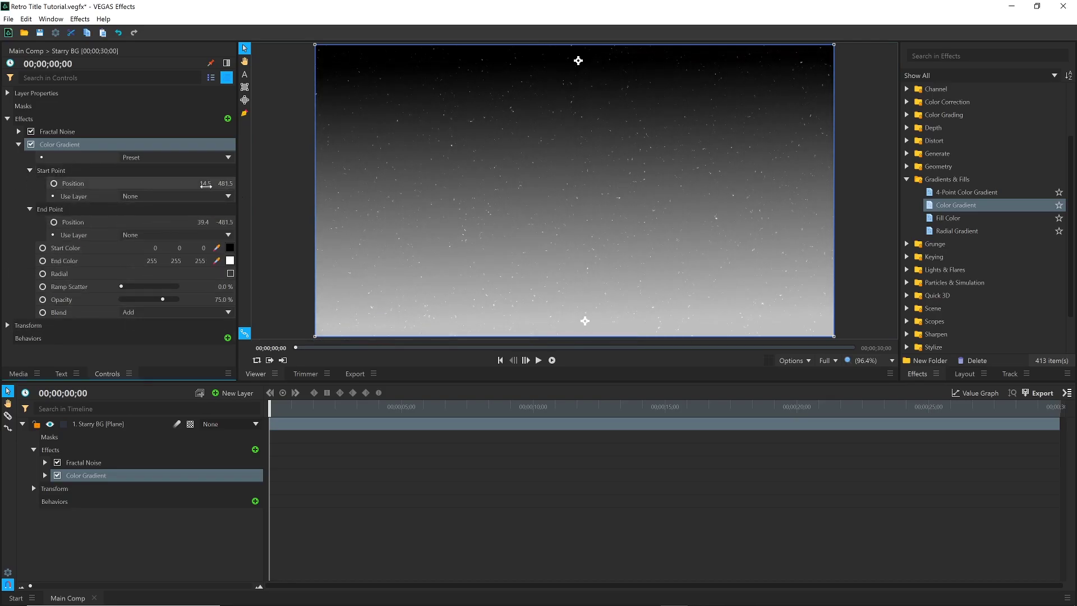
{"action": "left_click", "coordinate": [203, 184]}
{"action": "type", "text": "0"}
{"action": "key", "text": "Return"}
{"action": "left_click", "coordinate": [204, 222]}
{"action": "type", "text": "0"}
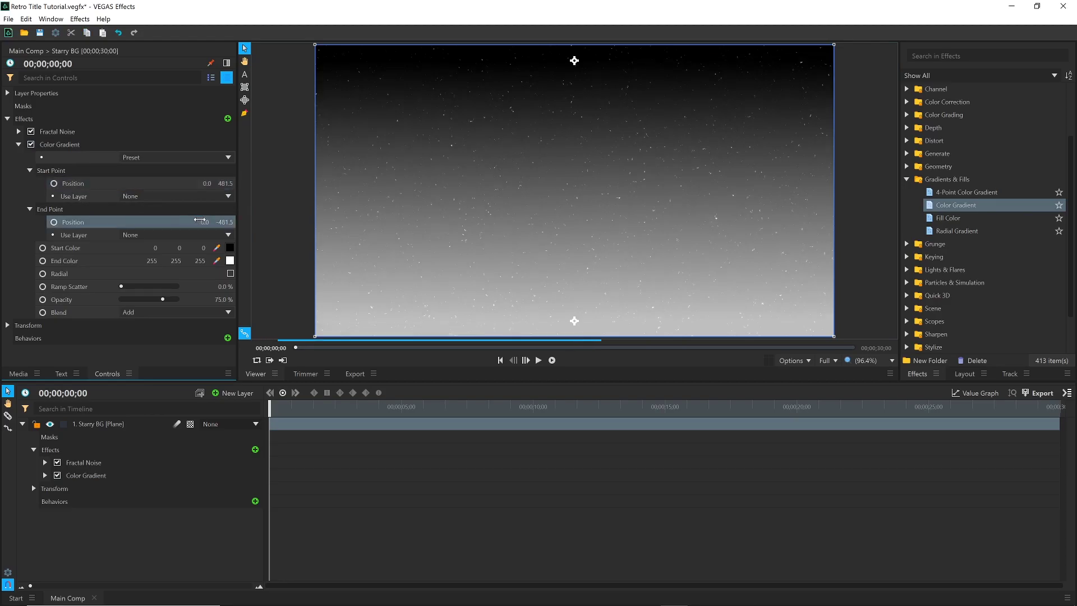
{"action": "key", "text": "Return"}
{"action": "left_click", "coordinate": [30, 170]}
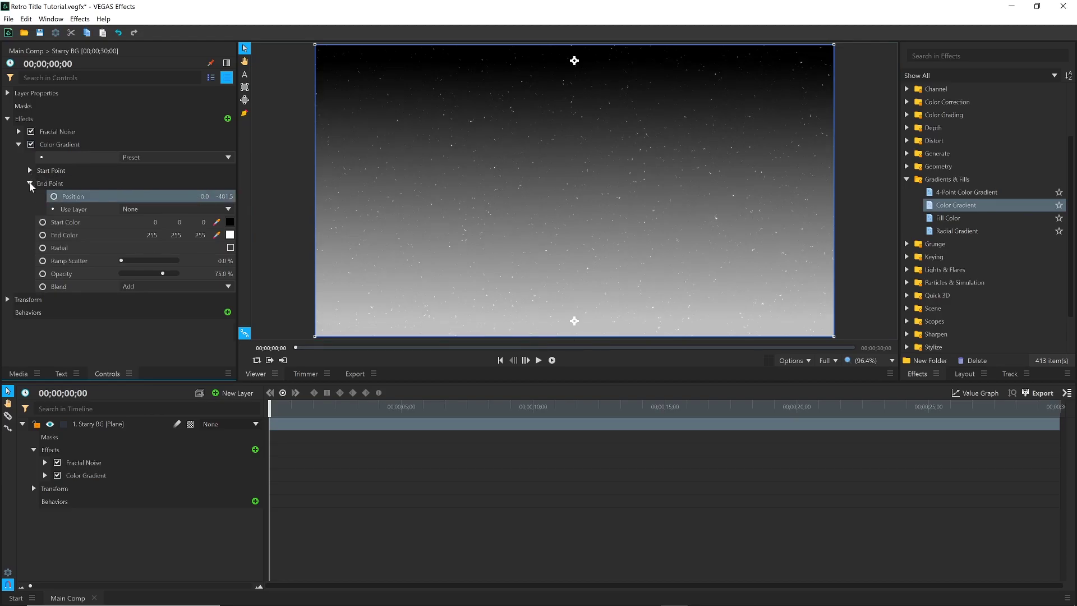
{"action": "left_click", "coordinate": [30, 183]}
Make the gradient run from bright magenta to blue (2,35,255)
{"action": "left_click", "coordinate": [230, 196]}
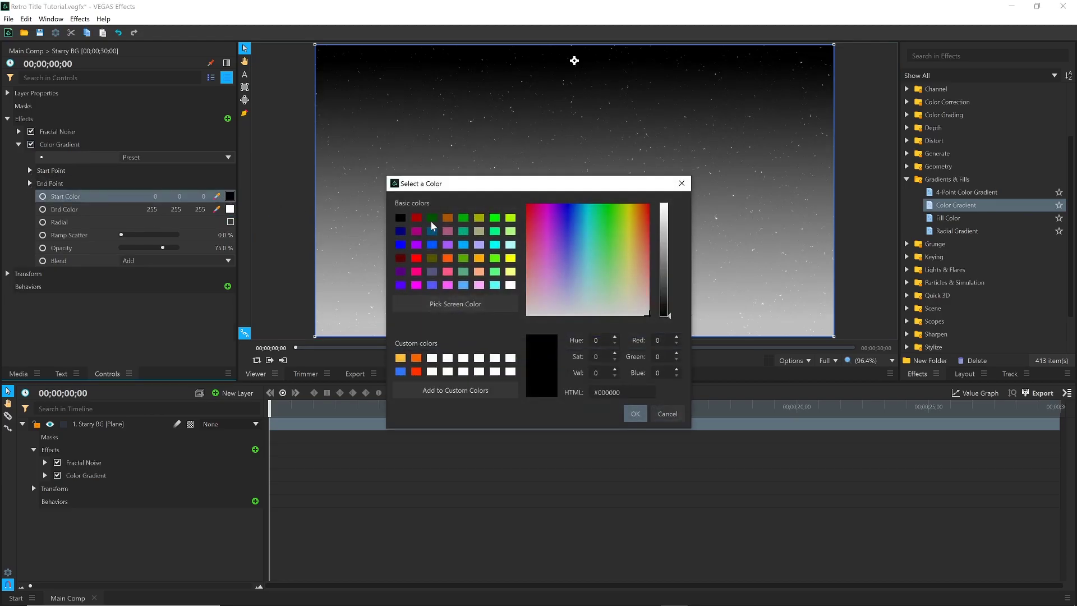
{"action": "left_click", "coordinate": [545, 207]}
{"action": "left_click_drag", "start_coordinate": [667, 230], "coordinate": [667, 208]}
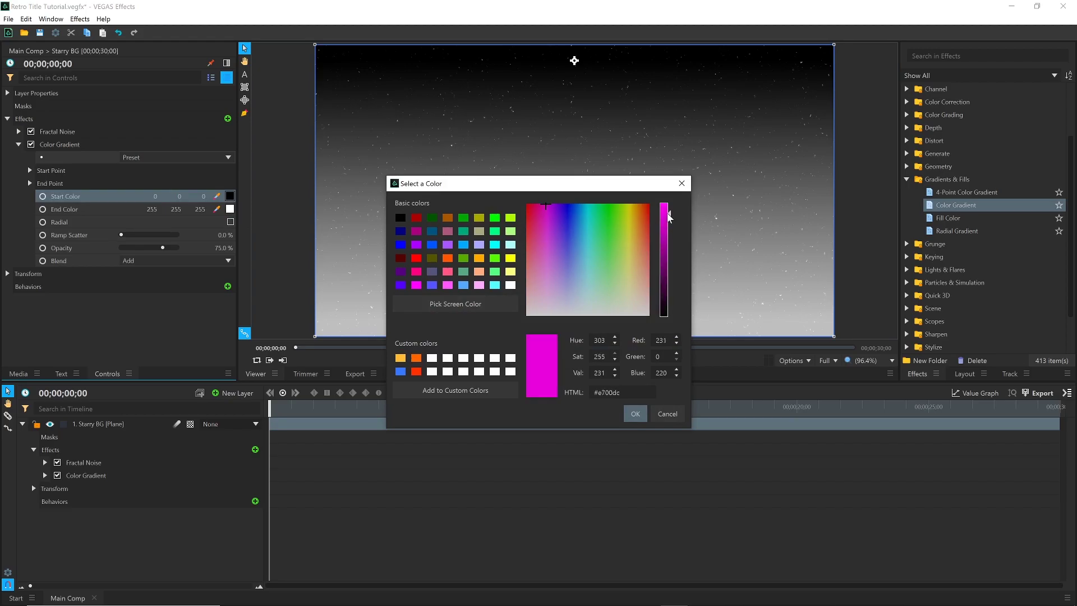
{"action": "left_click", "coordinate": [635, 414]}
{"action": "left_click", "coordinate": [230, 209]}
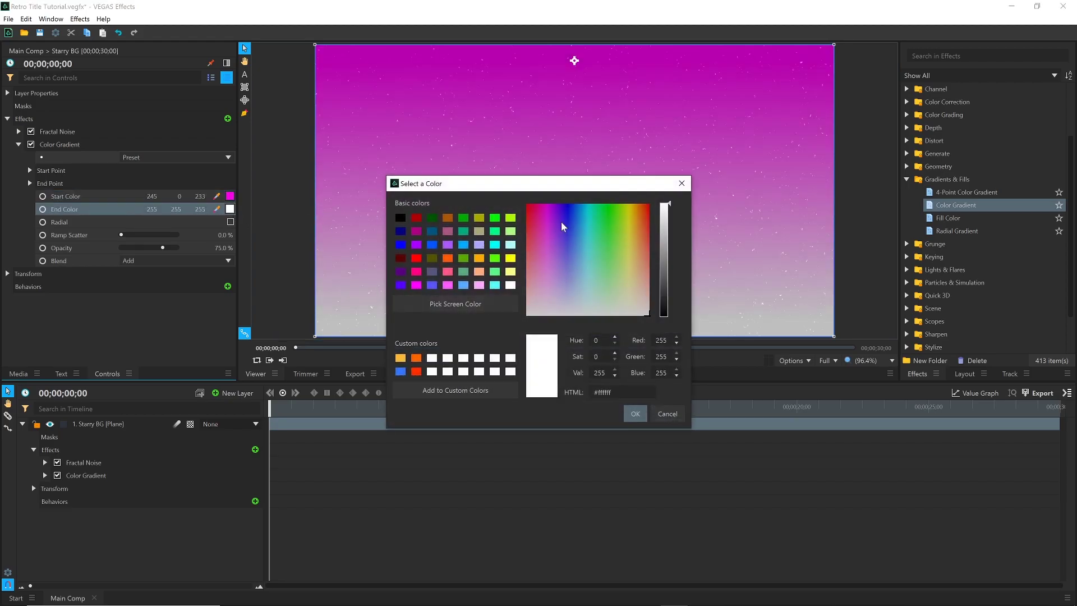
{"action": "left_click_drag", "start_coordinate": [569, 206], "coordinate": [570, 204]}
{"action": "key", "text": "Return"}
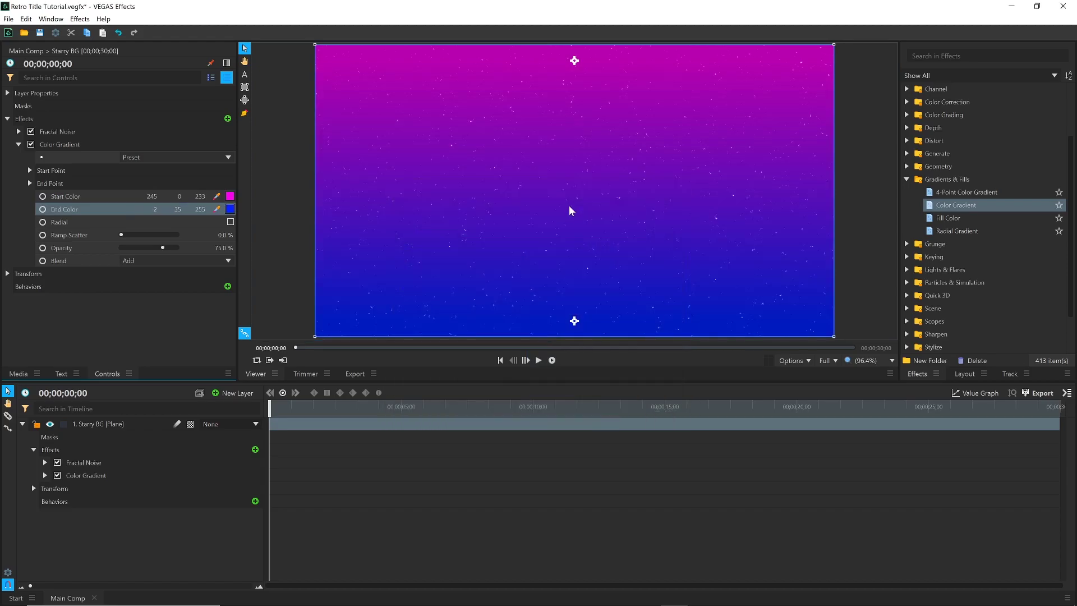
Raise the gradient opacity to 100% and blend it in Overlay mode
{"action": "left_click_drag", "start_coordinate": [162, 247], "coordinate": [179, 246]}
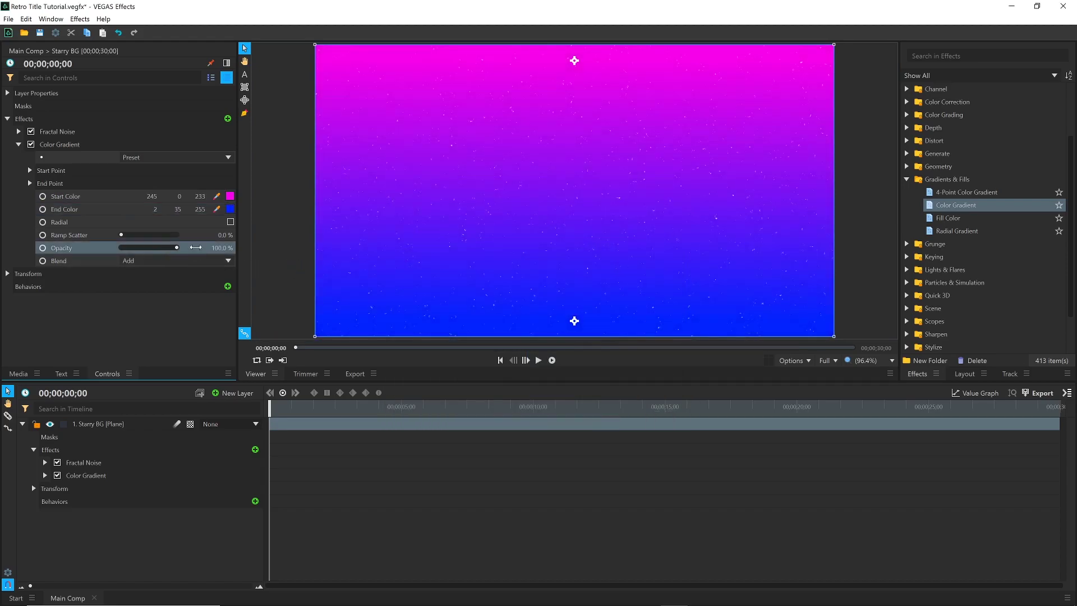
{"action": "left_click", "coordinate": [175, 260]}
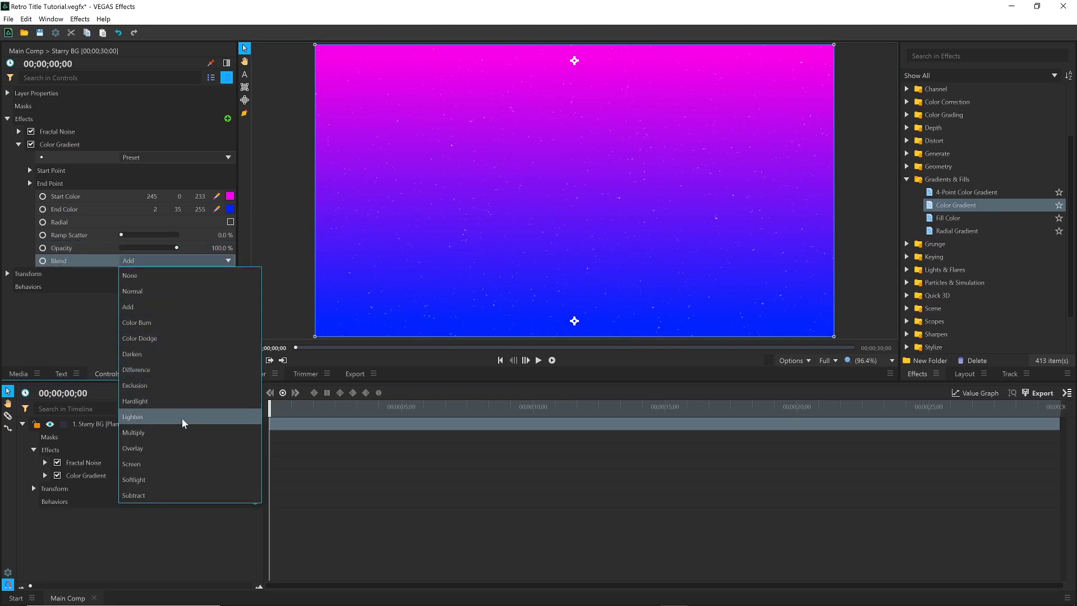
{"action": "left_click", "coordinate": [179, 449]}
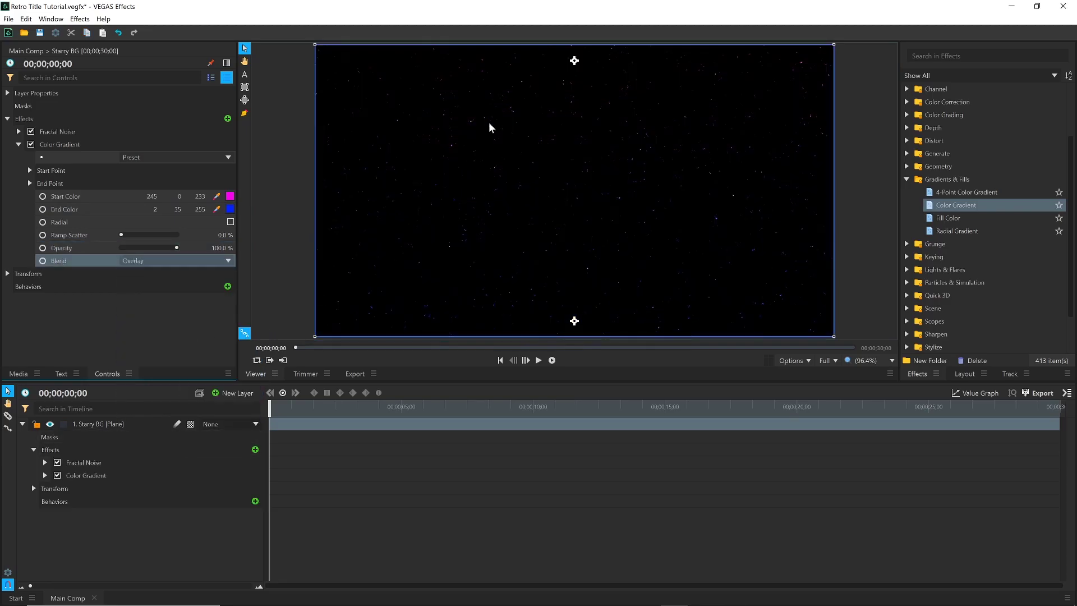
Set the viewer zoom to Scale to Fit
{"action": "scroll", "coordinate": [488, 119], "scroll_direction": "up", "scroll_amount": 5}
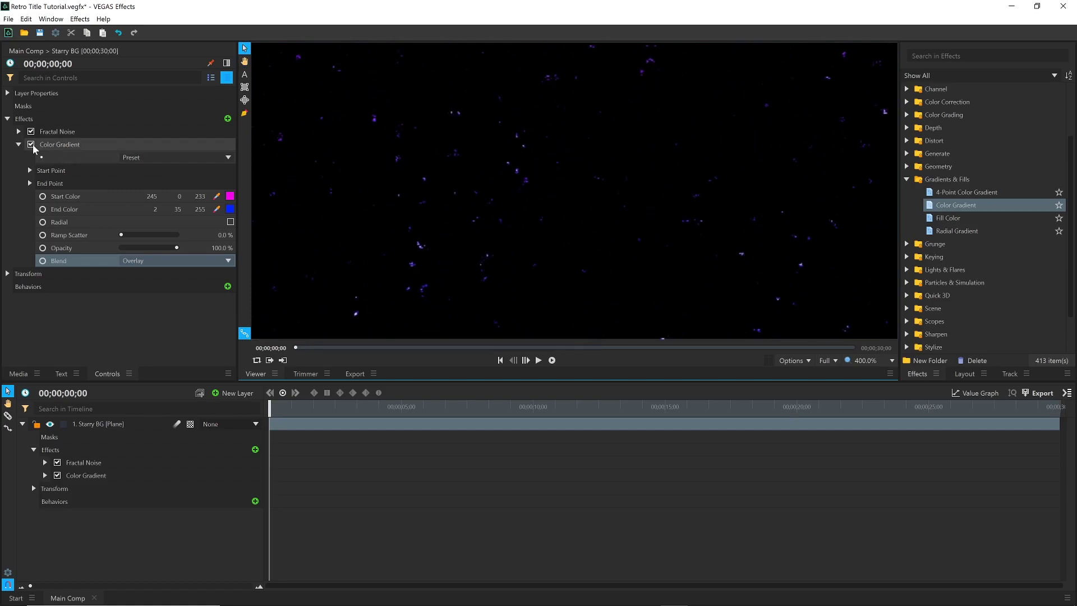
{"action": "left_click", "coordinate": [867, 363]}
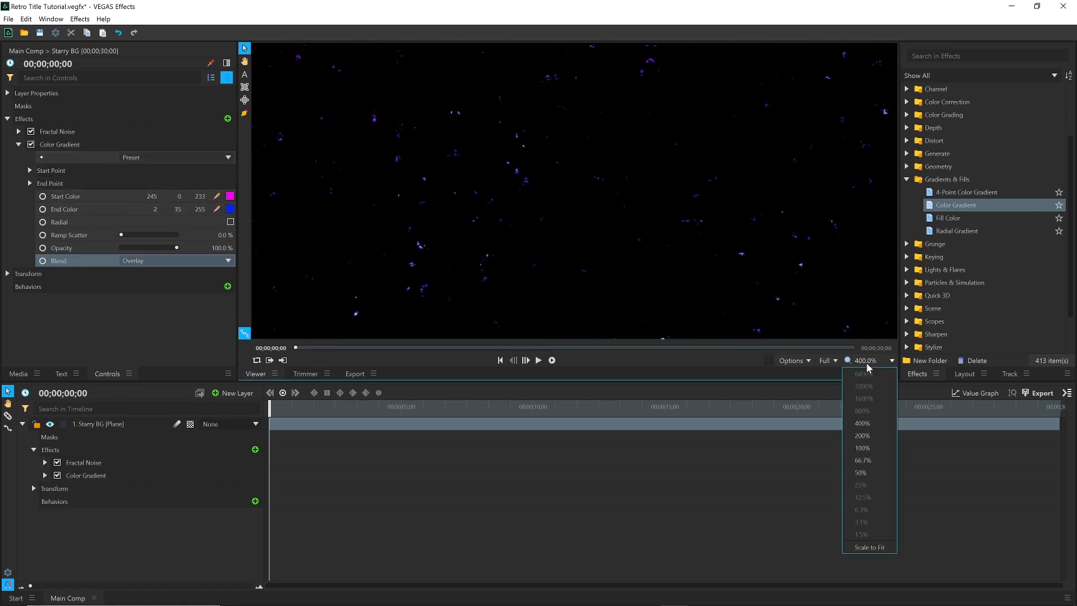
{"action": "left_click", "coordinate": [878, 547]}
Add New Plane 1 as a new top layer named Grid
{"action": "left_click", "coordinate": [25, 374]}
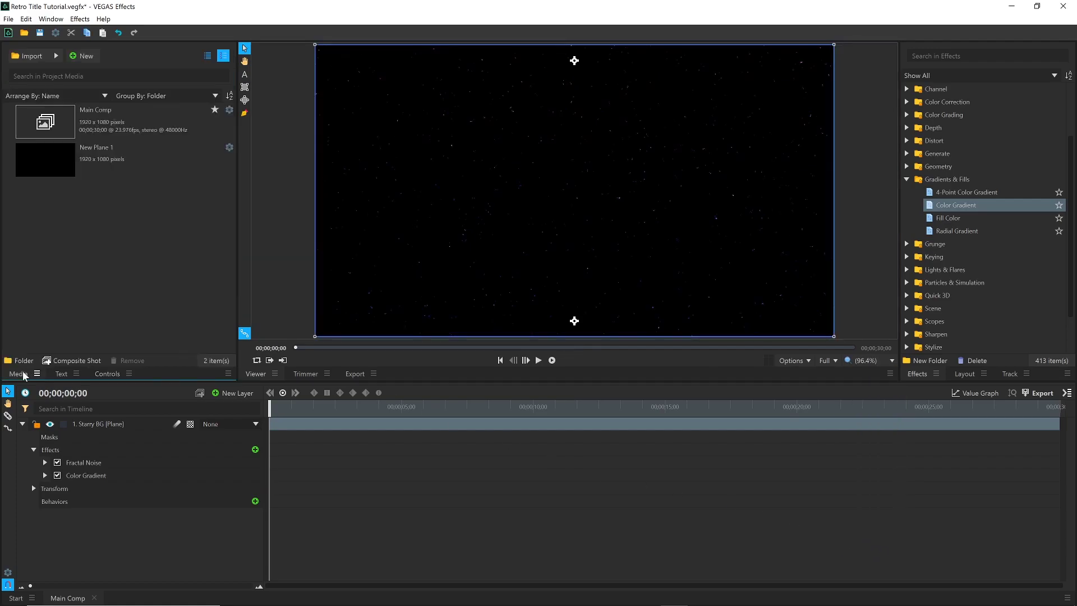
{"action": "left_click_drag", "start_coordinate": [120, 168], "coordinate": [130, 426]}
{"action": "right_click", "coordinate": [131, 426]}
{"action": "left_click", "coordinate": [157, 392]}
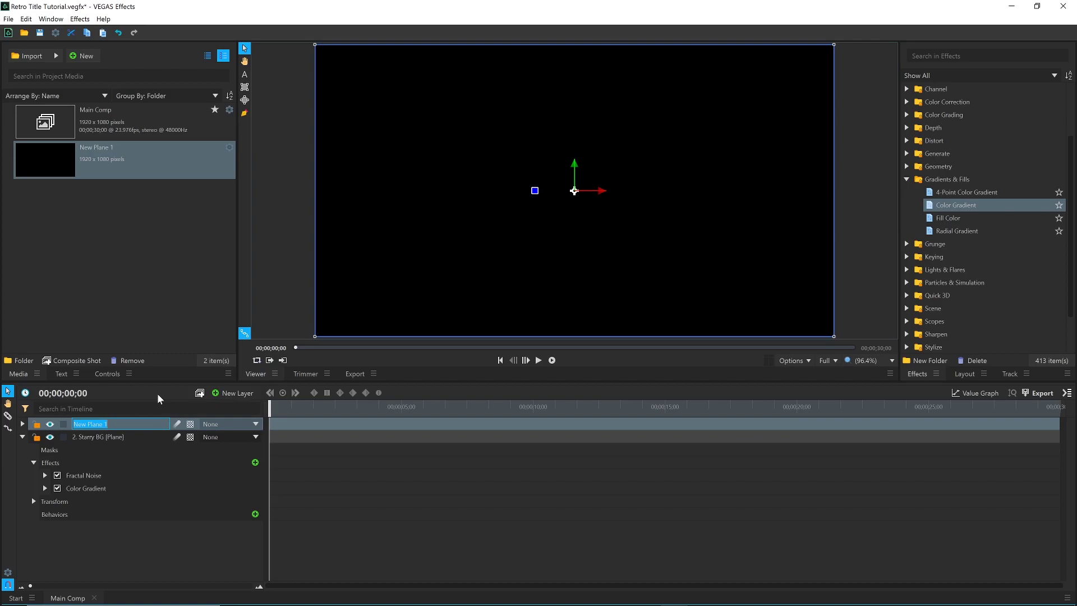
{"action": "type", "text": "Grid"}
{"action": "key", "text": "Return"}
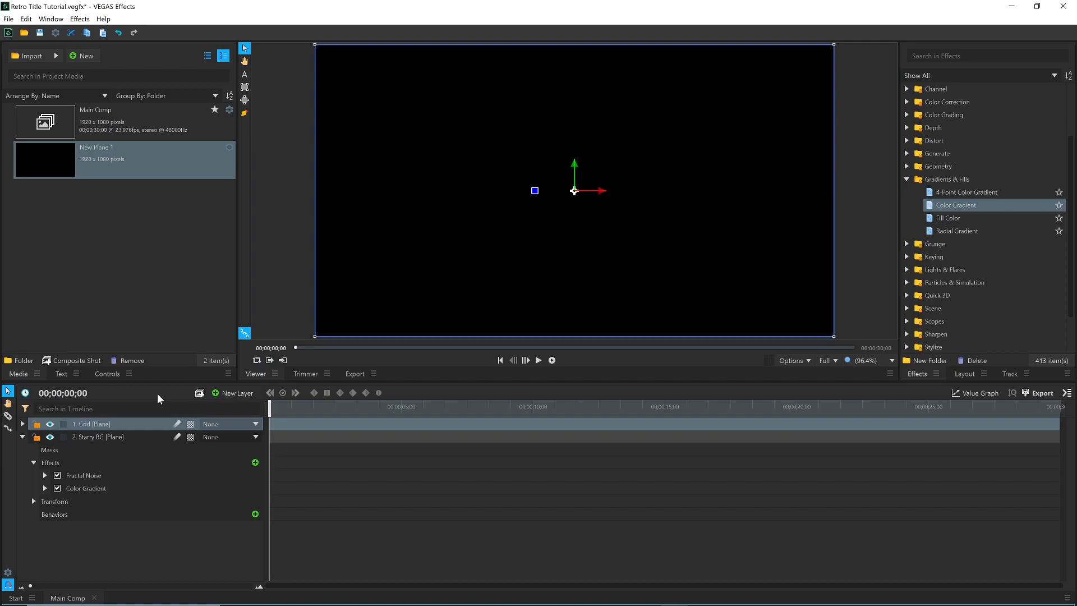
Apply the Generate > Grid effect to the Grid layer
{"action": "left_click", "coordinate": [907, 179]}
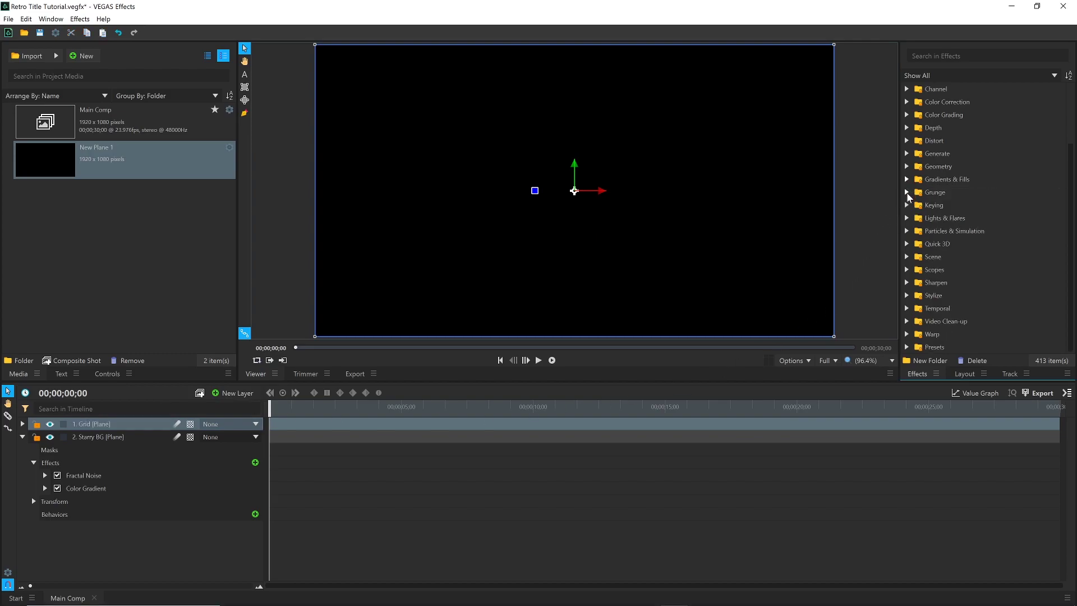
{"action": "left_click", "coordinate": [907, 153]}
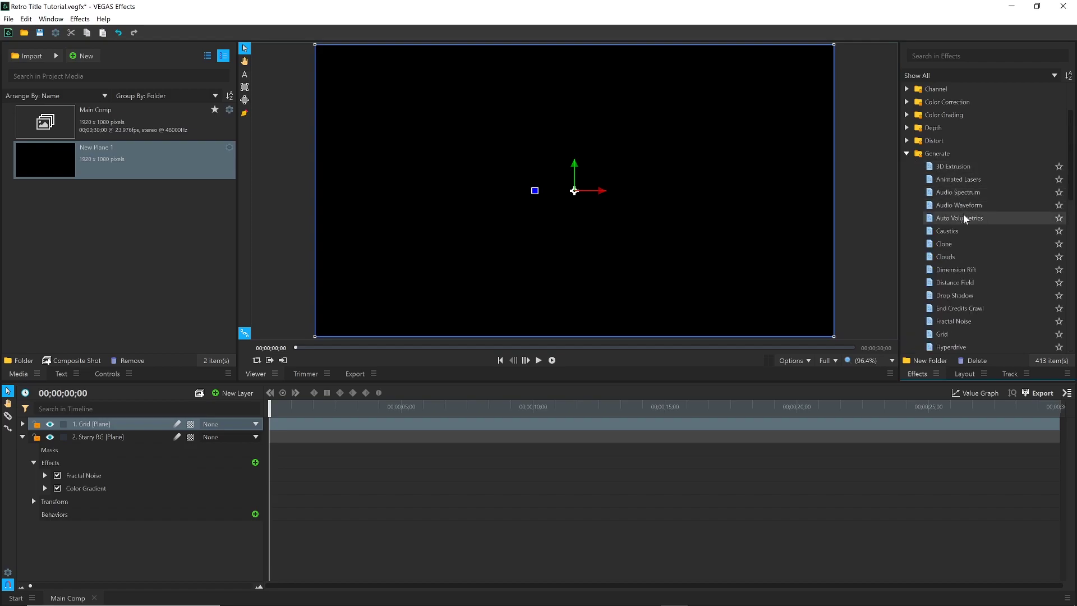
{"action": "left_click_drag", "start_coordinate": [954, 334], "coordinate": [673, 279]}
{"action": "left_click", "coordinate": [105, 373]}
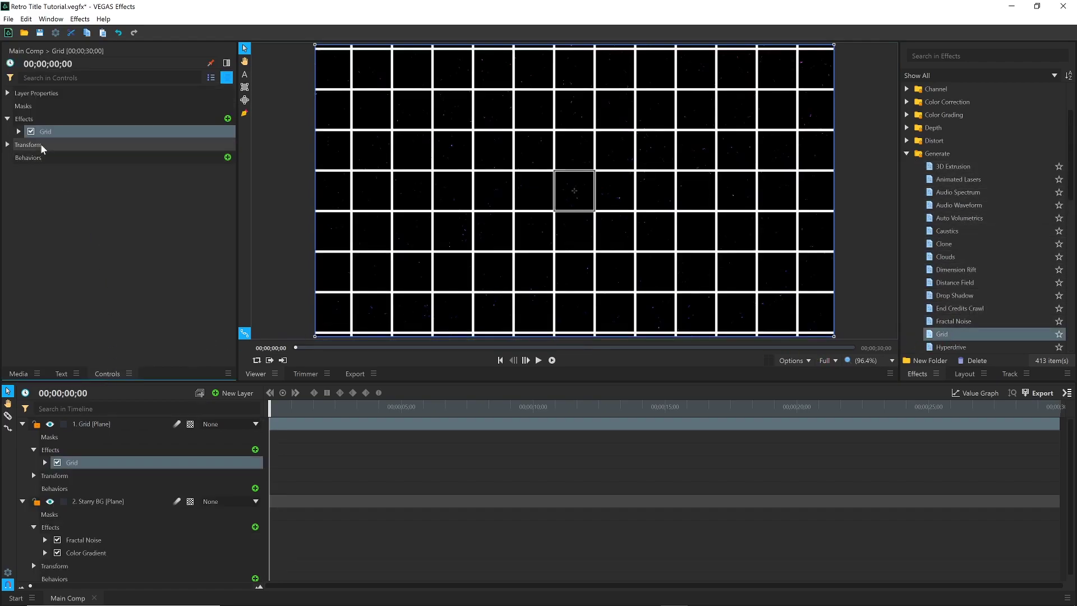
{"action": "left_click", "coordinate": [19, 130]}
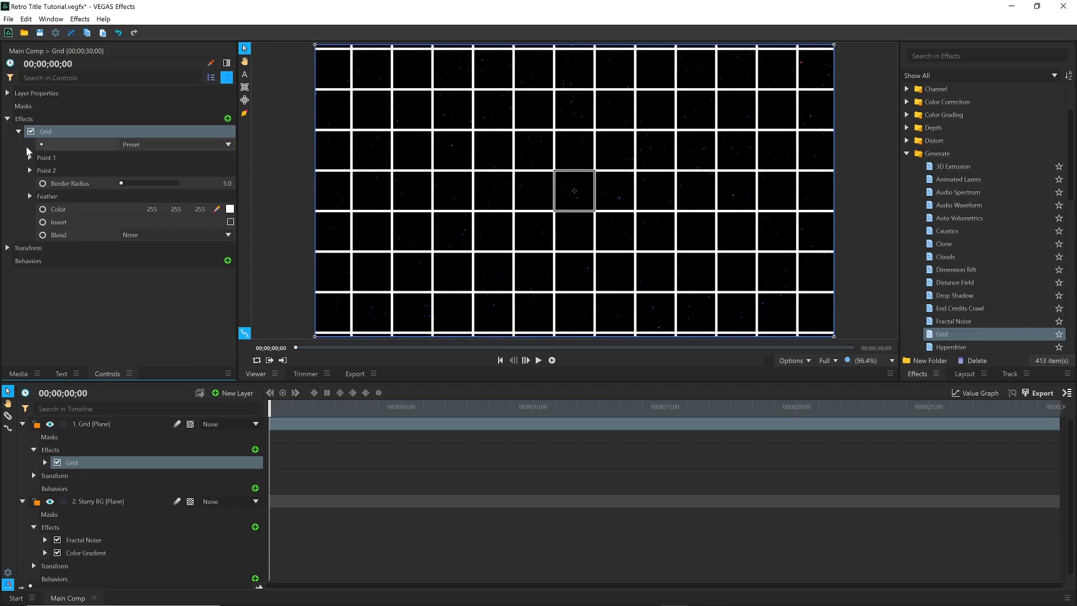
Set the grid Border Radius to 1 and colour the lines magenta (#eb06ff)
{"action": "left_click", "coordinate": [227, 183]}
{"action": "type", "text": "1"}
{"action": "key", "text": "Return"}
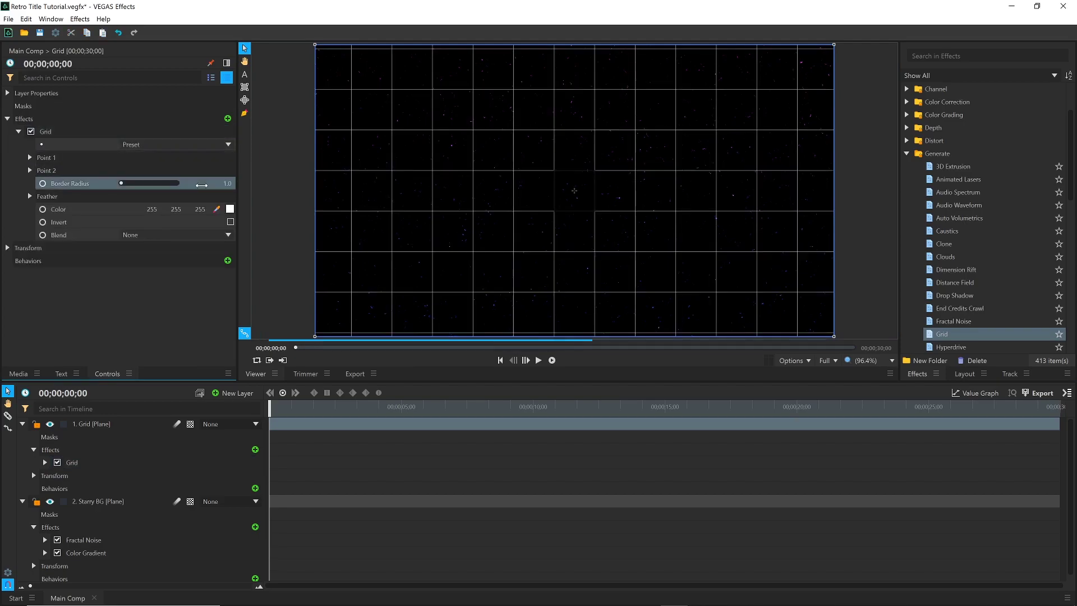
{"action": "left_click", "coordinate": [230, 208]}
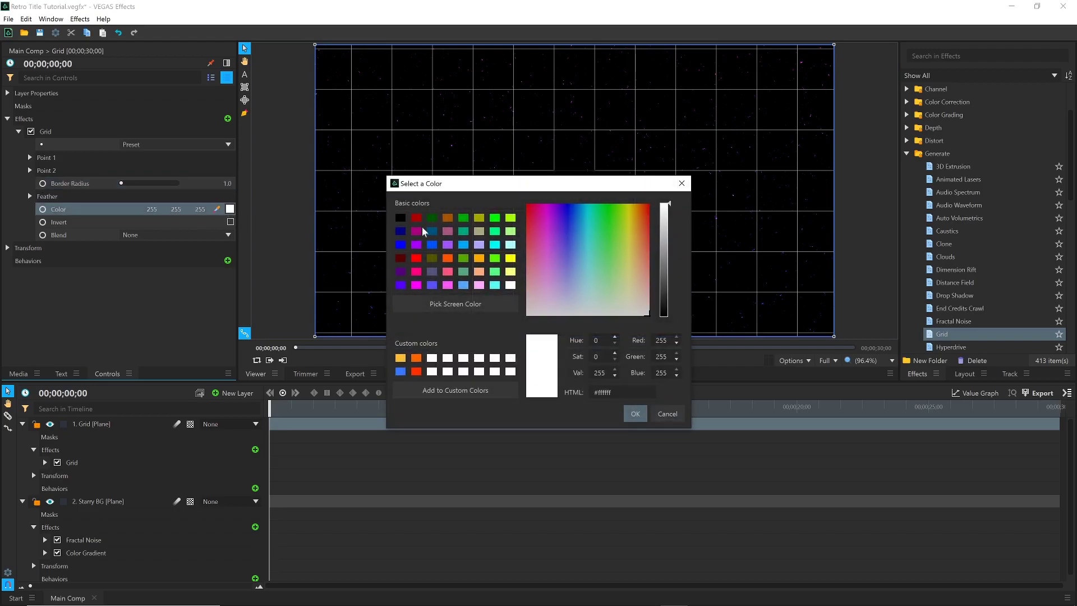
{"action": "left_click_drag", "start_coordinate": [549, 217], "coordinate": [549, 207]}
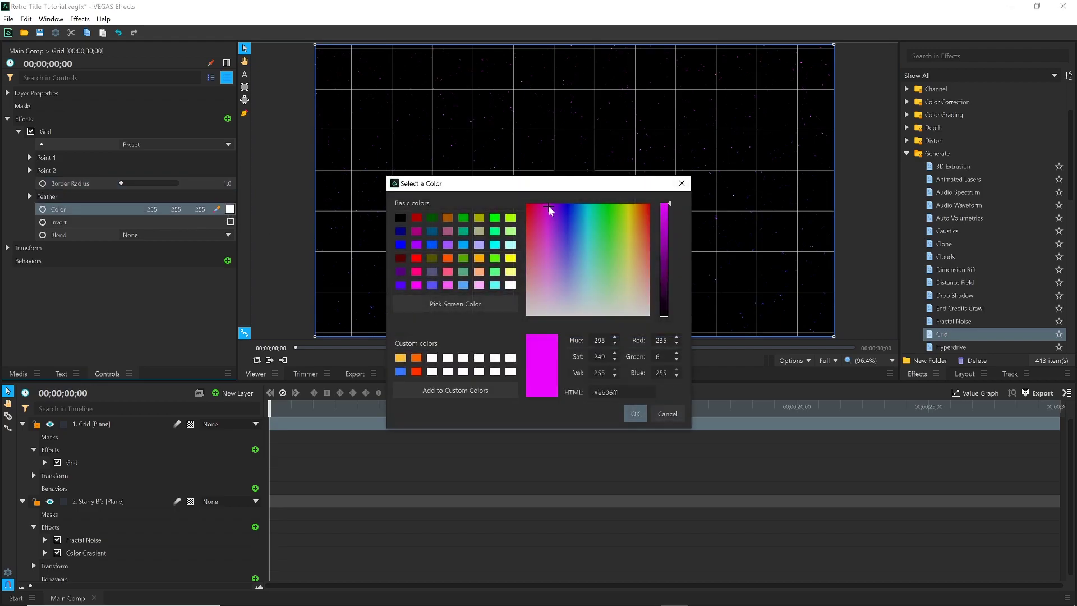
{"action": "key", "text": "Return"}
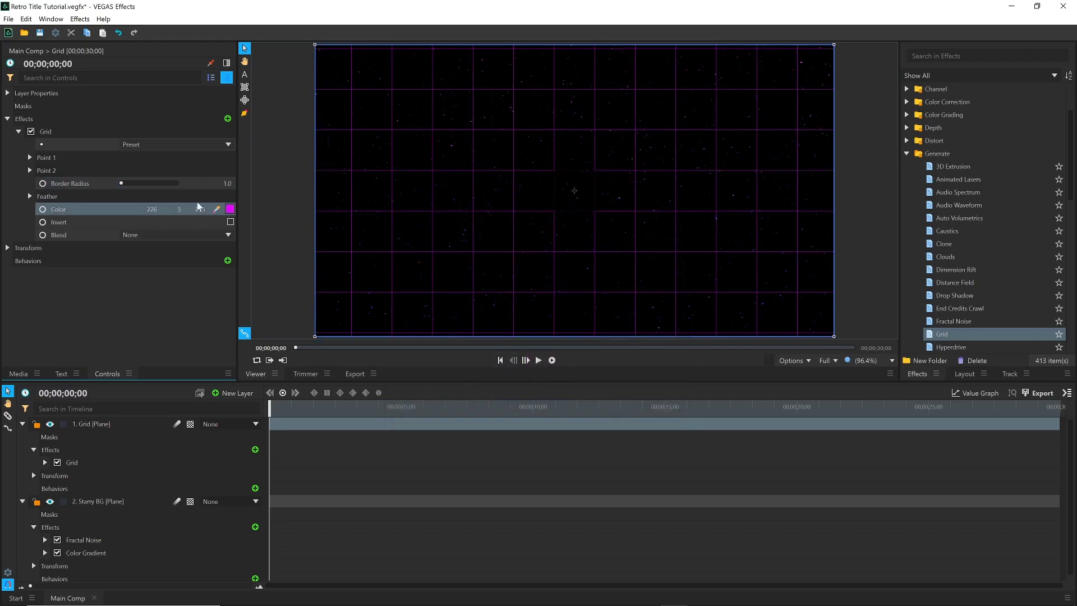
Lower the Grid layer's Transform opacity to 45%
{"action": "left_click", "coordinate": [18, 131]}
{"action": "left_click", "coordinate": [7, 144]}
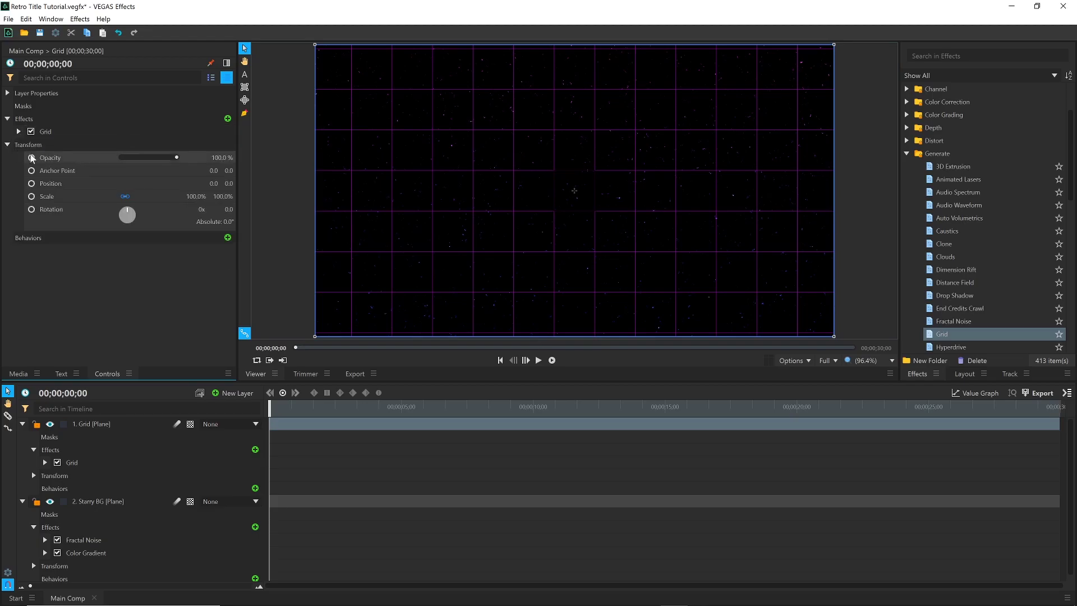
{"action": "mouse_move", "coordinate": [163, 159]}
{"action": "left_mouse_down"}
{"action": "mouse_move", "coordinate": [130, 163]}
{"action": "mouse_move", "coordinate": [146, 162]}
{"action": "left_mouse_up"}
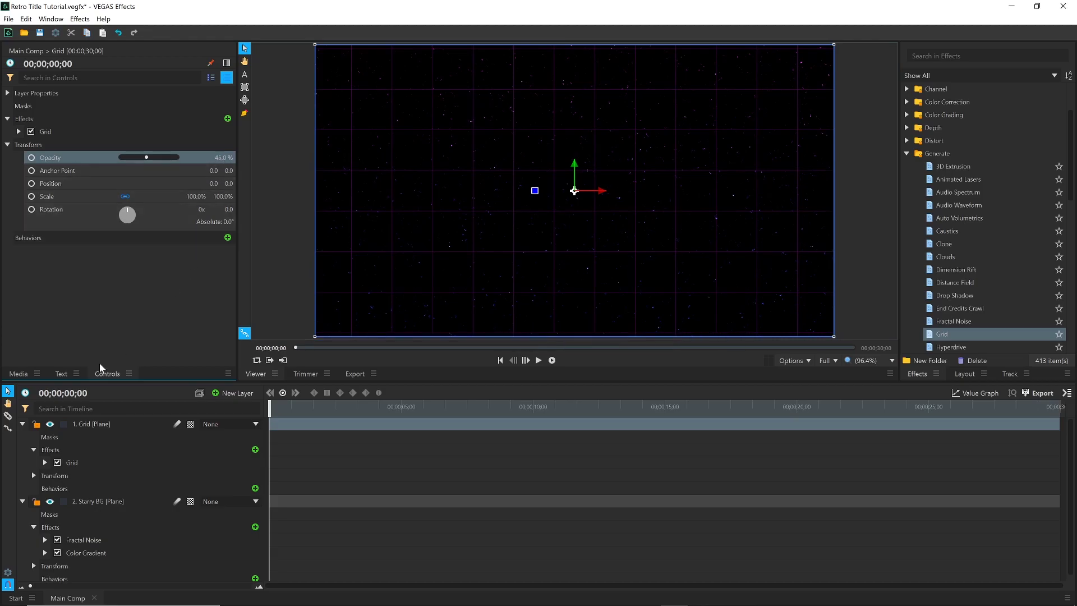
{"action": "left_click", "coordinate": [22, 424]}
Add another New Plane 1 layer on top and name it Sun
{"action": "left_click", "coordinate": [23, 437]}
{"action": "left_click", "coordinate": [18, 375]}
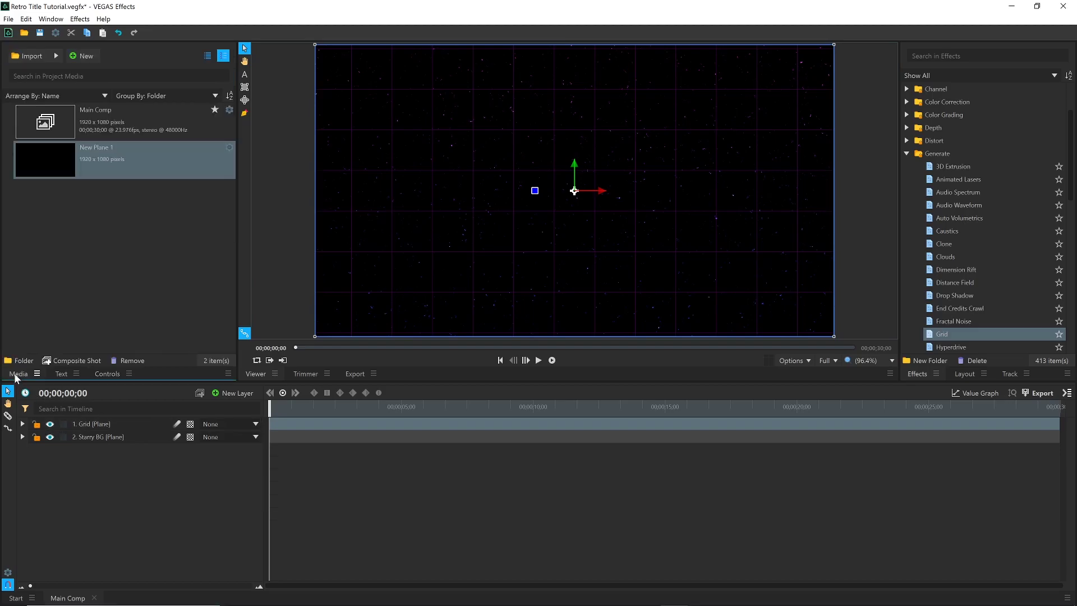
{"action": "left_click_drag", "start_coordinate": [116, 160], "coordinate": [143, 421]}
{"action": "right_click", "coordinate": [144, 421]}
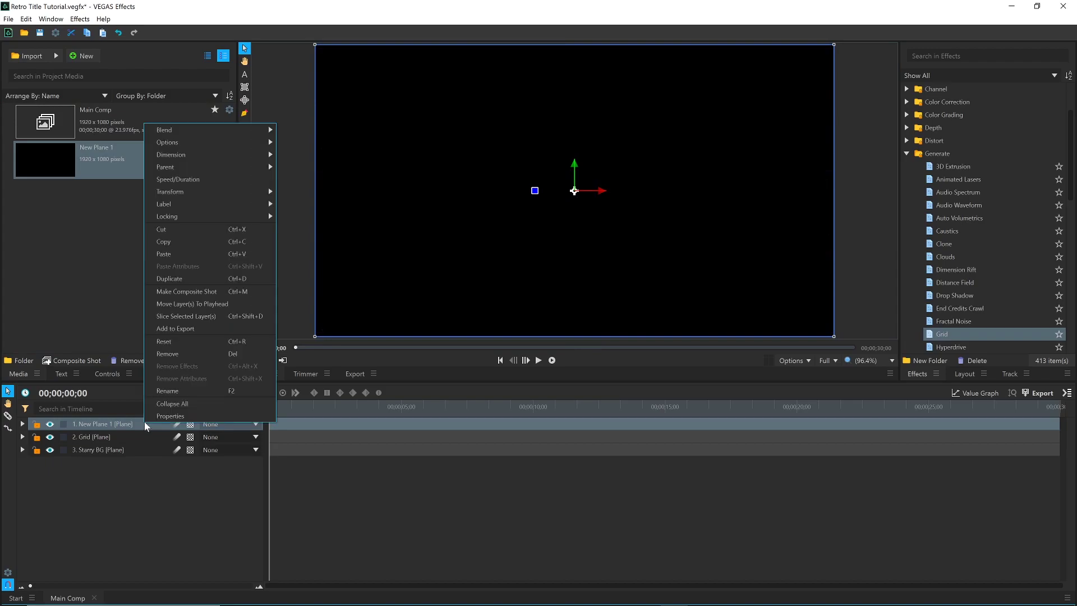
{"action": "left_click", "coordinate": [167, 395]}
{"action": "type", "text": "Sun"}
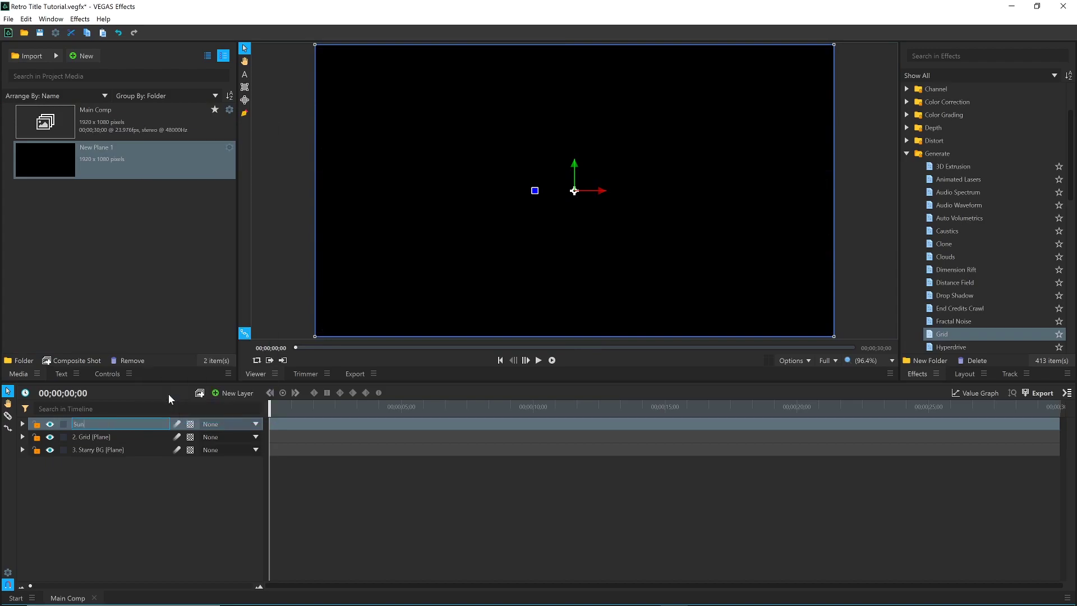
{"action": "key", "text": "Return"}
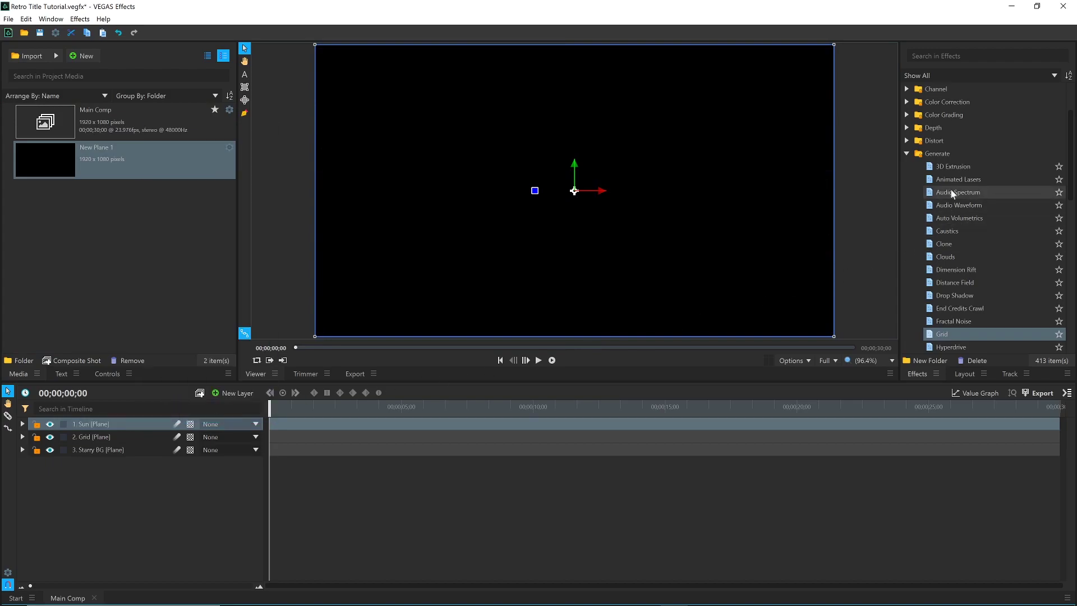
Apply Color Gradient to the Sun layer and expand its parameters
{"action": "left_click", "coordinate": [907, 154]}
{"action": "left_click", "coordinate": [907, 179]}
{"action": "left_click_drag", "start_coordinate": [955, 203], "coordinate": [732, 227]}
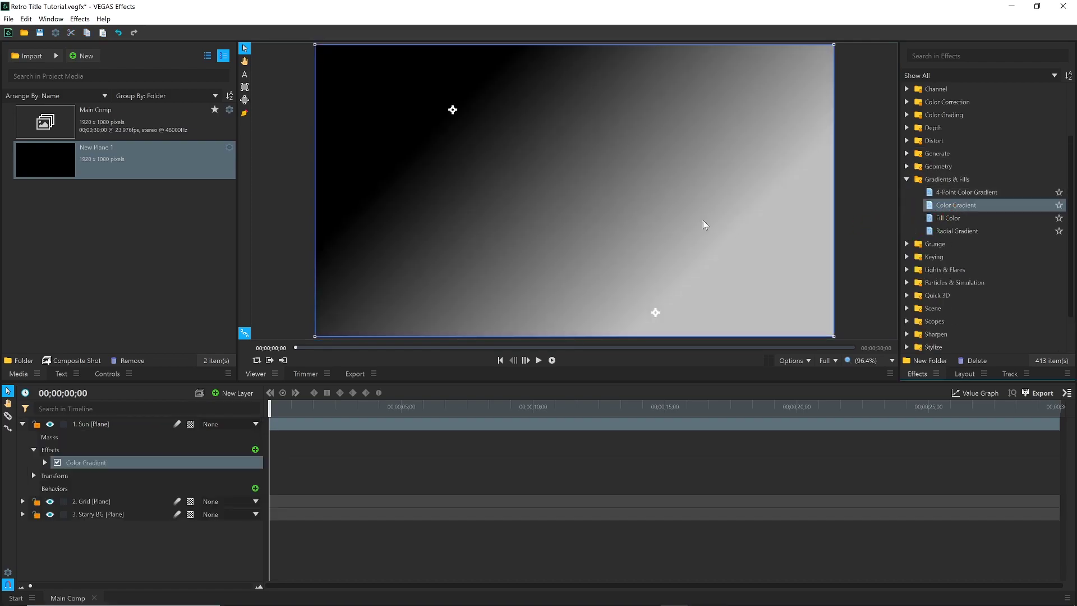
{"action": "left_click", "coordinate": [104, 374]}
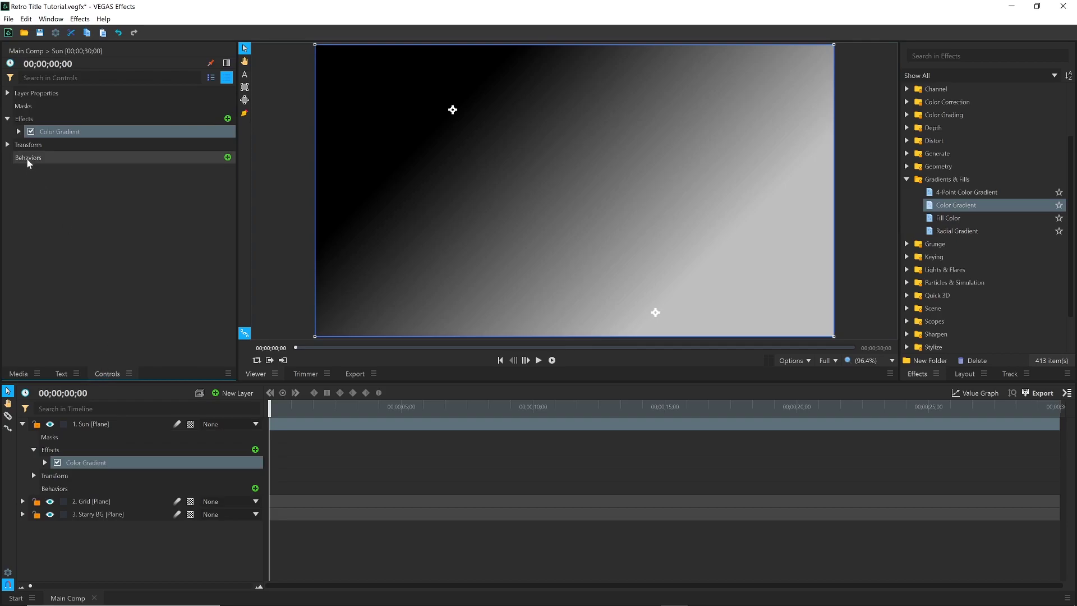
{"action": "left_click", "coordinate": [18, 131]}
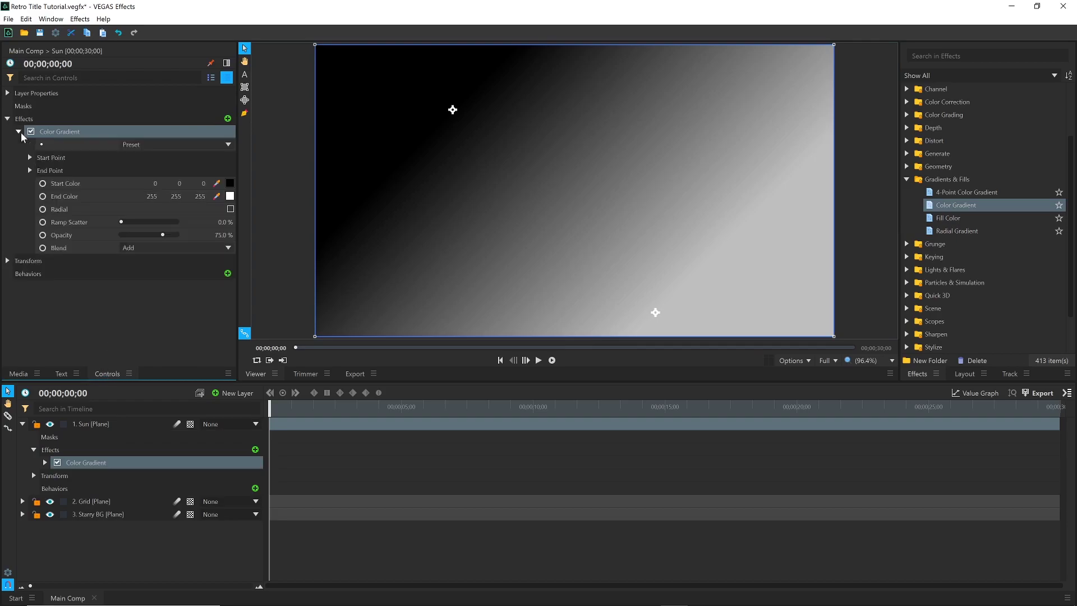
Set the gradient start colour to orange (255/85/0) and end colour to red (255/0/0)
{"action": "left_click", "coordinate": [230, 184]}
{"action": "left_click_drag", "start_coordinate": [648, 218], "coordinate": [640, 206]}
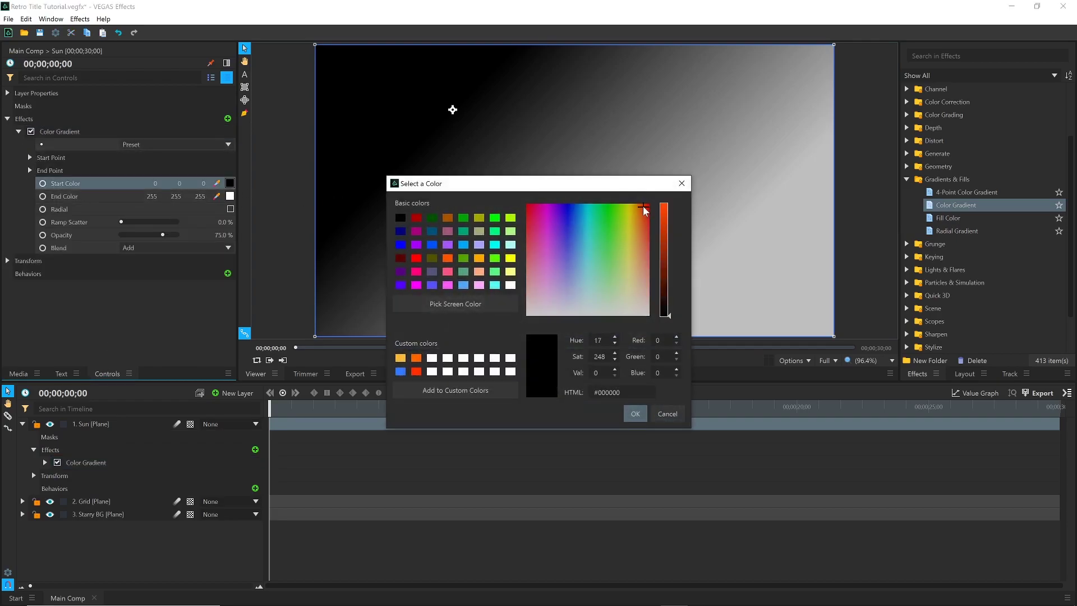
{"action": "left_click", "coordinate": [666, 206]}
{"action": "left_click", "coordinate": [644, 207]}
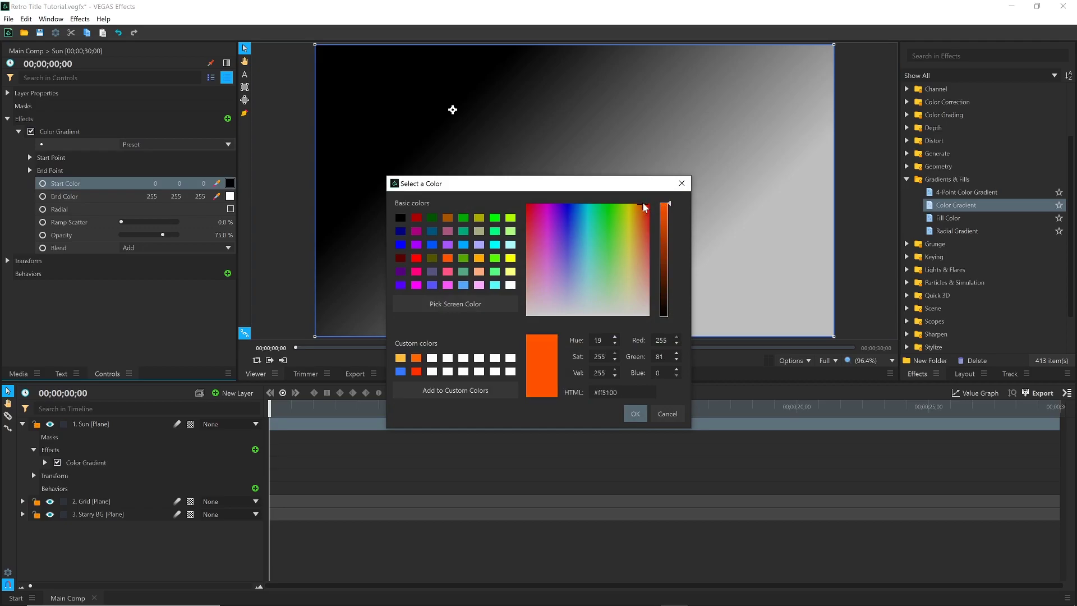
{"action": "key", "text": "Return"}
{"action": "left_click", "coordinate": [230, 196]}
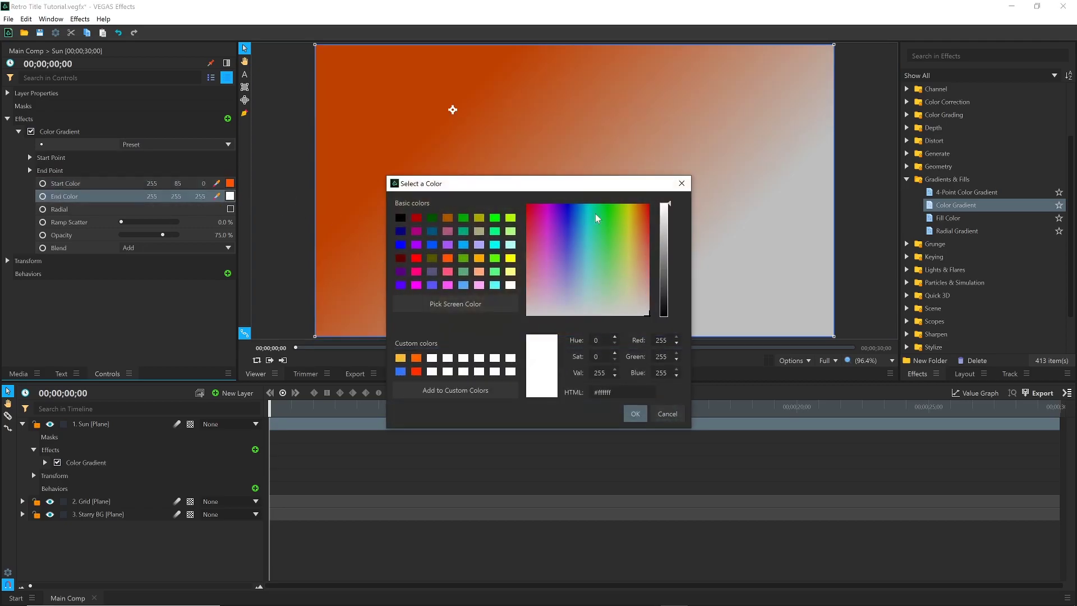
{"action": "left_click", "coordinate": [647, 207]}
{"action": "left_click", "coordinate": [649, 204]}
{"action": "key", "text": "Return"}
Move the gradient start and end points and select the Sun layer
{"action": "left_click_drag", "start_coordinate": [453, 109], "coordinate": [562, 86]}
{"action": "left_click_drag", "start_coordinate": [655, 312], "coordinate": [608, 271]}
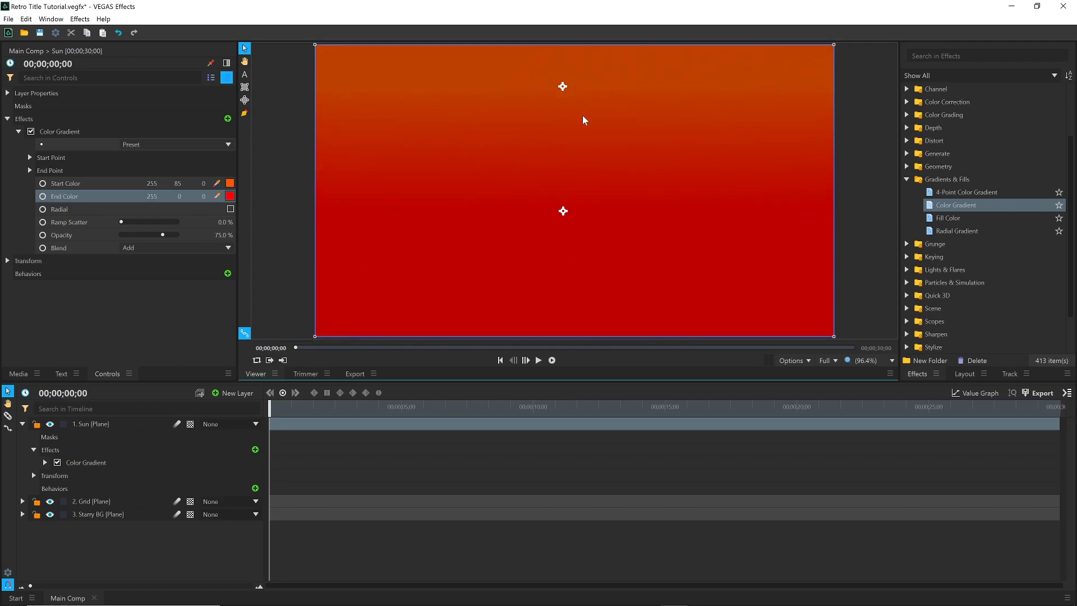
{"action": "left_click", "coordinate": [136, 422]}
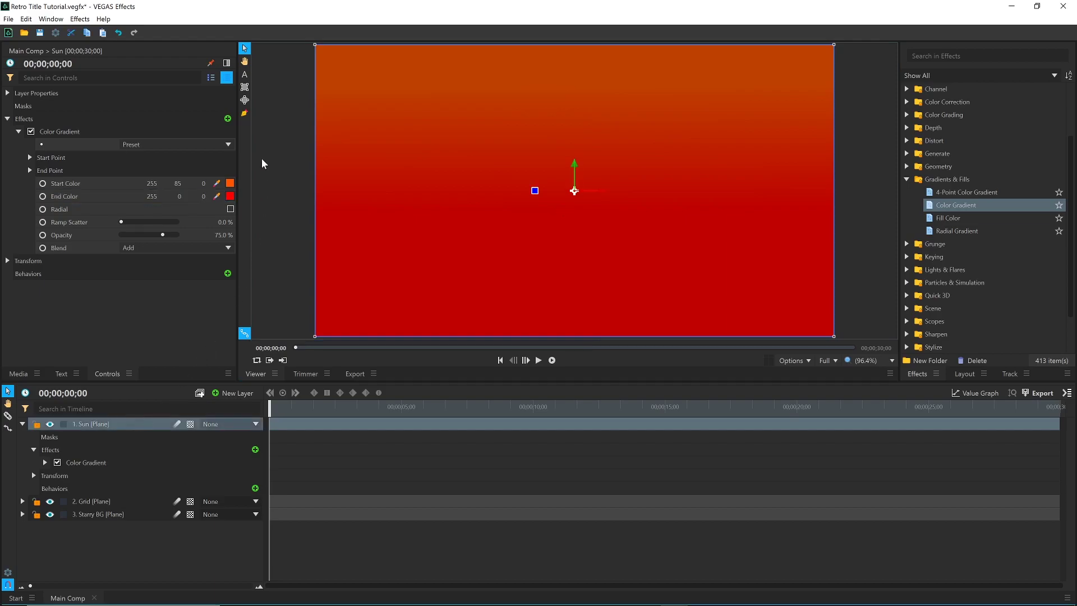
Mask the Sun layer with an ellipse shrunk to a small circle near the top centre
{"action": "double_click", "coordinate": [246, 101]}
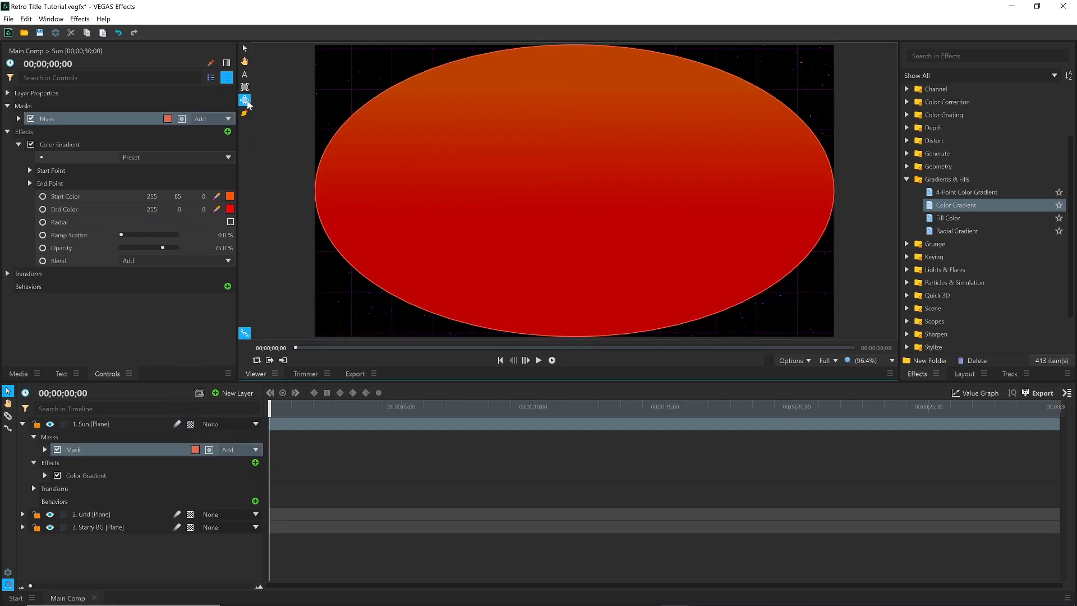
{"action": "left_click", "coordinate": [245, 48]}
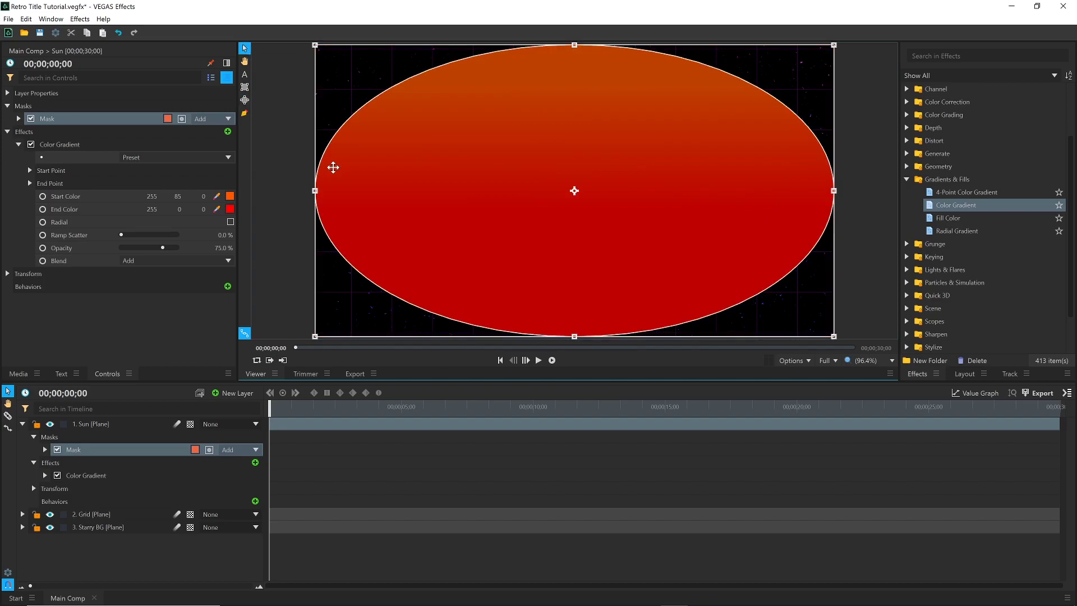
{"action": "left_click_drag", "start_coordinate": [314, 191], "coordinate": [435, 190]}
{"action": "left_click_drag", "start_coordinate": [714, 336], "coordinate": [639, 255]}
{"action": "left_click_drag", "start_coordinate": [608, 221], "coordinate": [608, 175]}
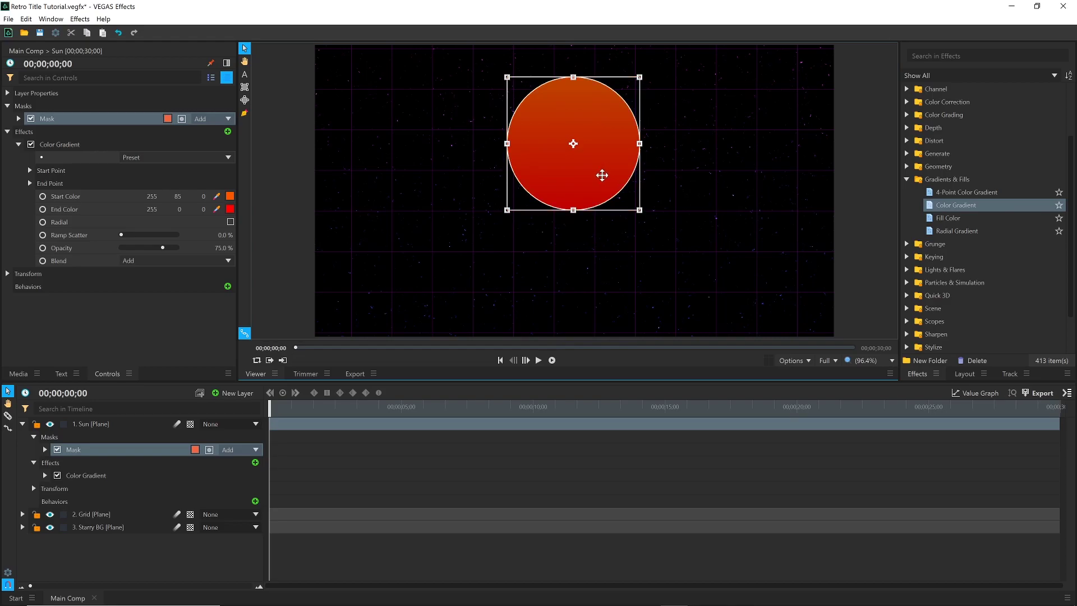
Reposition the Color Gradient start point onto the sun's centre
{"action": "left_click", "coordinate": [62, 145]}
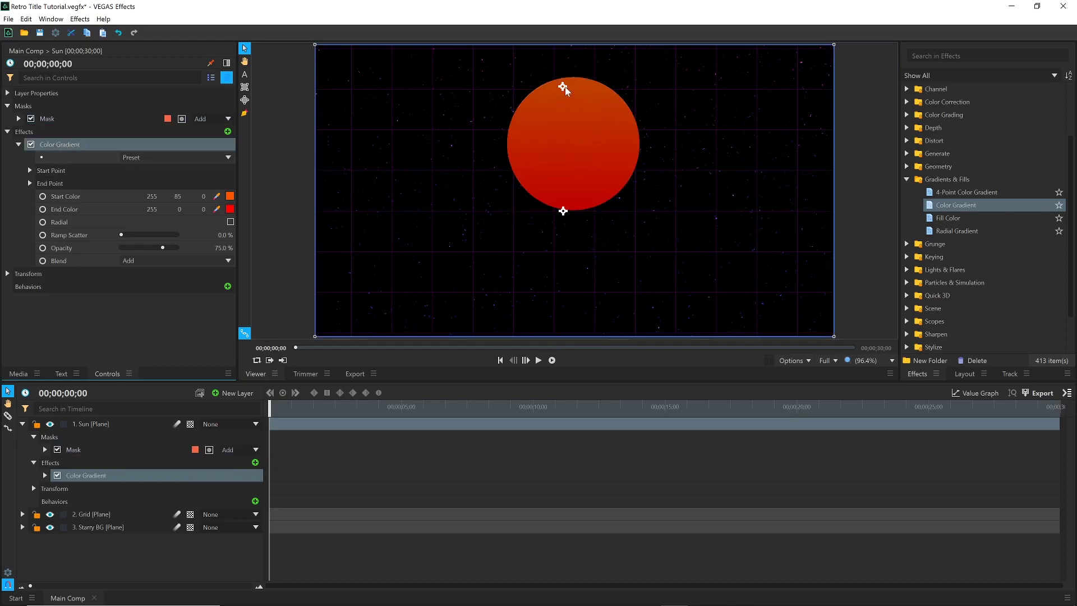
{"action": "left_click_drag", "start_coordinate": [564, 87], "coordinate": [568, 135]}
{"action": "left_click_drag", "start_coordinate": [564, 211], "coordinate": [569, 210]}
{"action": "left_click_drag", "start_coordinate": [568, 135], "coordinate": [571, 138]}
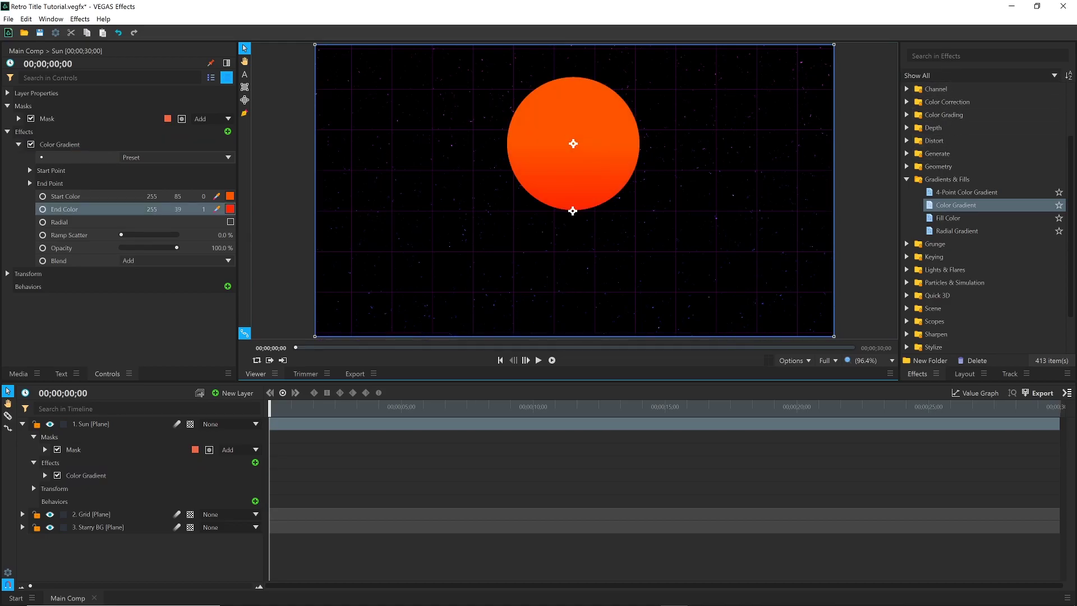
Find Lightsword Ultra (Glow Only) by searching 'ultra' and apply it to the Sun layer
{"action": "left_click", "coordinate": [988, 56]}
{"action": "type", "text": "ultra"}
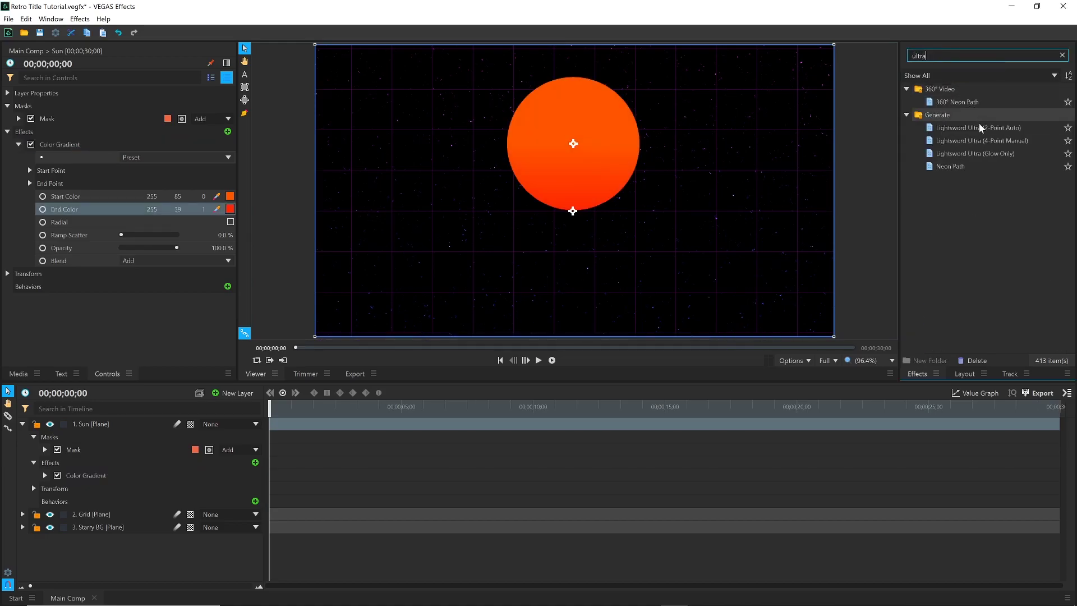
{"action": "left_click", "coordinate": [987, 156]}
{"action": "left_click_drag", "start_coordinate": [456, 234], "coordinate": [79, 253]}
{"action": "left_click", "coordinate": [19, 144]}
{"action": "left_click", "coordinate": [19, 157]}
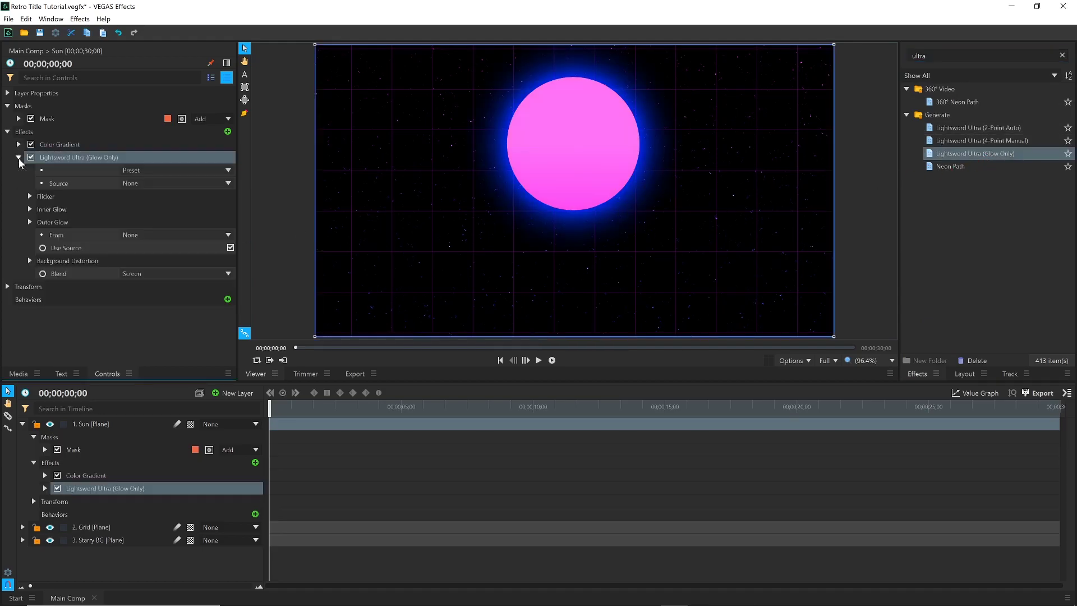
Give the glow an orange inner colour and a red-orange outer colour
{"action": "left_click", "coordinate": [30, 210]}
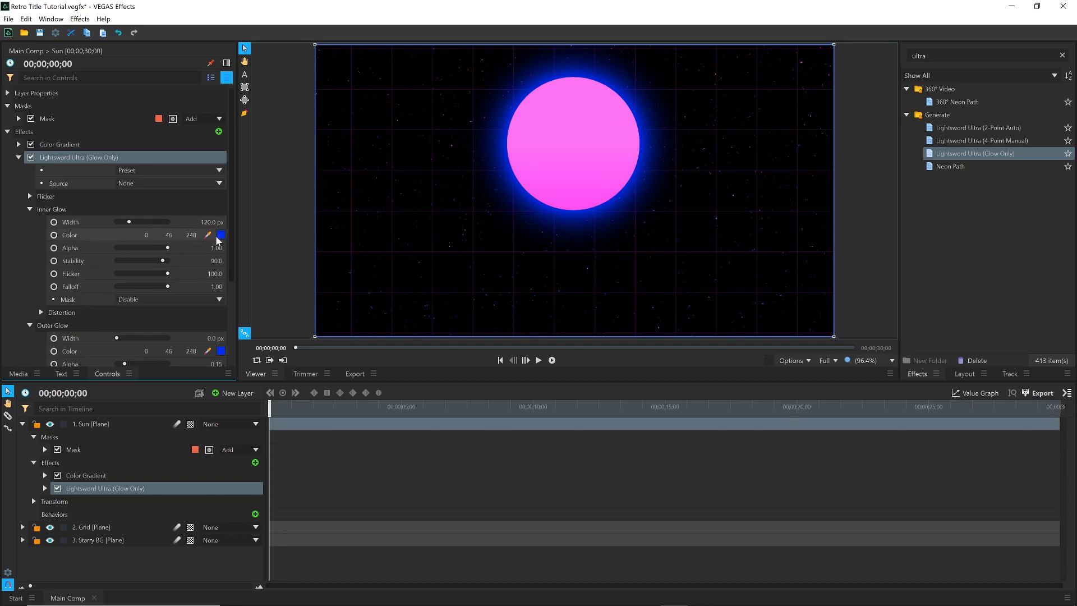
{"action": "left_click", "coordinate": [221, 235]}
{"action": "left_click", "coordinate": [642, 217]}
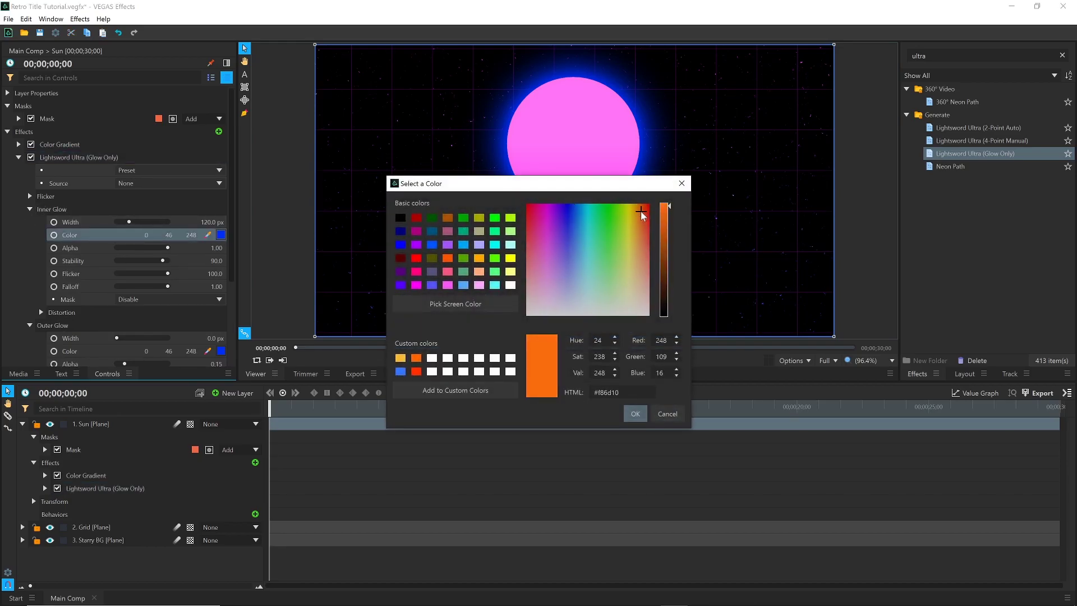
{"action": "key", "text": "Return"}
{"action": "left_click", "coordinate": [221, 350]}
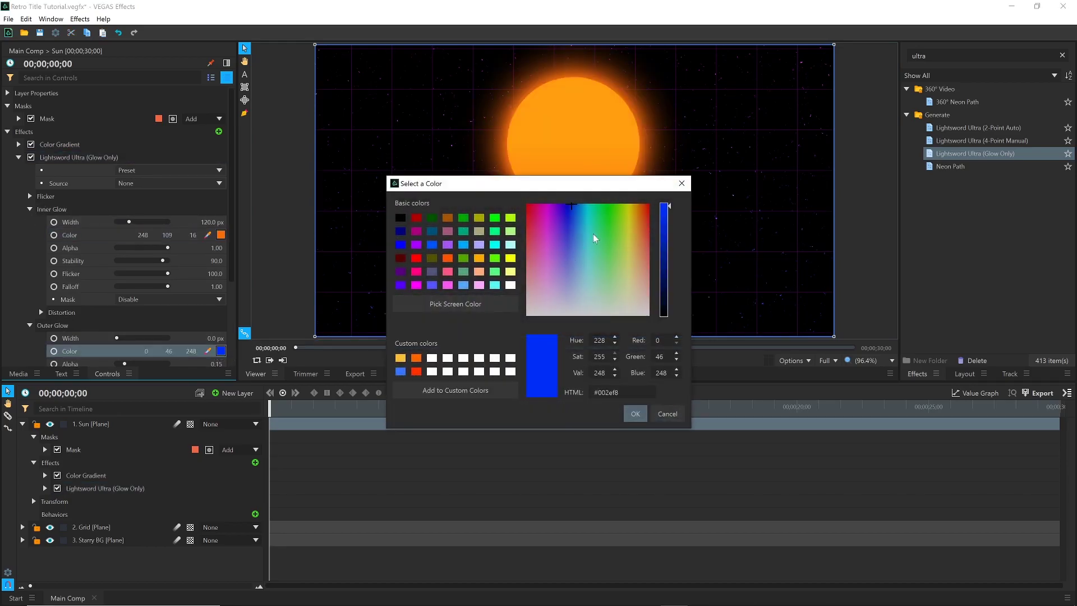
{"action": "left_click", "coordinate": [645, 214]}
{"action": "key", "text": "Return"}
Narrow the inner glow, set the glow blend mode to Add, and widen the outer glow to 235 px
{"action": "left_click_drag", "start_coordinate": [129, 222], "coordinate": [145, 293]}
{"action": "scroll", "coordinate": [136, 250], "scroll_direction": "down", "scroll_amount": 3}
{"action": "scroll", "coordinate": [79, 284], "scroll_direction": "down", "scroll_amount": 2}
{"action": "left_click", "coordinate": [152, 333]}
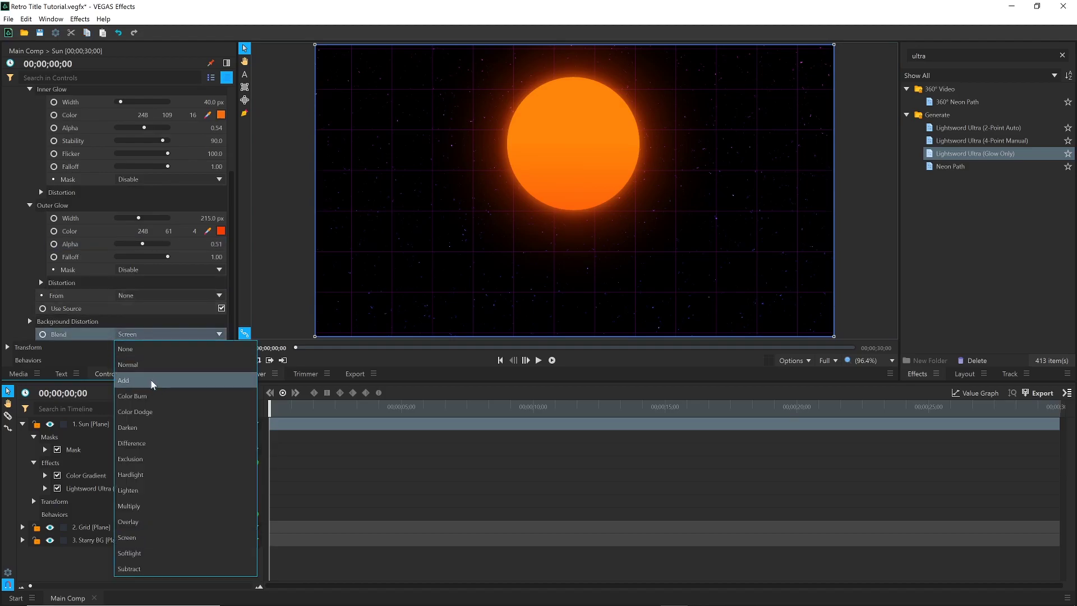
{"action": "left_click", "coordinate": [152, 380]}
{"action": "scroll", "coordinate": [134, 317], "scroll_direction": "up", "scroll_amount": 3}
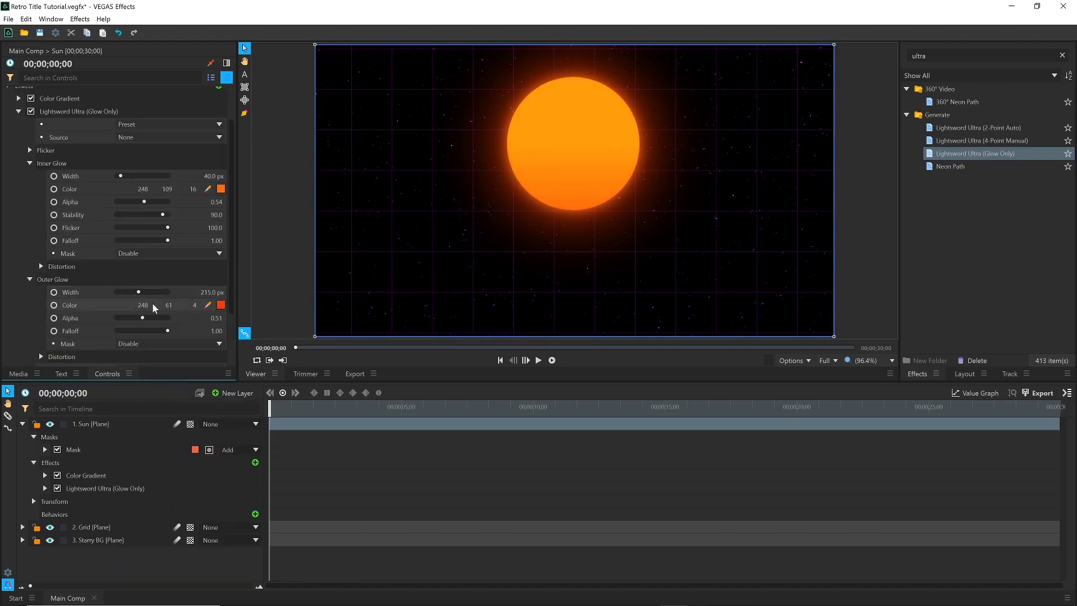
{"action": "left_click_drag", "start_coordinate": [142, 317], "coordinate": [148, 293]}
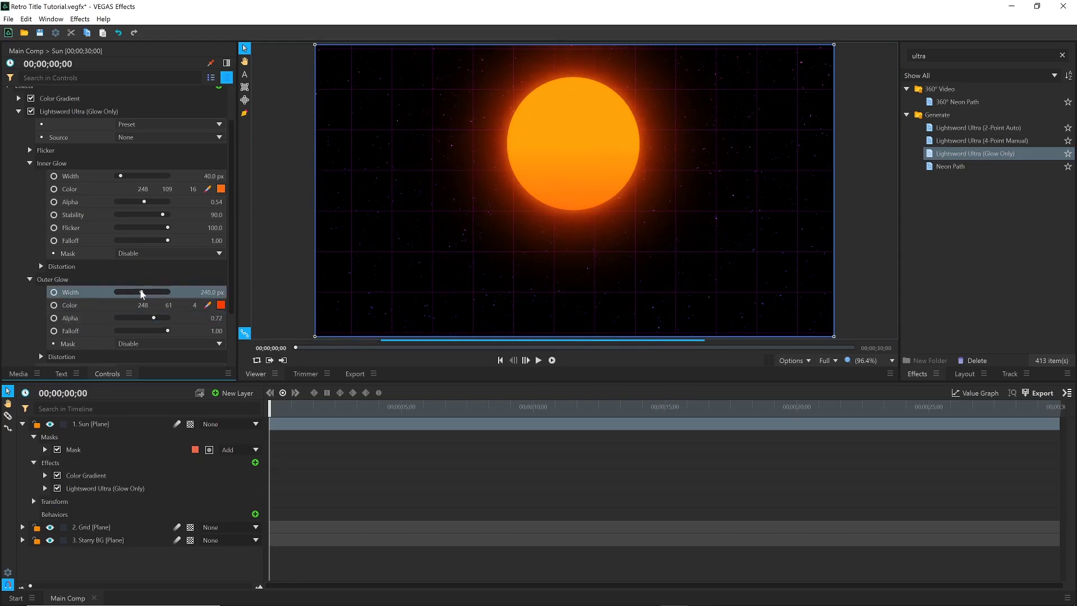
{"action": "scroll", "coordinate": [79, 230], "scroll_direction": "up", "scroll_amount": 2}
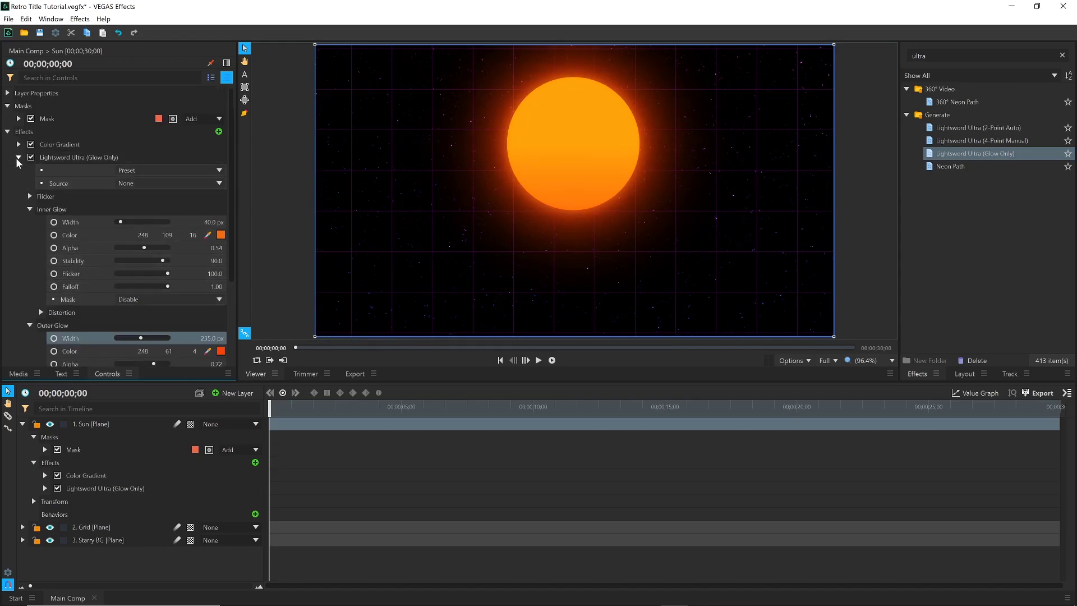
Add New Plane 1 as a new top layer and rename it 'Triangle'
{"action": "left_click", "coordinate": [19, 158]}
{"action": "left_click", "coordinate": [172, 265]}
{"action": "left_click", "coordinate": [17, 374]}
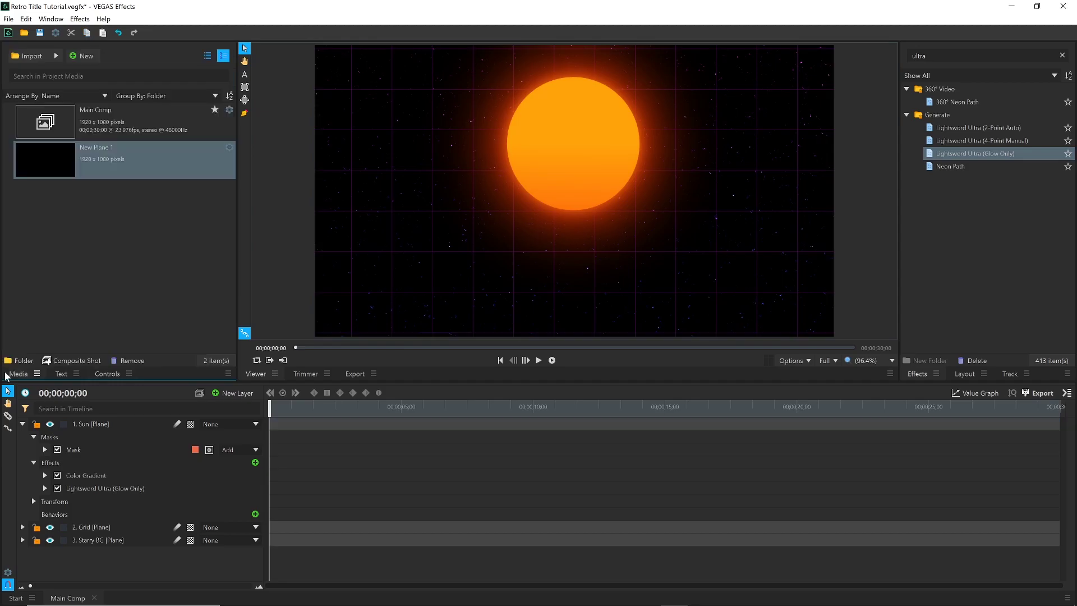
{"action": "left_click_drag", "start_coordinate": [124, 170], "coordinate": [127, 423]}
{"action": "right_click", "coordinate": [127, 423]}
{"action": "left_click", "coordinate": [157, 393]}
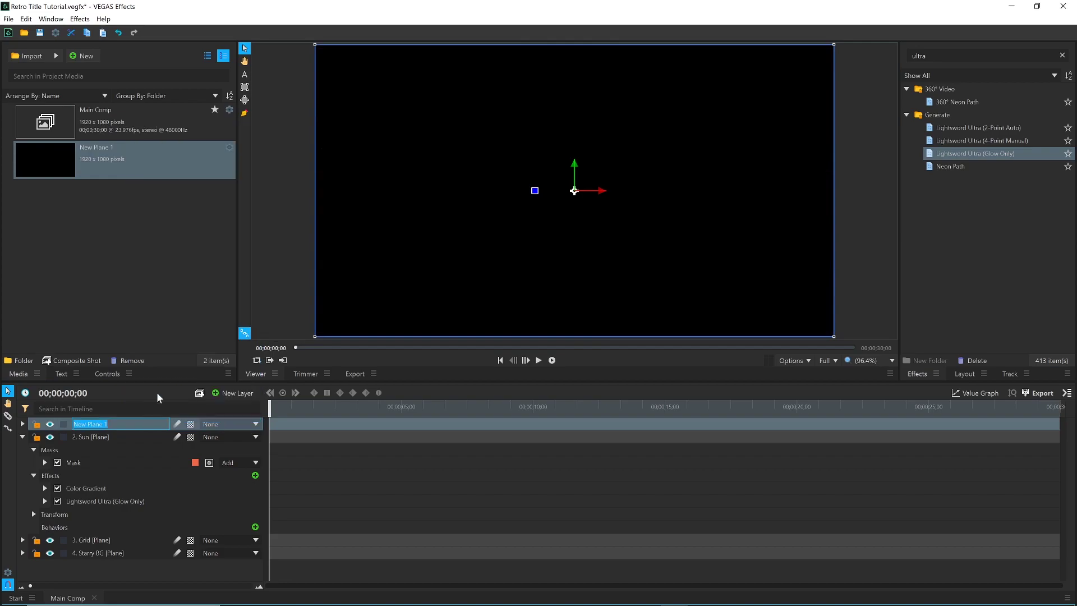
{"action": "type", "text": "Triangle"}
{"action": "key", "text": "Return"}
Set the Triangle layer's blend mode to Screen and apply the Neon Path effect
{"action": "left_click", "coordinate": [23, 437]}
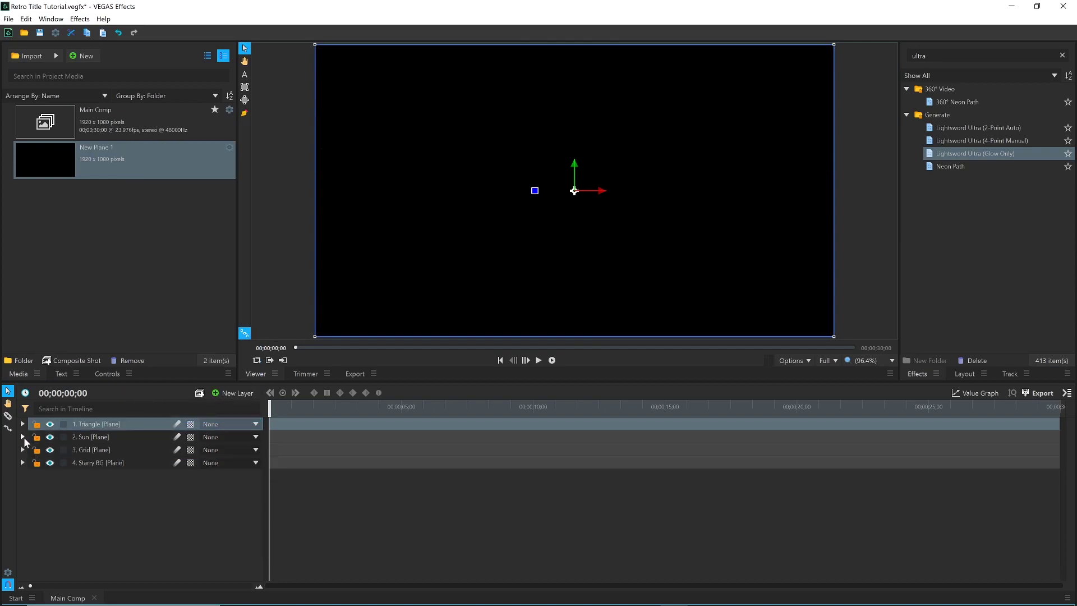
{"action": "right_click", "coordinate": [140, 426]}
{"action": "mouse_move", "coordinate": [247, 130]}
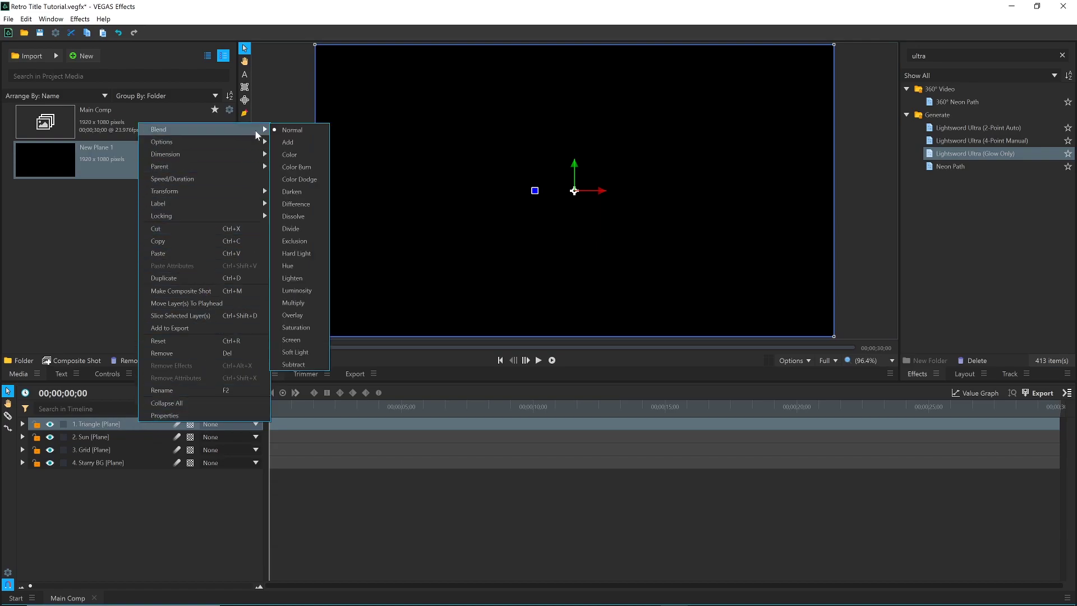
{"action": "left_click", "coordinate": [301, 339]}
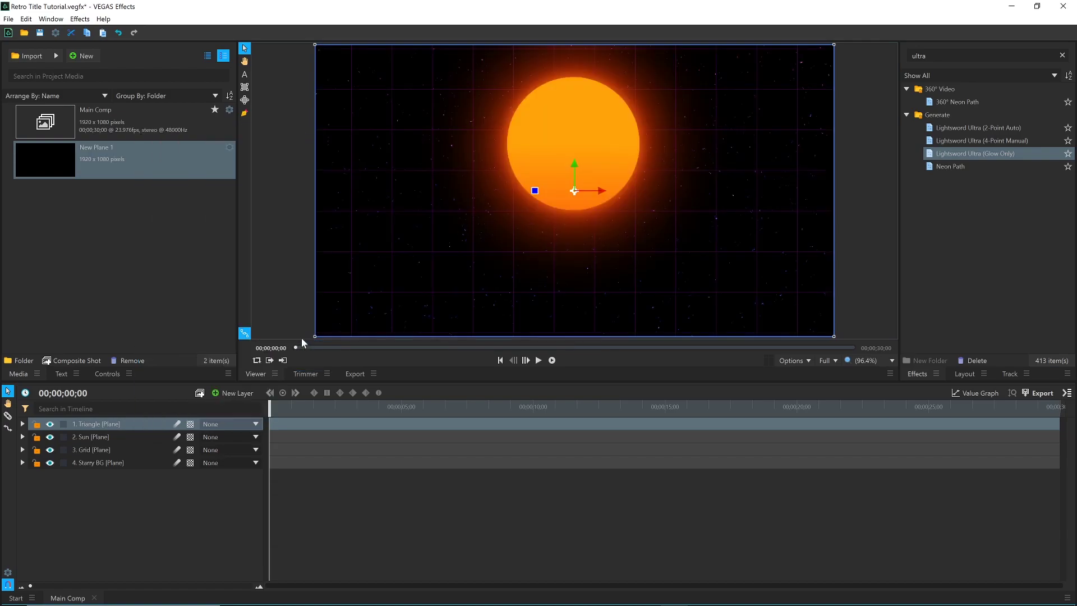
{"action": "double_click", "coordinate": [932, 55]}
{"action": "type", "text": "neon path"}
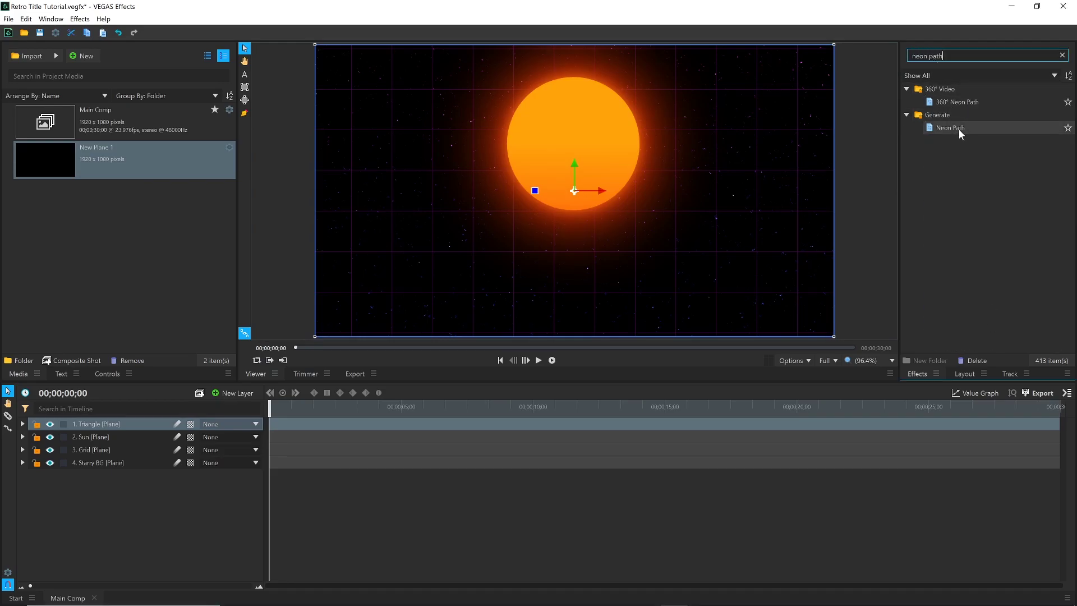
{"action": "left_click_drag", "start_coordinate": [958, 129], "coordinate": [693, 197]}
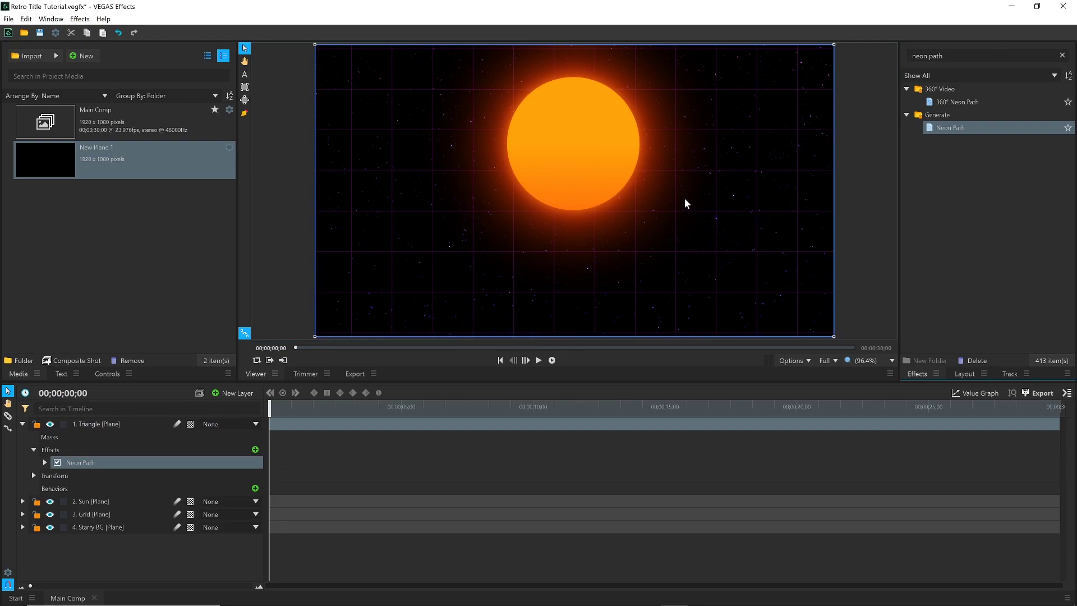
Draw a closed triangle mask with its top point inside the sun and its base below it
{"action": "left_click", "coordinate": [135, 425]}
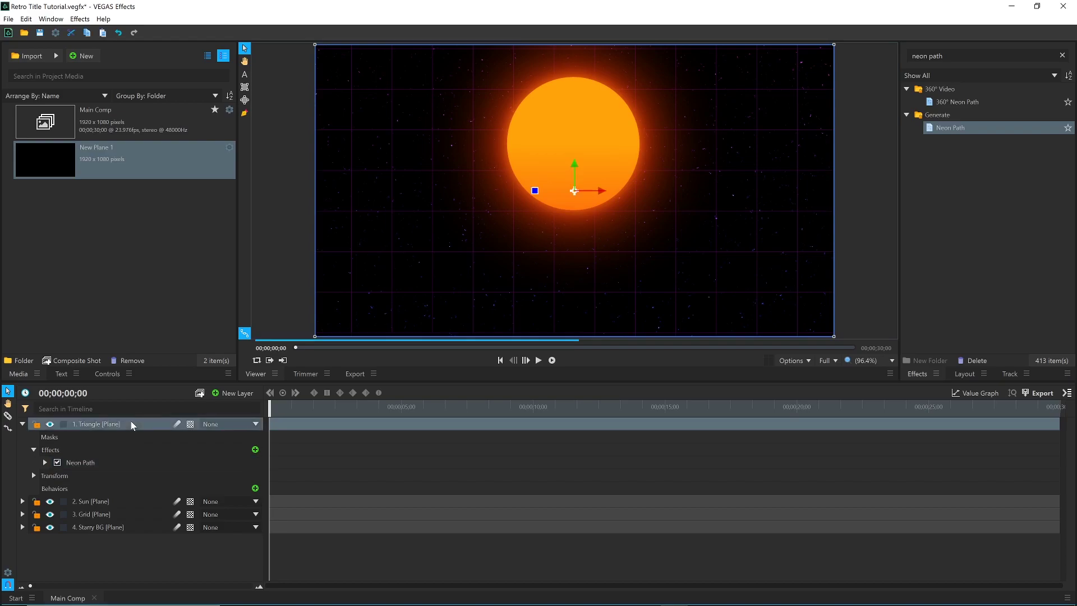
{"action": "left_click", "coordinate": [245, 113]}
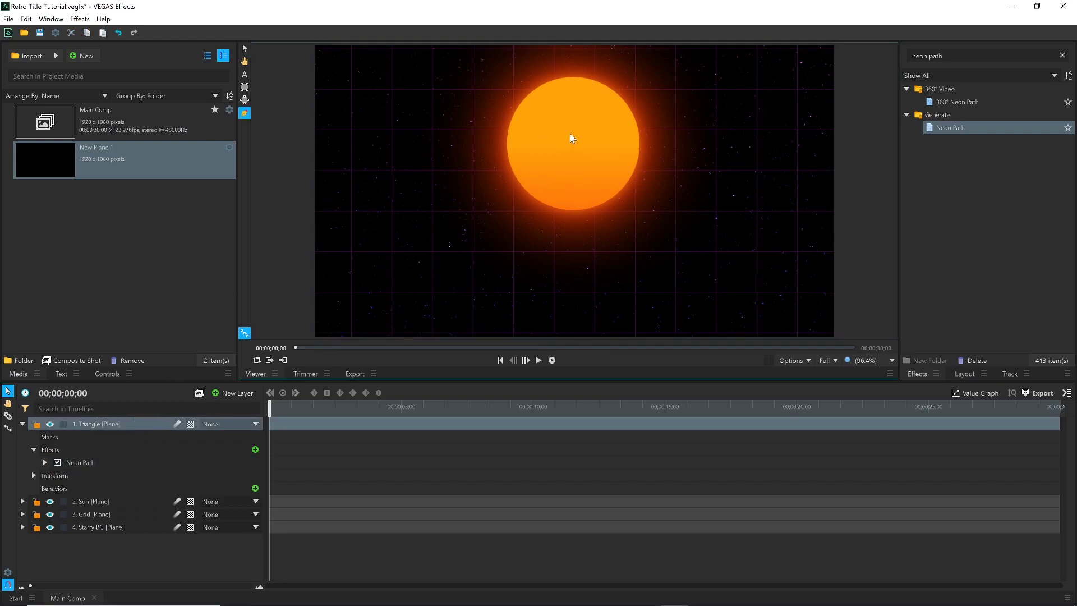
{"action": "left_click", "coordinate": [573, 130]}
{"action": "left_click", "coordinate": [506, 220]}
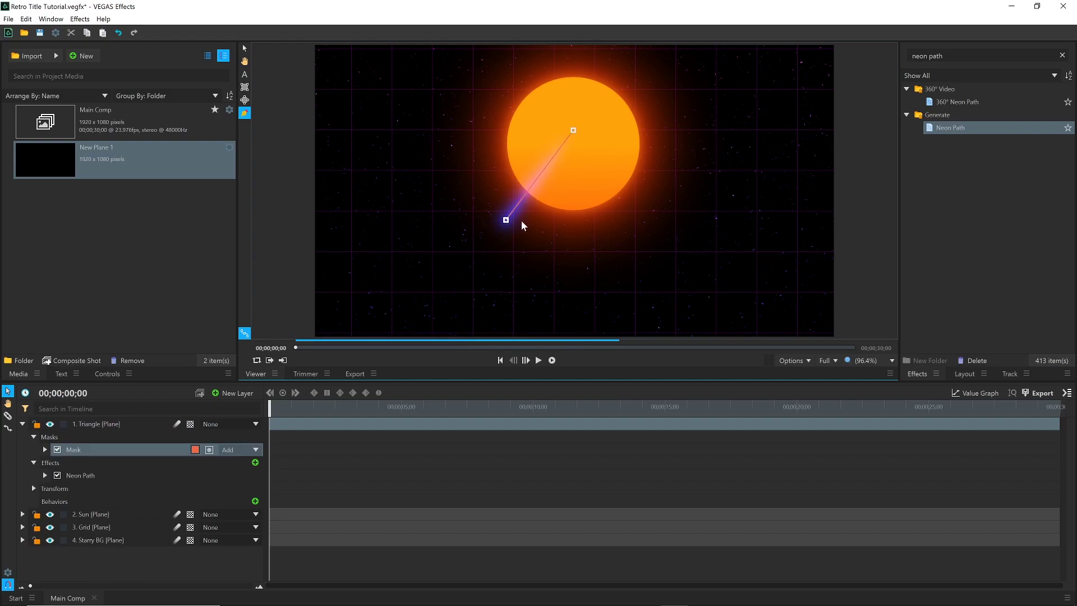
{"action": "left_click", "coordinate": [639, 221]}
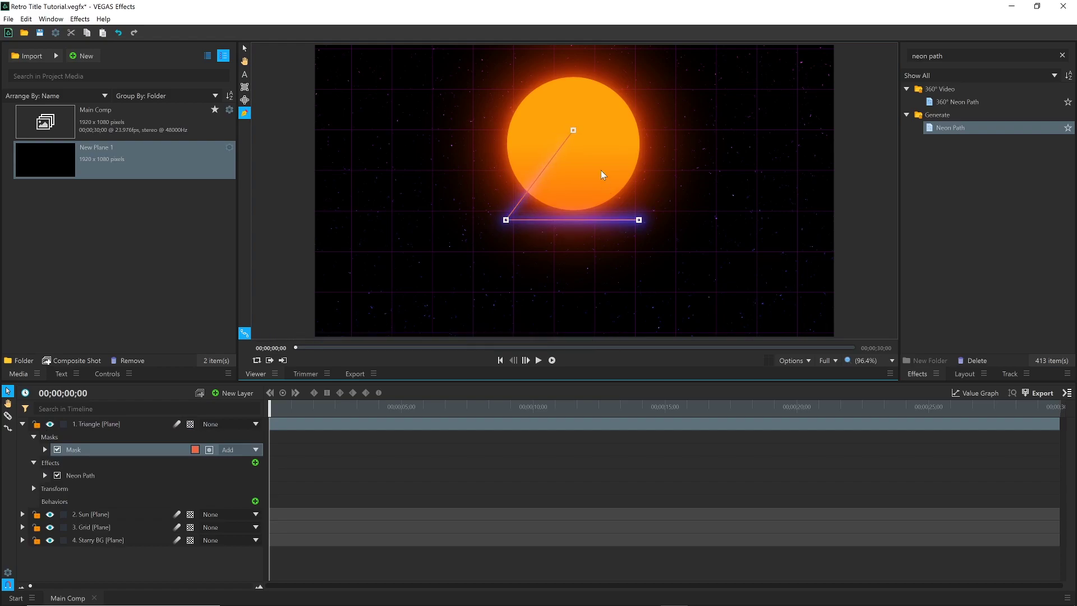
{"action": "left_click", "coordinate": [574, 125]}
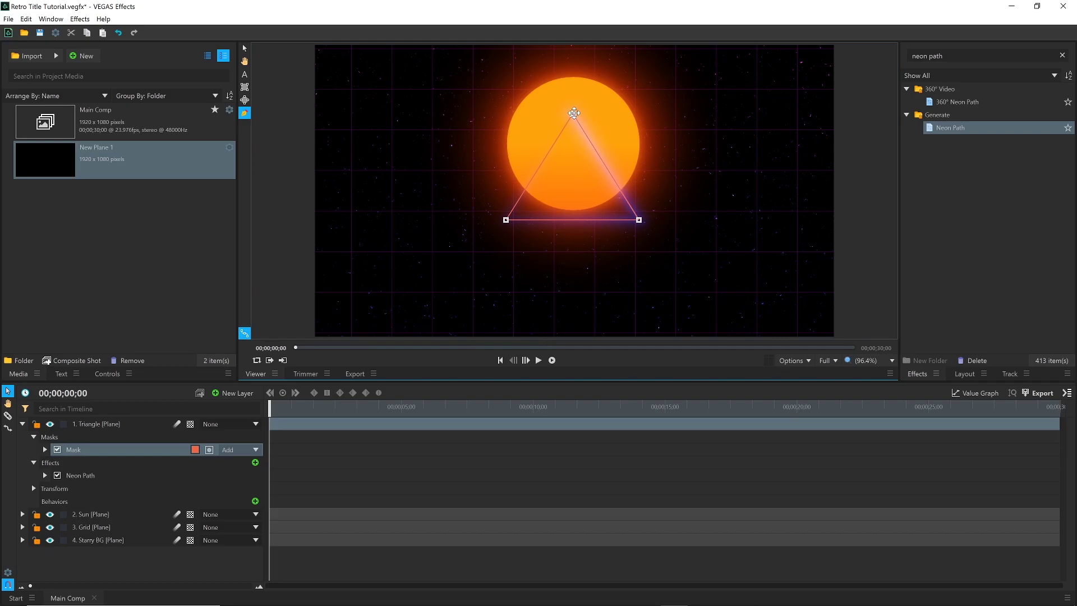
{"action": "left_click", "coordinate": [245, 50]}
Set the Neon Path start and end widths to 15 px
{"action": "left_click", "coordinate": [22, 424]}
{"action": "left_click", "coordinate": [123, 494]}
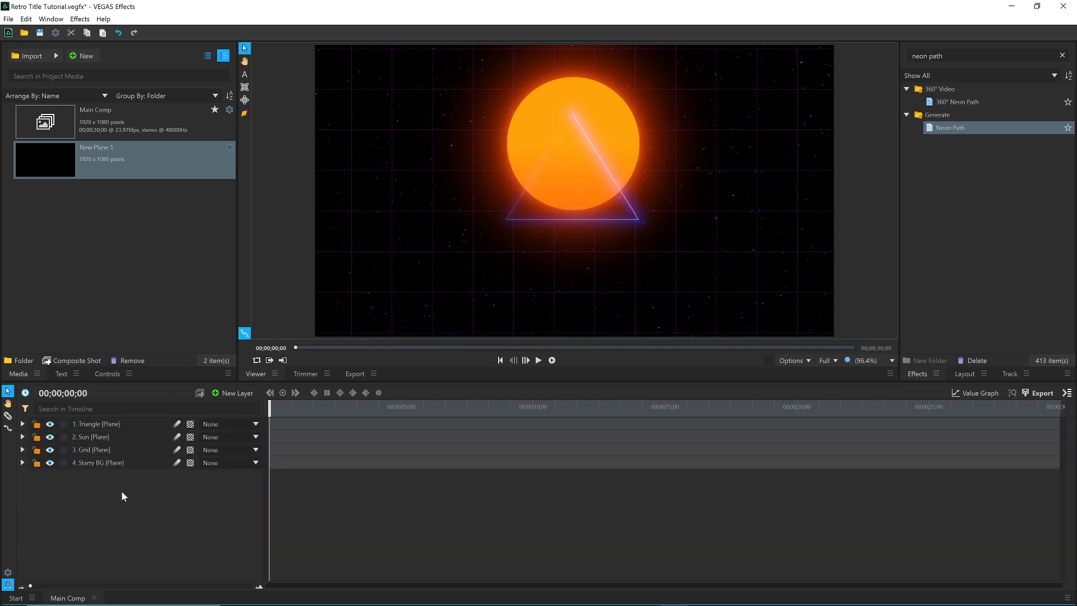
{"action": "left_click", "coordinate": [124, 427]}
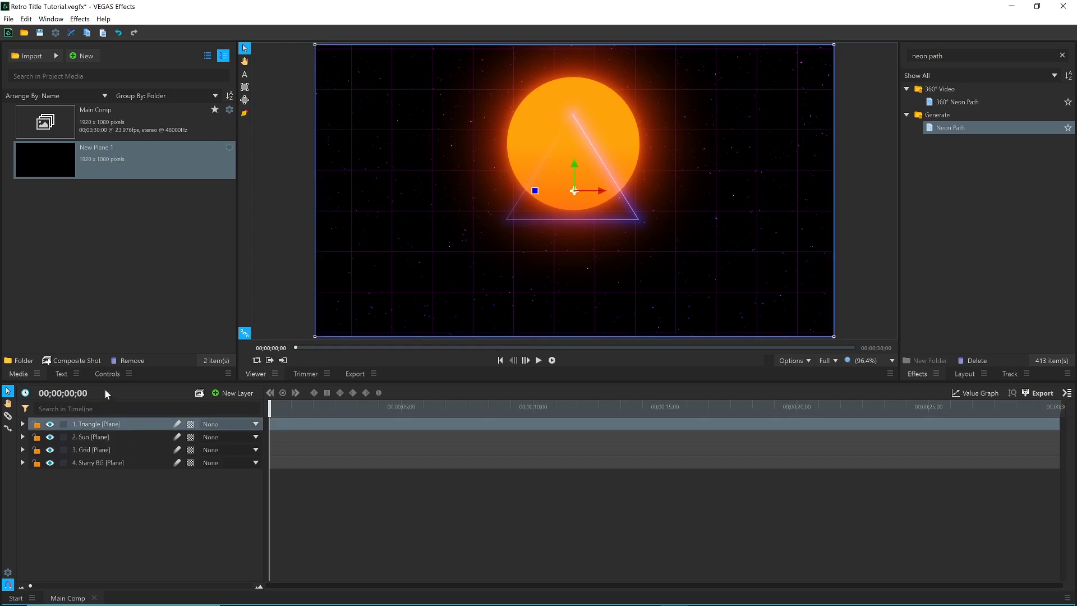
{"action": "left_click", "coordinate": [107, 374]}
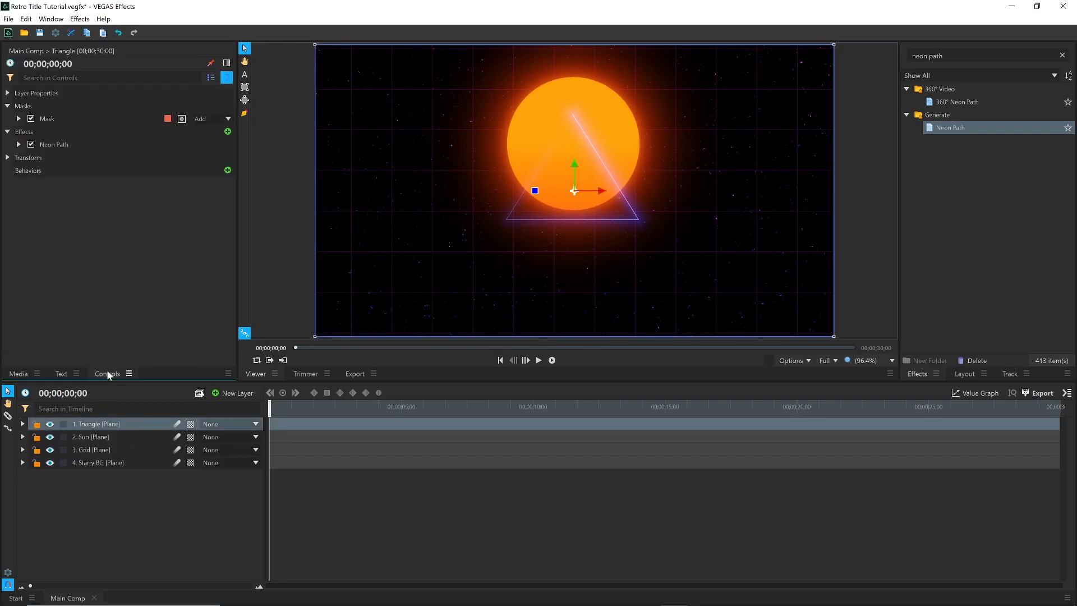
{"action": "left_click", "coordinate": [19, 145]}
{"action": "left_click", "coordinate": [29, 196]}
{"action": "left_click", "coordinate": [198, 209]}
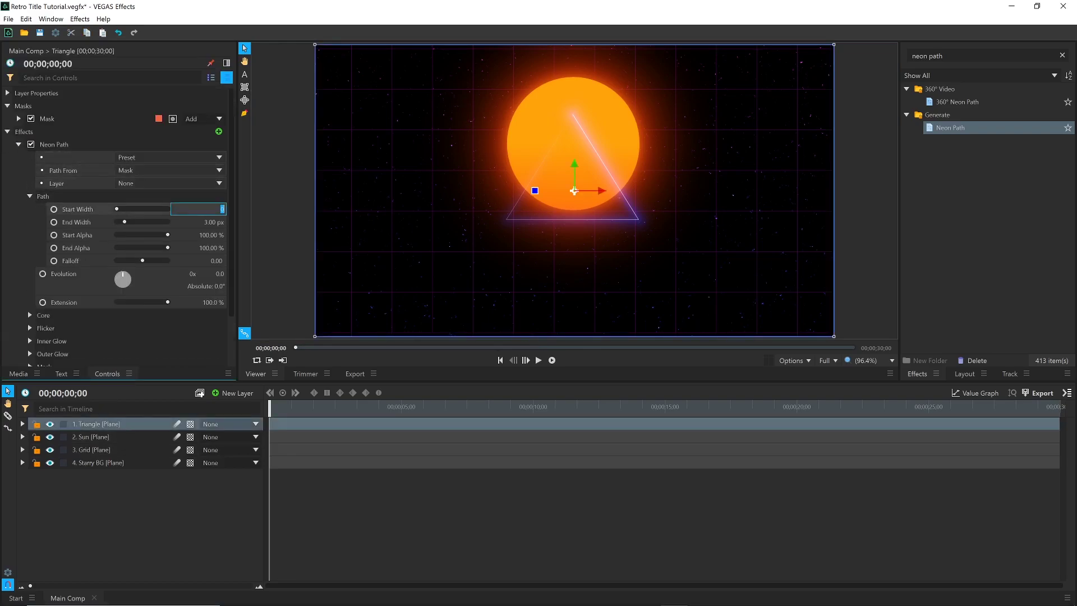
{"action": "type", "text": "15"}
{"action": "key", "text": "Tab"}
{"action": "type", "text": "15"}
{"action": "key", "text": "Return"}
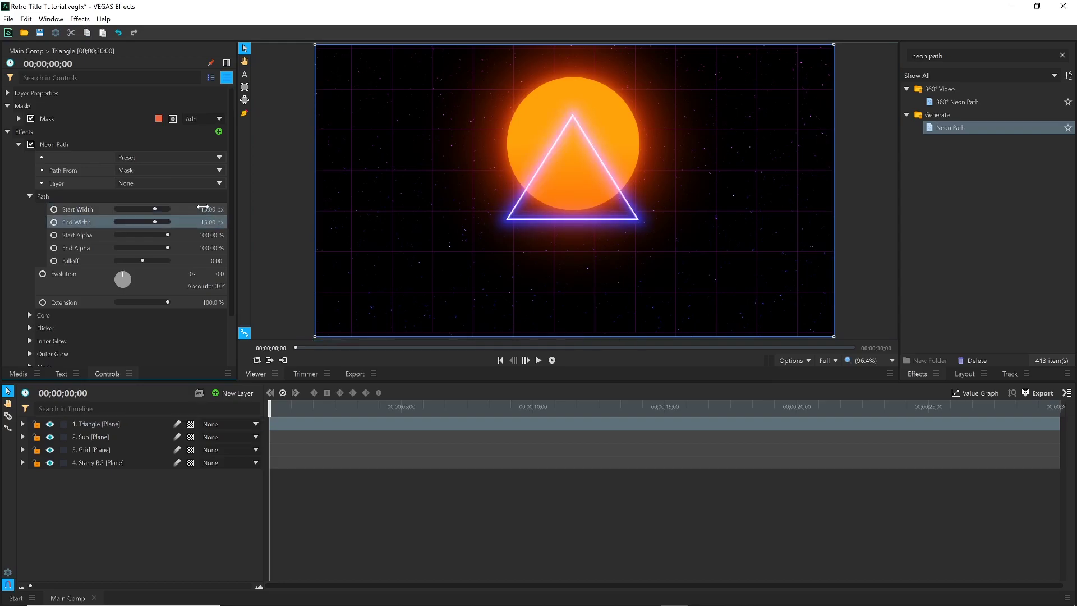
Give the Neon Path inner glow a magenta colour and a 15 px width
{"action": "left_click", "coordinate": [30, 196]}
{"action": "left_click", "coordinate": [29, 276]}
{"action": "left_click", "coordinate": [219, 303]}
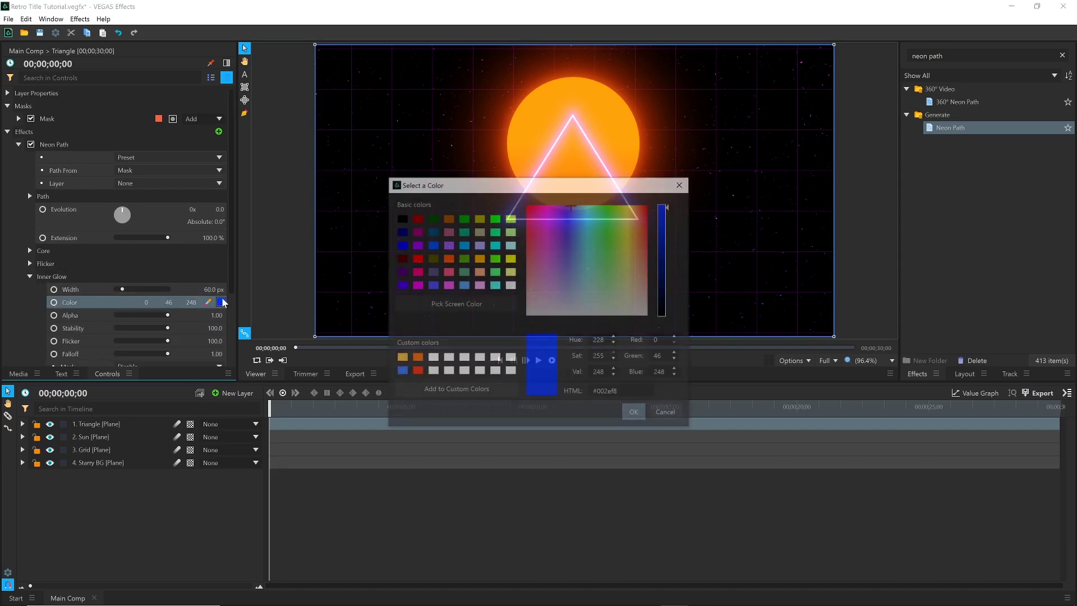
{"action": "left_click_drag", "start_coordinate": [554, 242], "coordinate": [550, 209]}
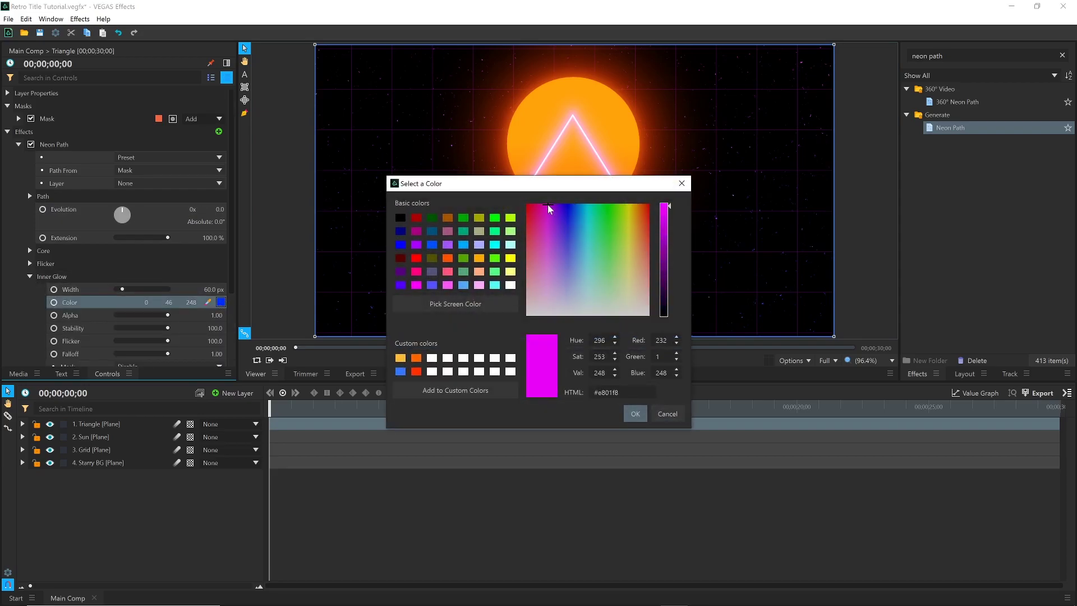
{"action": "key", "text": "Return"}
{"action": "left_click", "coordinate": [116, 289]}
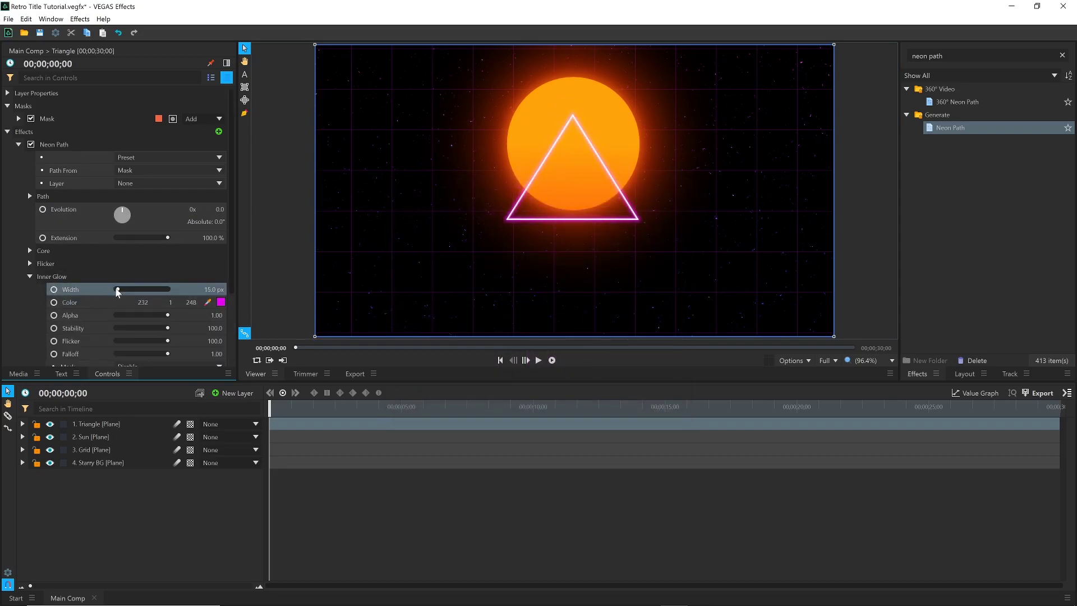
{"action": "left_click", "coordinate": [30, 277]}
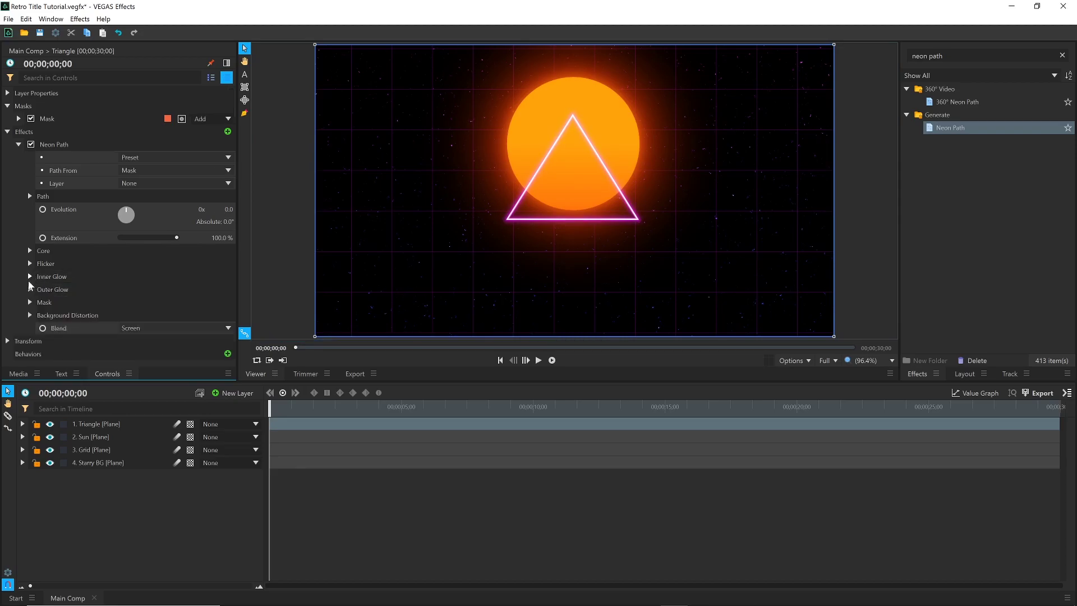
Make the outer glow purple, widen it to 190 px and raise its opacity
{"action": "left_click", "coordinate": [30, 290]}
{"action": "left_click", "coordinate": [221, 315]}
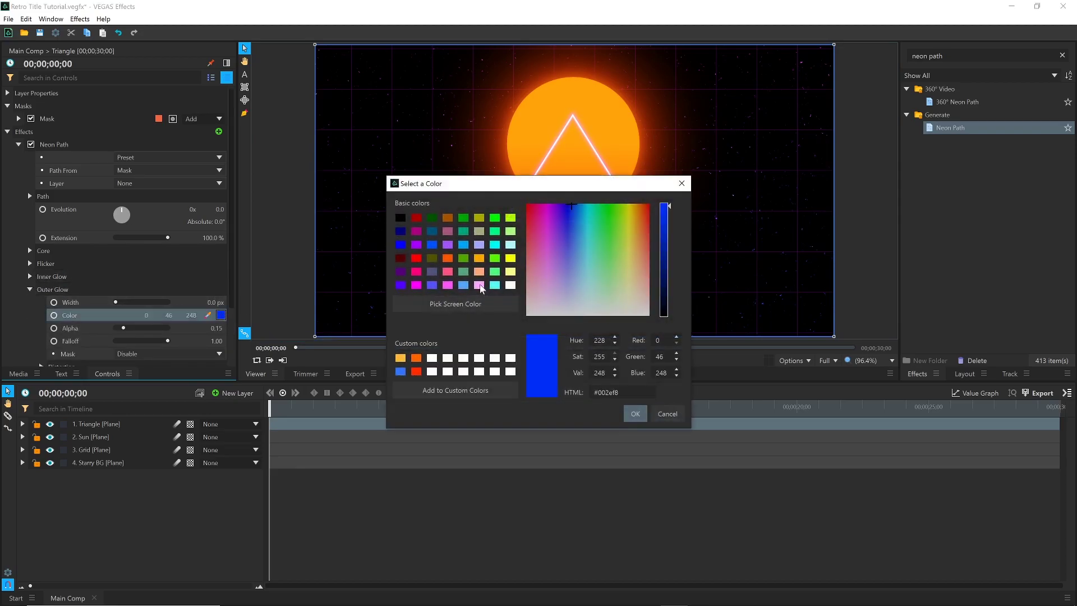
{"action": "left_click", "coordinate": [555, 204]}
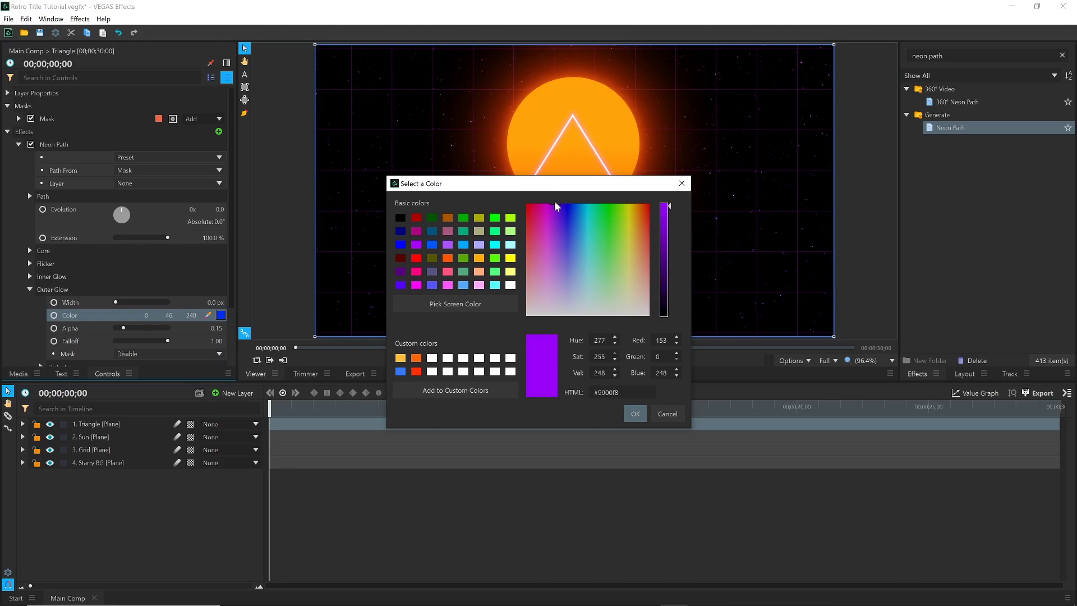
{"action": "left_click", "coordinate": [635, 413]}
{"action": "left_click", "coordinate": [130, 302]}
{"action": "left_click_drag", "start_coordinate": [140, 324], "coordinate": [137, 301]}
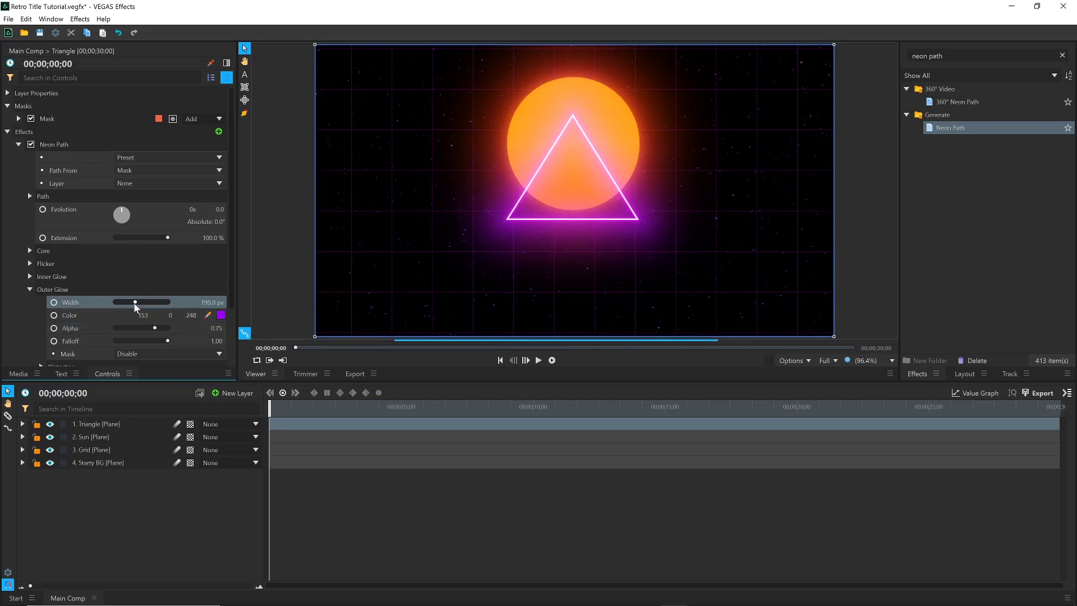
Add a new text layer reading 'STARDUST' and select all its text
{"action": "left_click", "coordinate": [241, 396]}
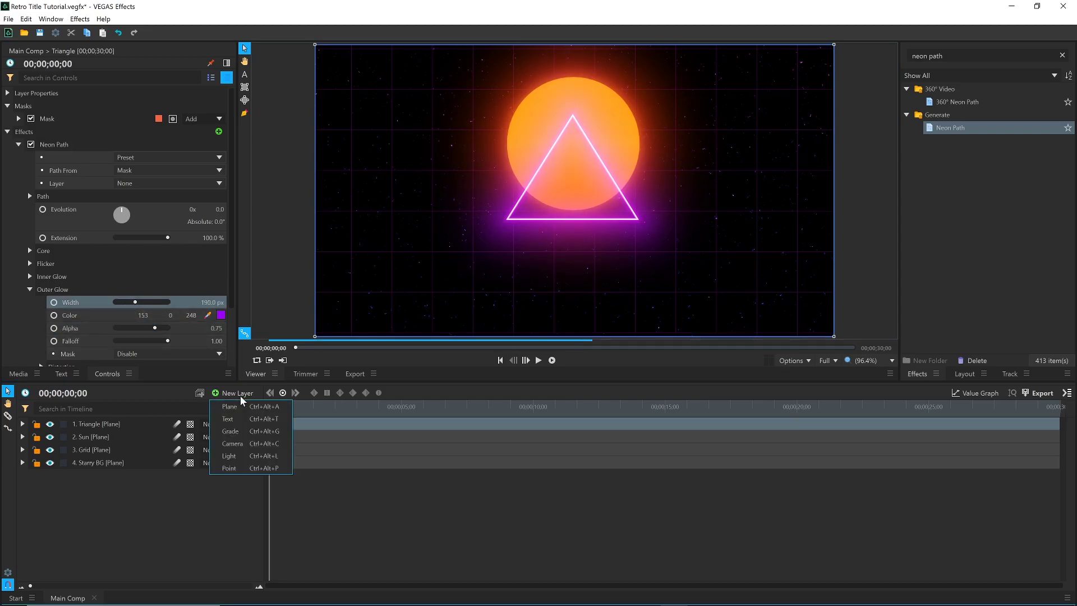
{"action": "left_click", "coordinate": [244, 416]}
{"action": "type", "text": "STARDUST"}
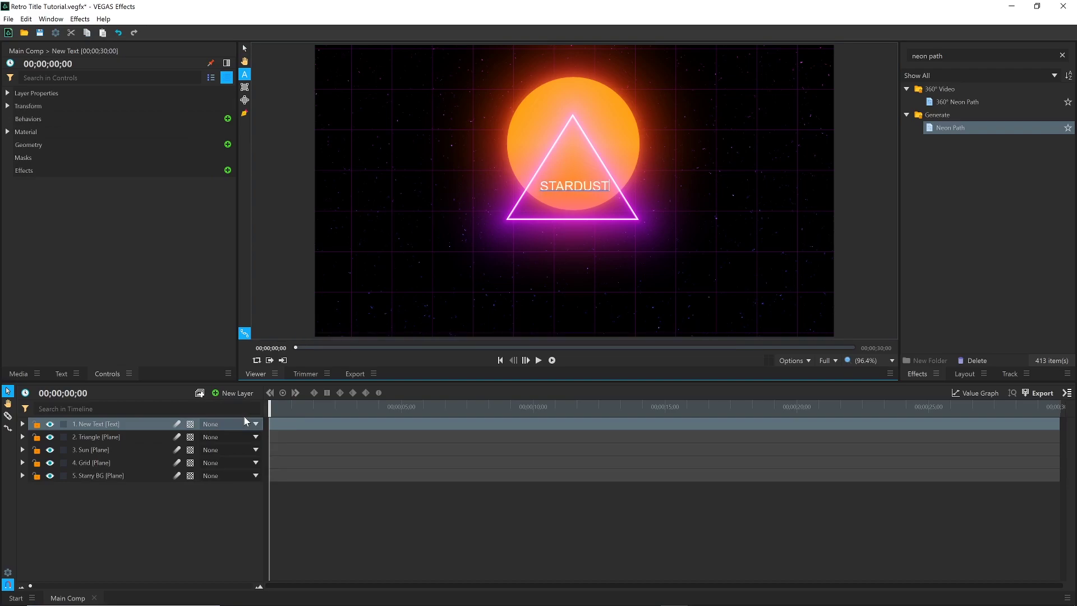
{"action": "key", "text": "ctrl+a"}
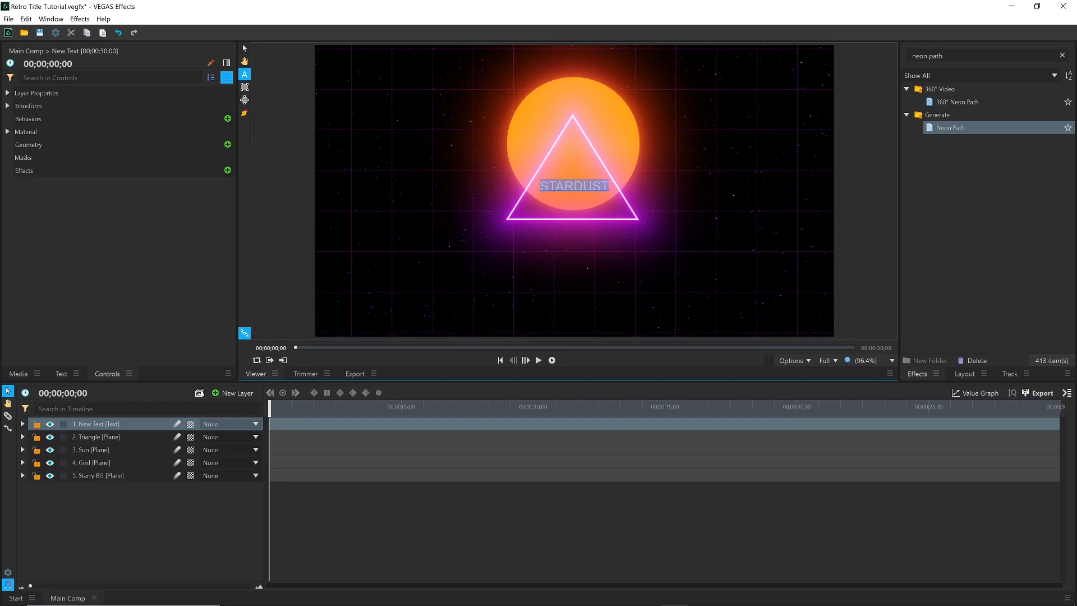
Set STARDUST to the Good Times font at size 145 and nudge it slightly down
{"action": "left_click", "coordinate": [60, 373]}
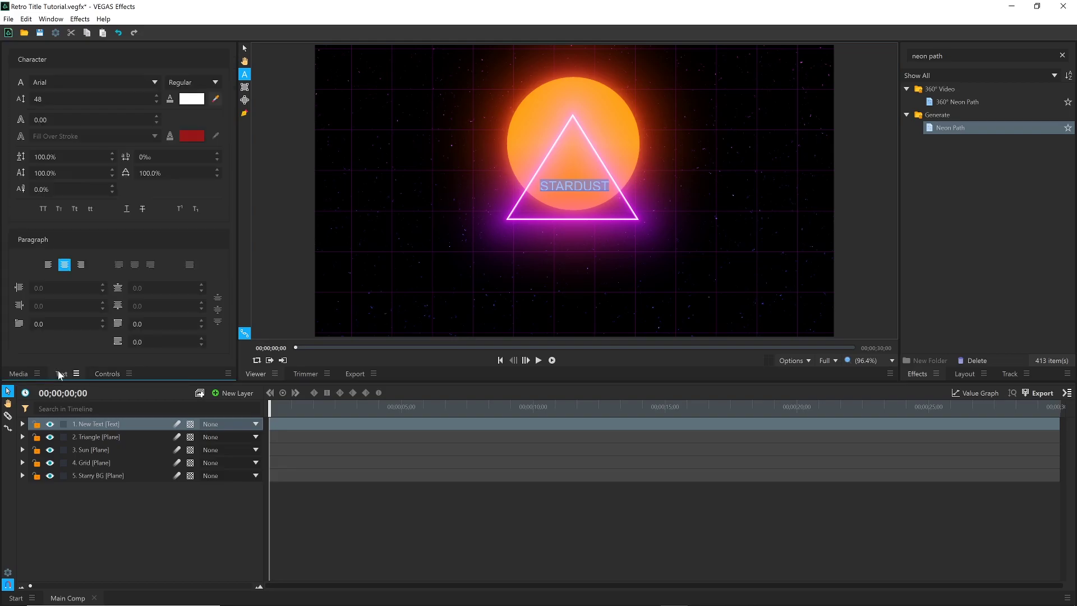
{"action": "left_click", "coordinate": [156, 81]}
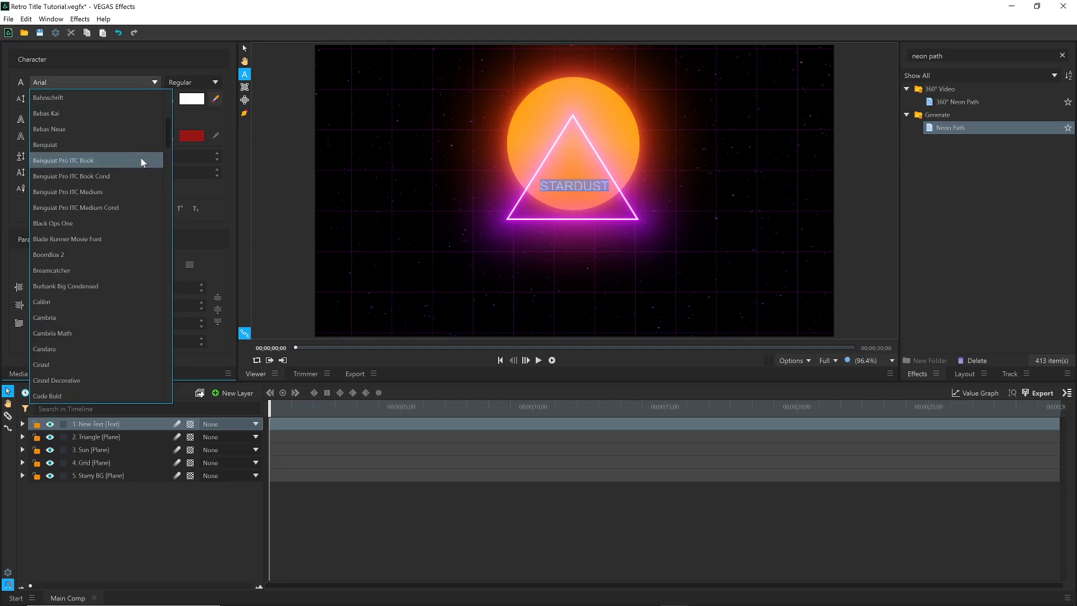
{"action": "scroll", "coordinate": [140, 159], "scroll_direction": "down", "scroll_amount": 15}
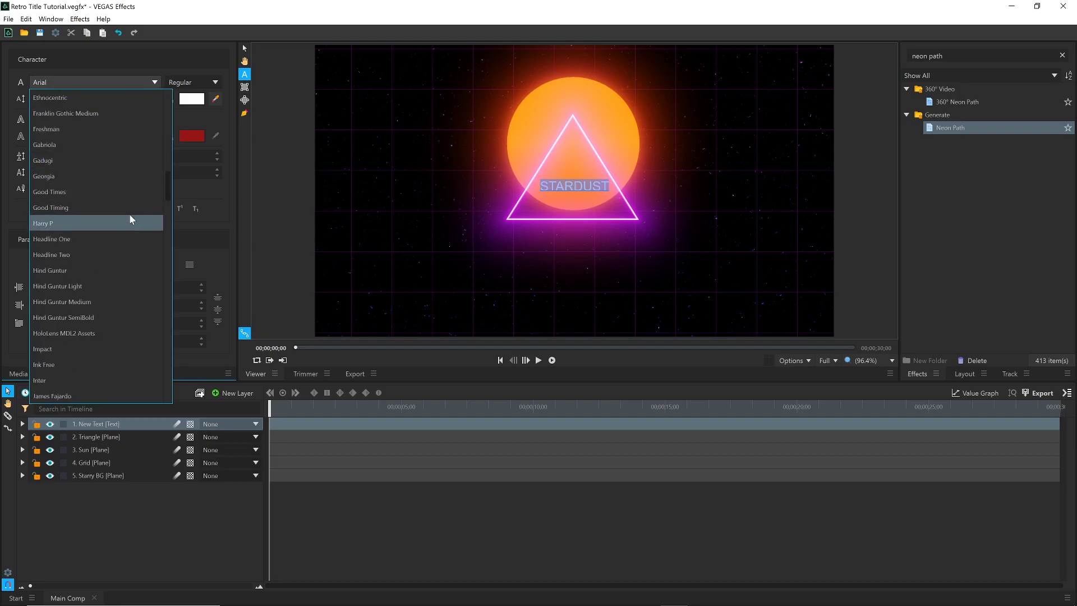
{"action": "left_click", "coordinate": [127, 193]}
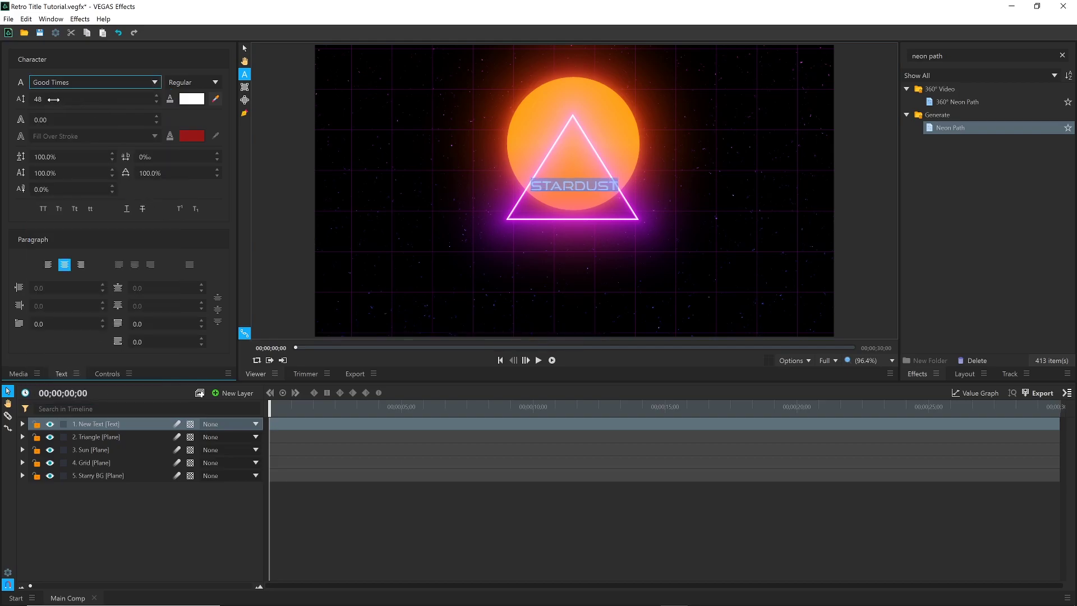
{"action": "mouse_move", "coordinate": [54, 99]}
{"action": "left_mouse_down"}
{"action": "mouse_move", "coordinate": [117, 100]}
{"action": "mouse_move", "coordinate": [56, 100]}
{"action": "mouse_move", "coordinate": [68, 100]}
{"action": "left_mouse_up"}
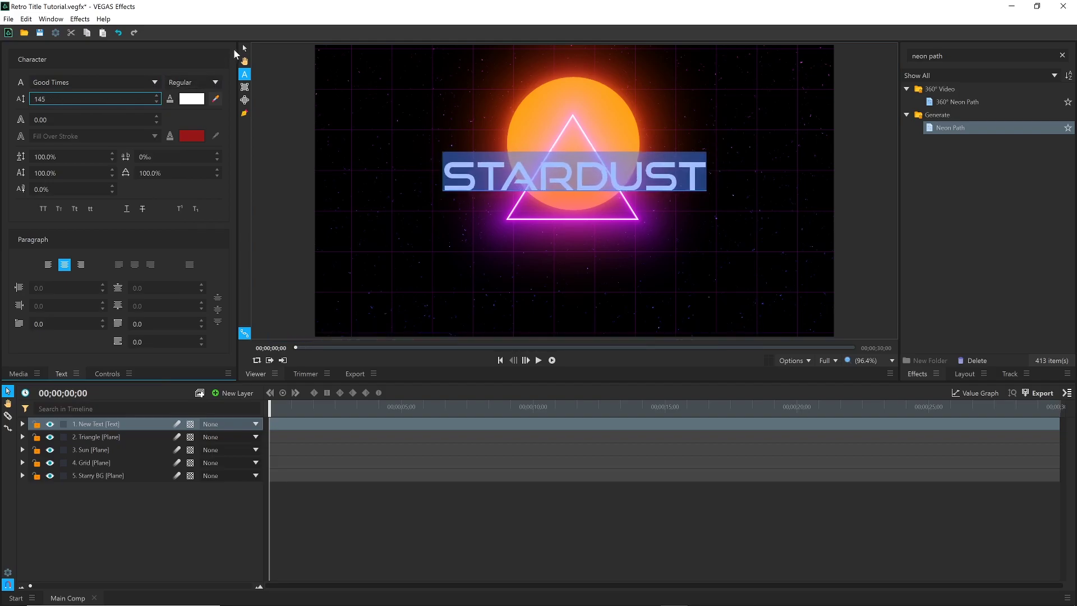
{"action": "left_click", "coordinate": [245, 48]}
{"action": "mouse_move", "coordinate": [583, 168]}
{"action": "left_mouse_down"}
{"action": "mouse_move", "coordinate": [578, 188]}
{"action": "mouse_move", "coordinate": [579, 177]}
{"action": "left_mouse_up"}
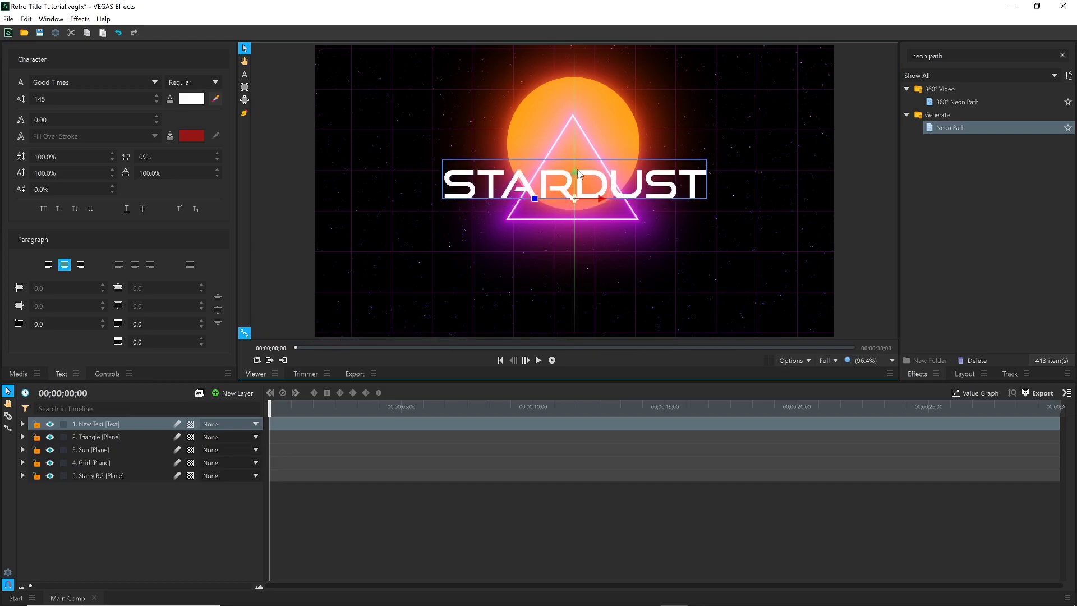
Copy the Color Gradient effect from the starry background and paste it onto STARDUST
{"action": "left_click", "coordinate": [117, 476]}
{"action": "left_click", "coordinate": [96, 375]}
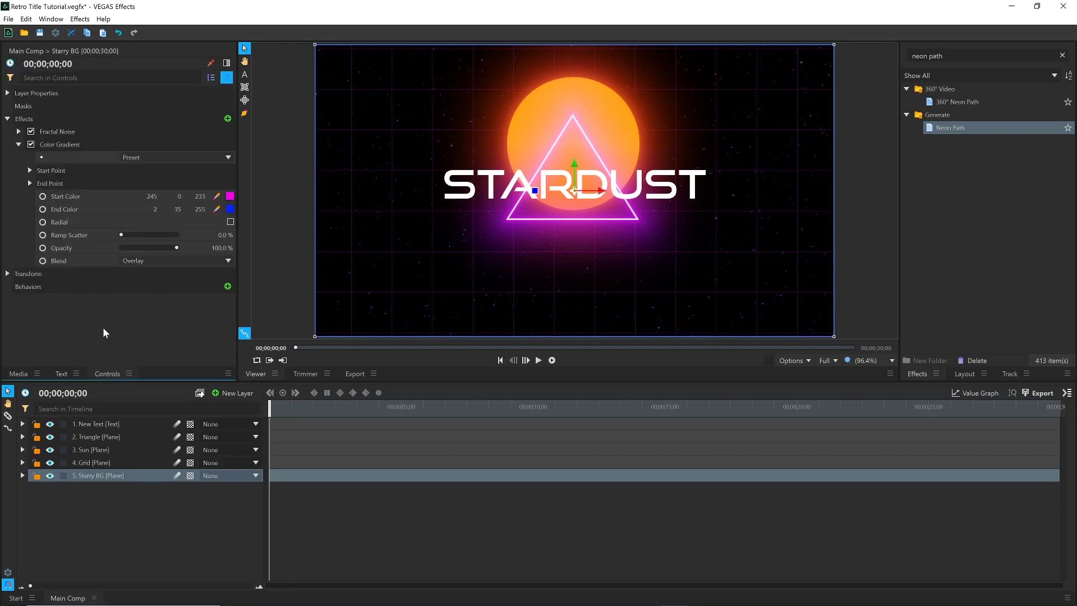
{"action": "right_click", "coordinate": [94, 145]}
{"action": "left_click", "coordinate": [108, 163]}
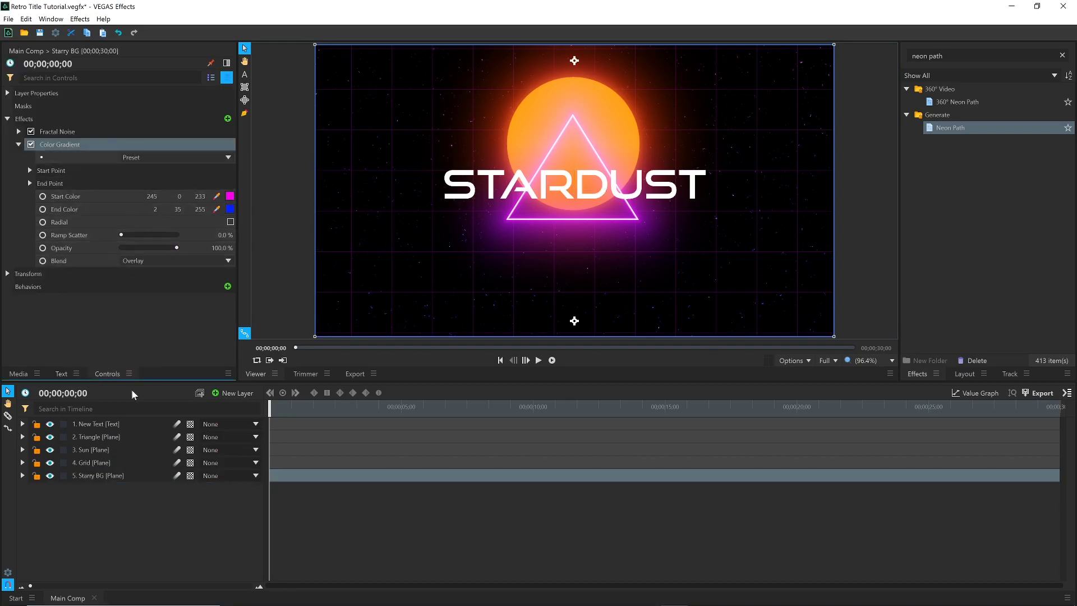
{"action": "left_click", "coordinate": [130, 421]}
{"action": "right_click", "coordinate": [156, 423]}
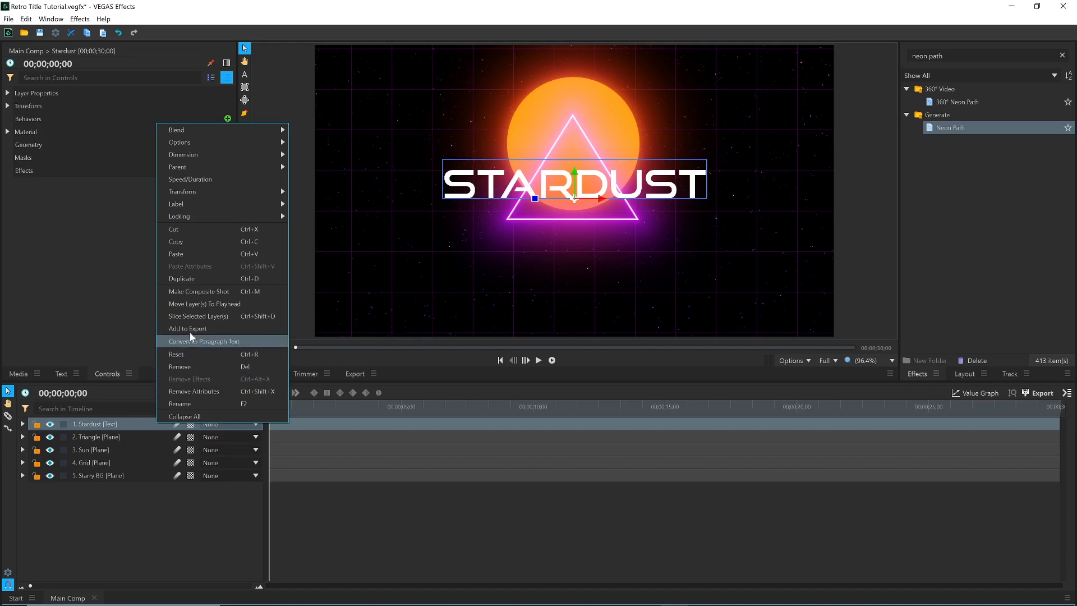
{"action": "left_click", "coordinate": [196, 258]}
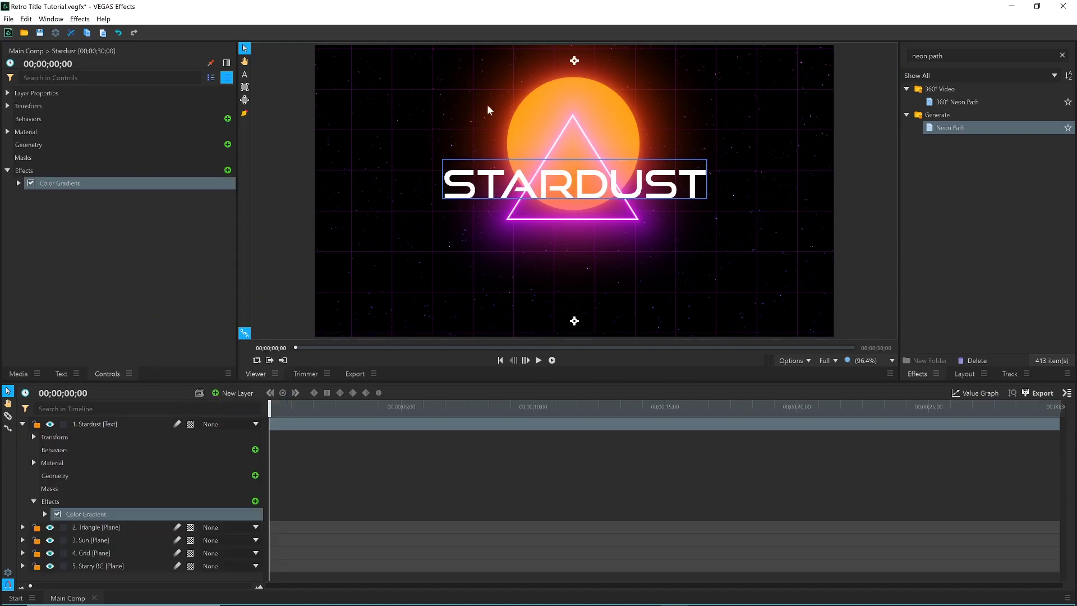
Move the gradient's start and end points onto the title and set its blend to None
{"action": "left_click_drag", "start_coordinate": [575, 62], "coordinate": [576, 165]}
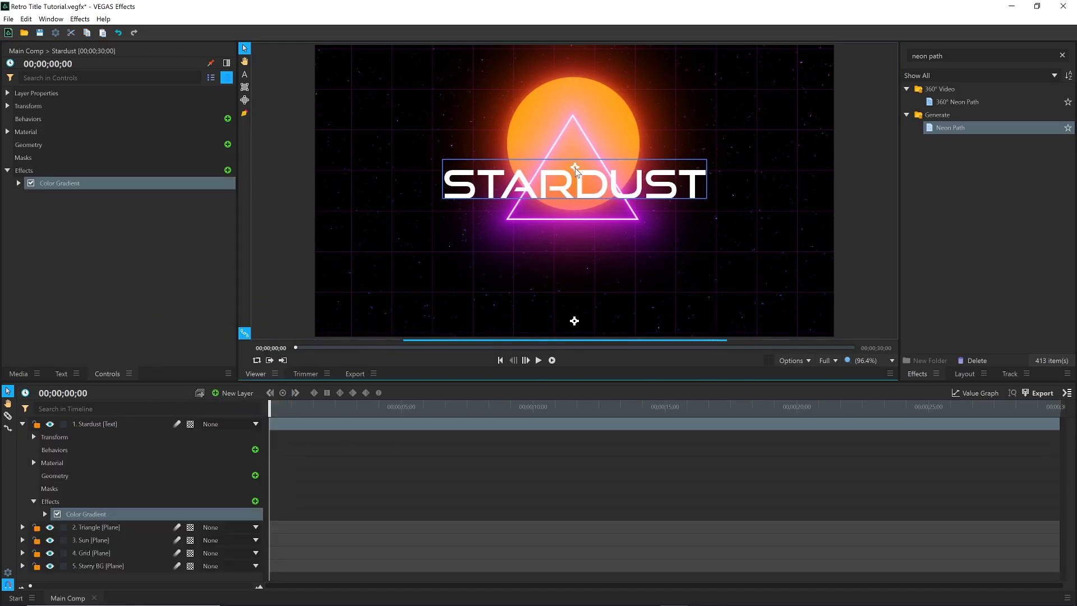
{"action": "left_click_drag", "start_coordinate": [574, 321], "coordinate": [575, 239]}
{"action": "left_click", "coordinate": [19, 183]}
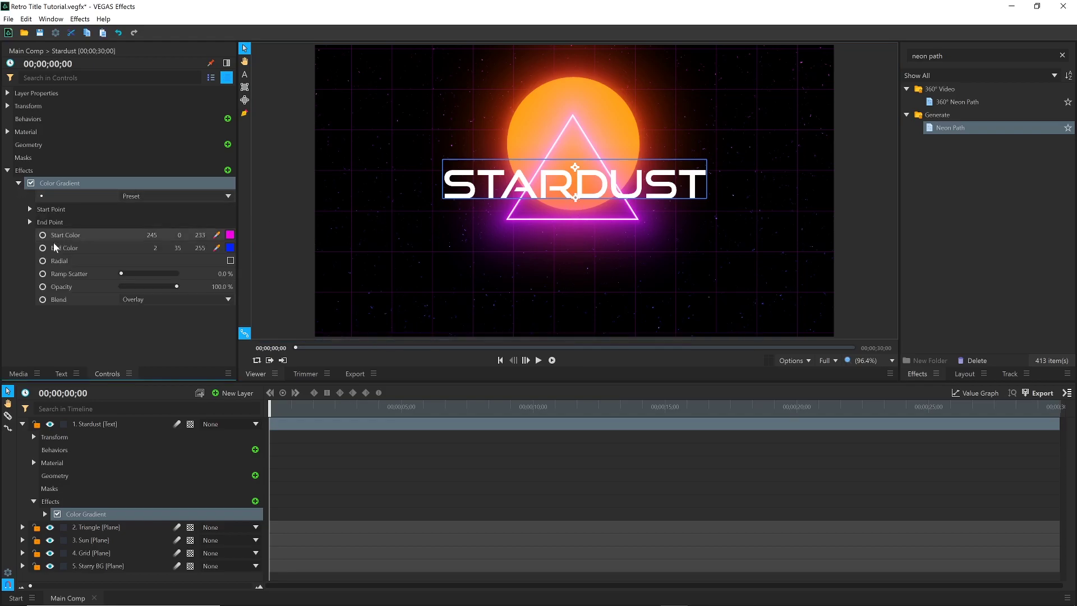
{"action": "left_click", "coordinate": [159, 299]}
{"action": "left_click", "coordinate": [168, 316]}
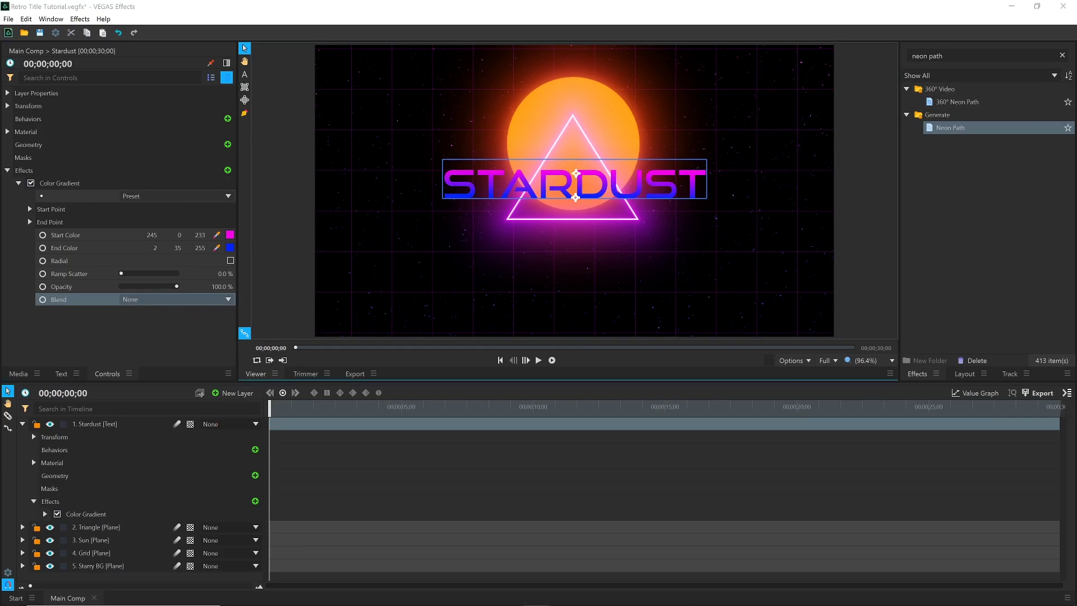
Apply Fractal Noise to STARDUST with the Wood noise type at 94 px scale
{"action": "left_click", "coordinate": [953, 55]}
{"action": "key", "text": "ctrl+a"}
{"action": "type", "text": "fract"}
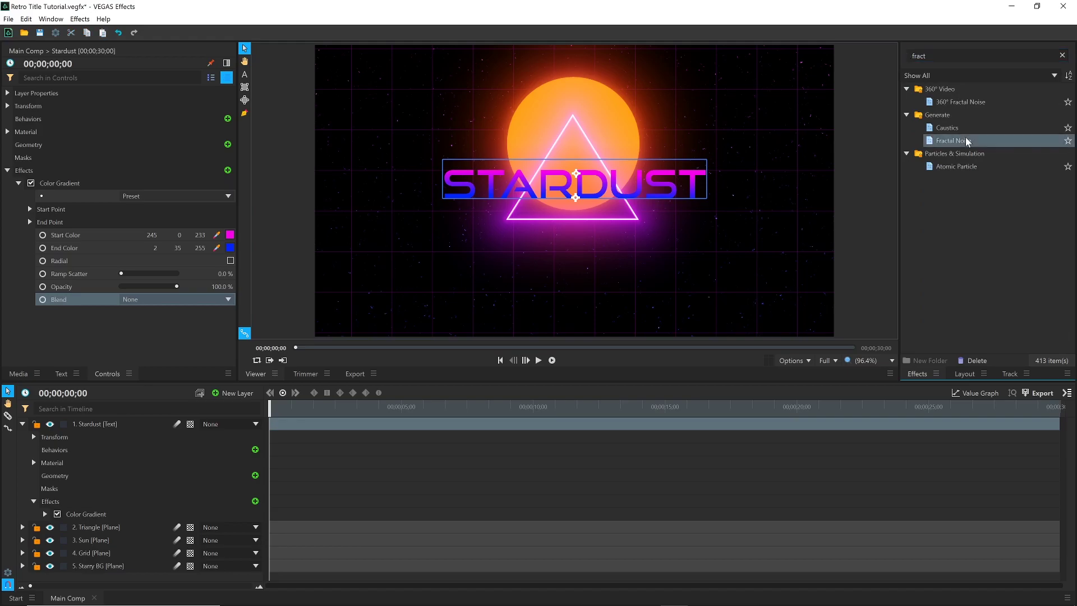
{"action": "left_click_drag", "start_coordinate": [967, 142], "coordinate": [143, 423]}
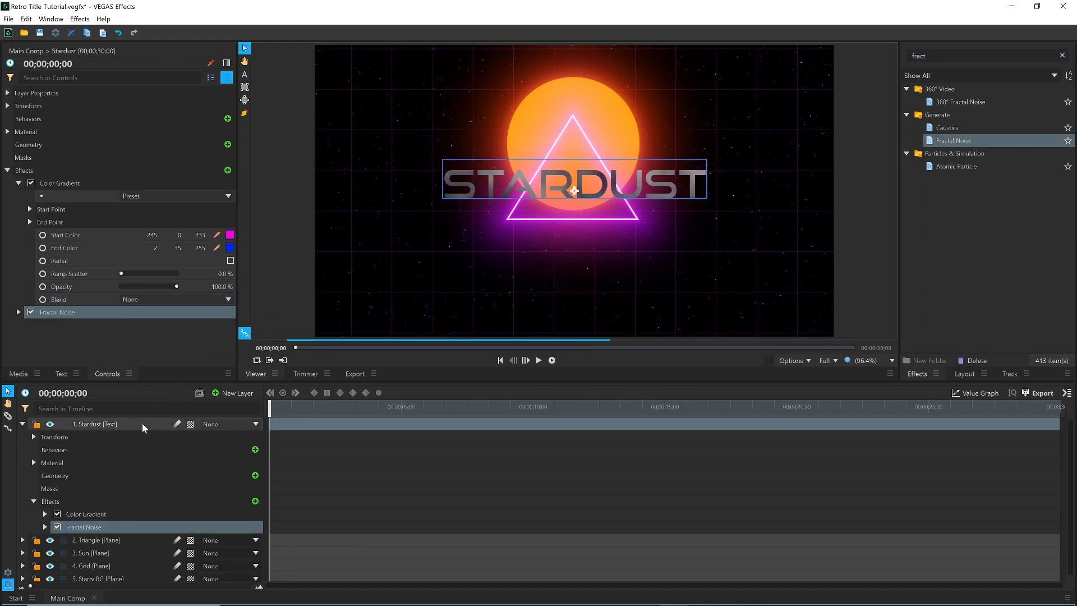
{"action": "left_click", "coordinate": [19, 183]}
{"action": "left_click", "coordinate": [19, 196]}
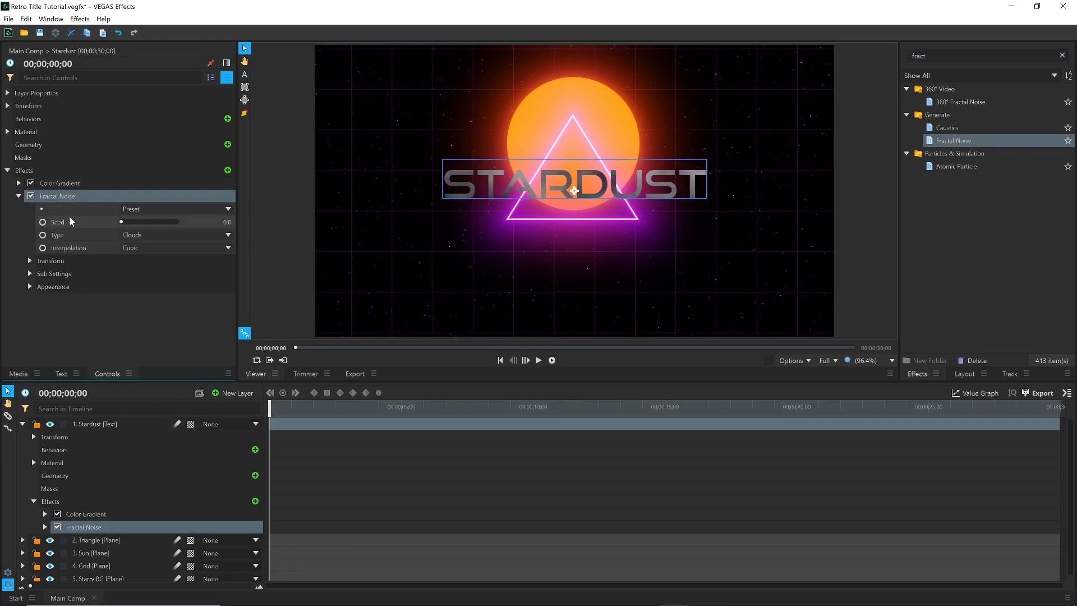
{"action": "left_click", "coordinate": [208, 235]}
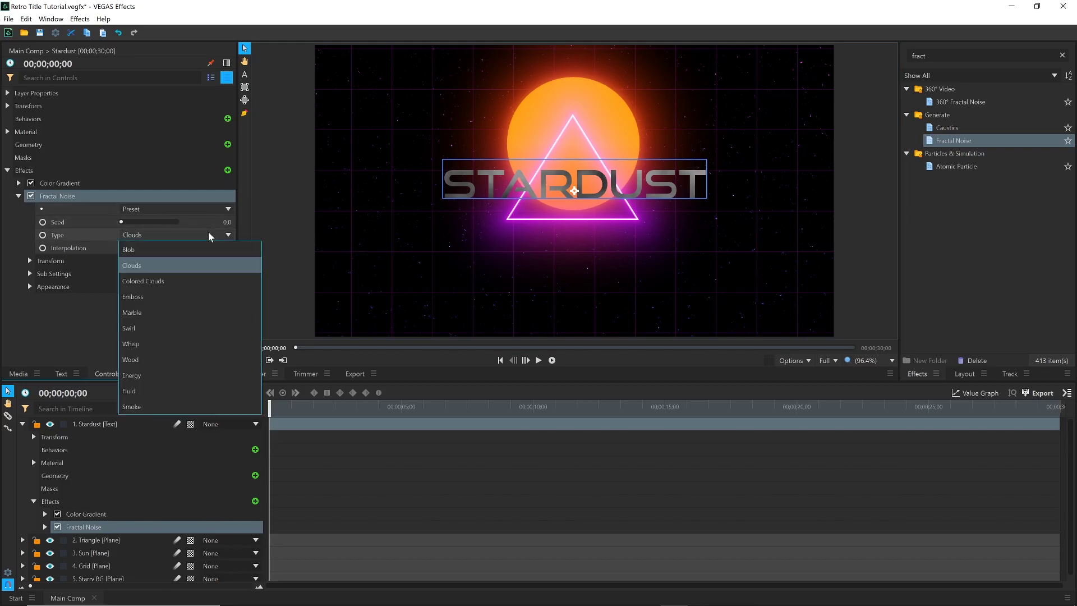
{"action": "left_click", "coordinate": [205, 356]}
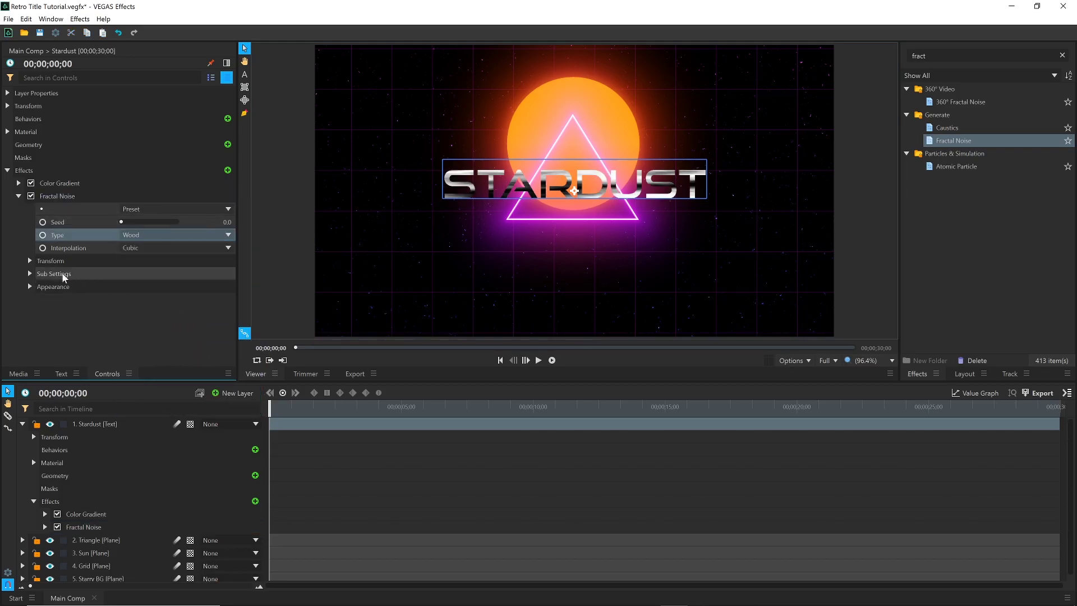
{"action": "left_click", "coordinate": [30, 260]}
{"action": "left_click_drag", "start_coordinate": [180, 315], "coordinate": [131, 315]}
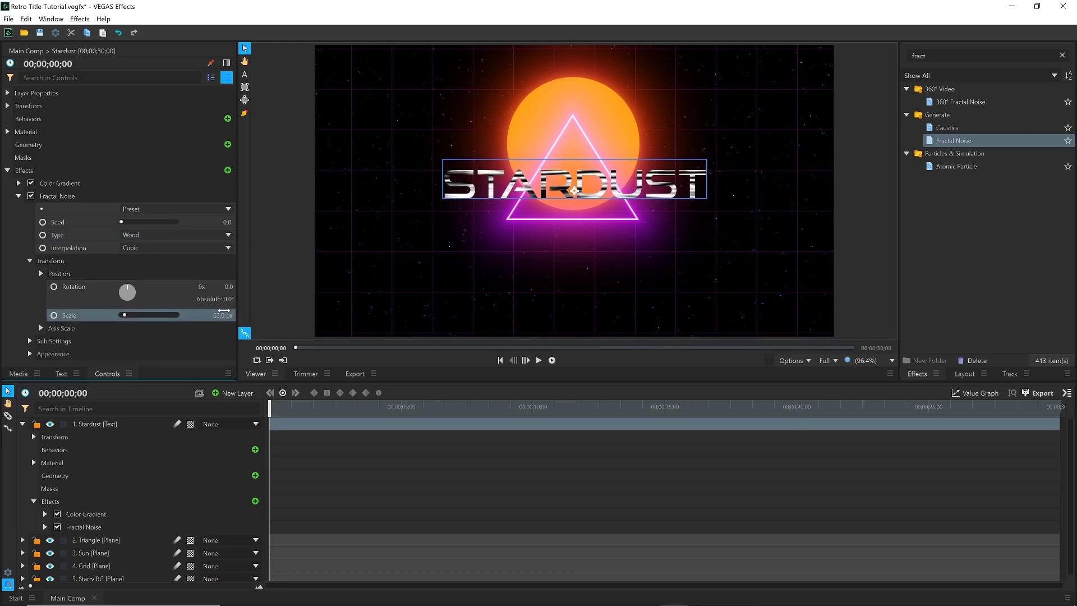
{"action": "left_click", "coordinate": [30, 261]}
Blend the Fractal Noise in Overlay mode and raise its offset to 0.48
{"action": "left_click", "coordinate": [30, 286]}
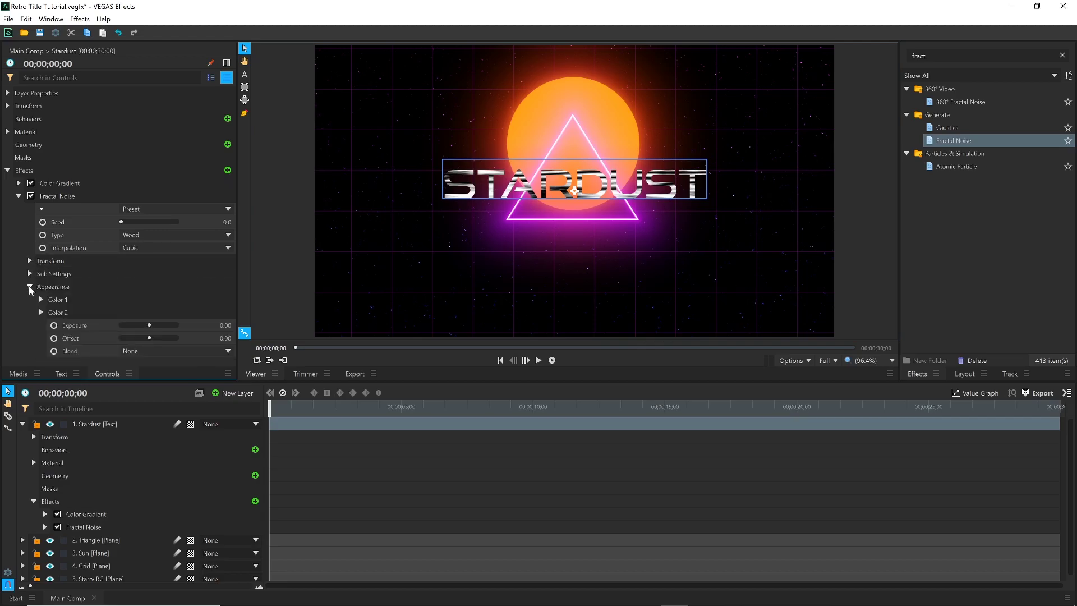
{"action": "left_click", "coordinate": [150, 350]}
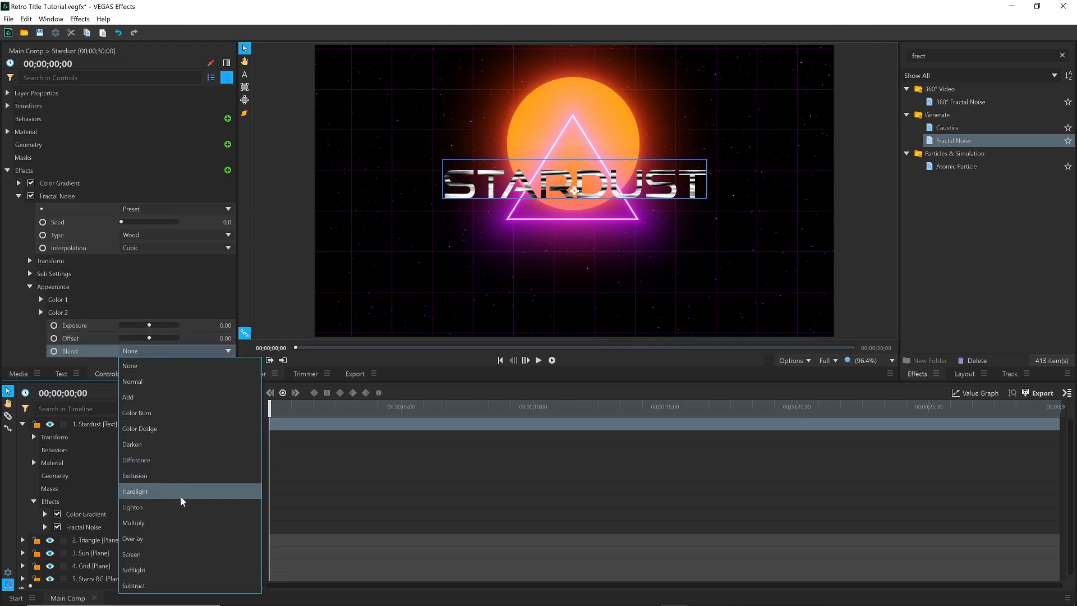
{"action": "left_click", "coordinate": [180, 536]}
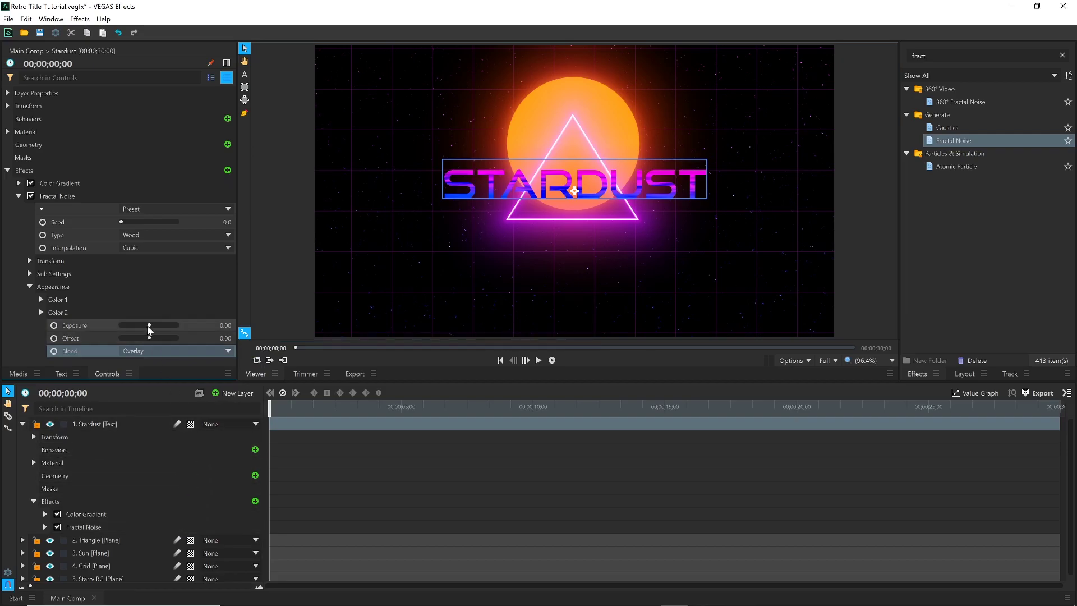
{"action": "left_click_drag", "start_coordinate": [147, 336], "coordinate": [154, 336]}
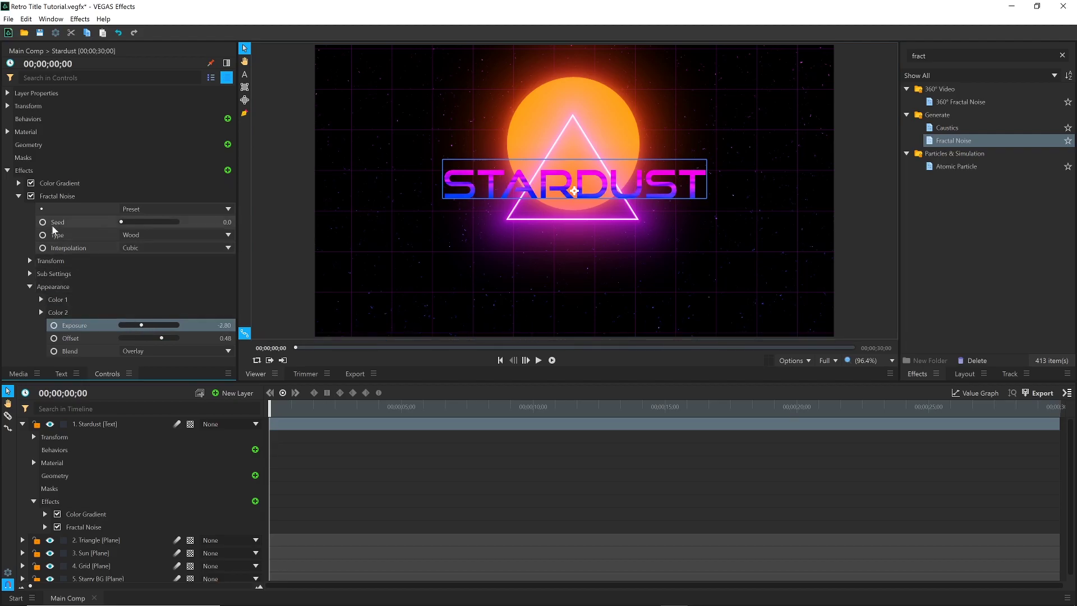
{"action": "left_click", "coordinate": [18, 196]}
{"action": "left_click", "coordinate": [48, 271]}
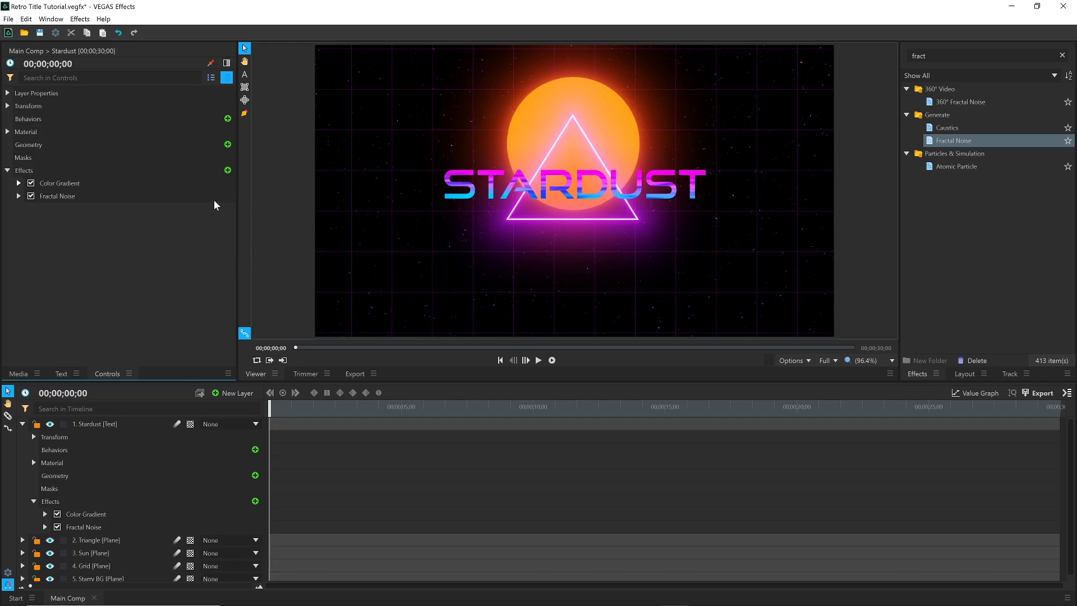
Add a white Outer Glow to STARDUST at opacity 1.00 with a thin size
{"action": "left_click", "coordinate": [228, 170]}
{"action": "type", "text": "outer glow"}
{"action": "key", "text": "Return"}
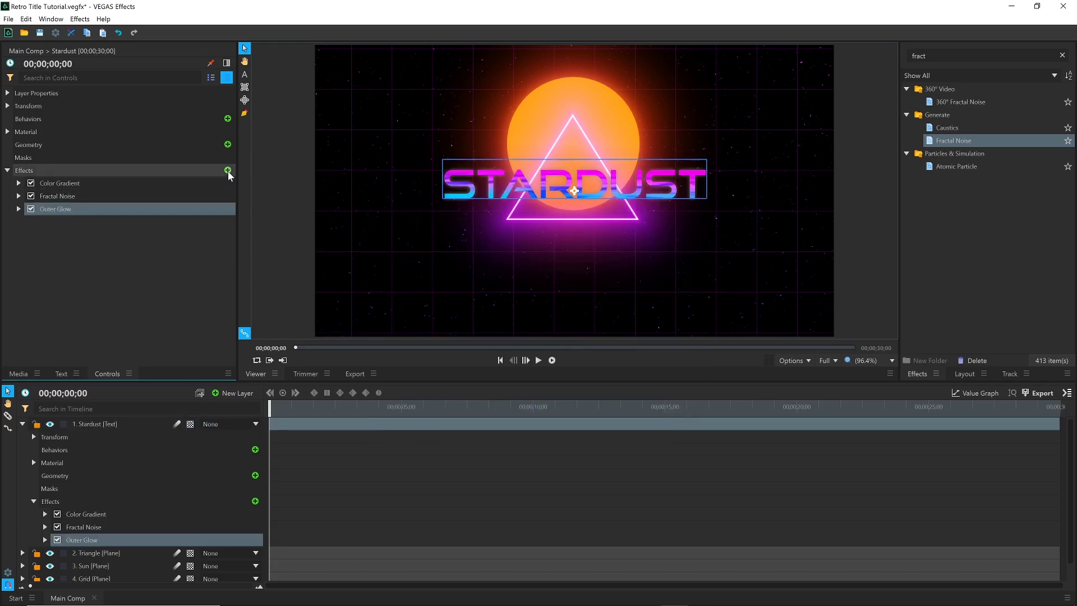
{"action": "left_click", "coordinate": [18, 208]}
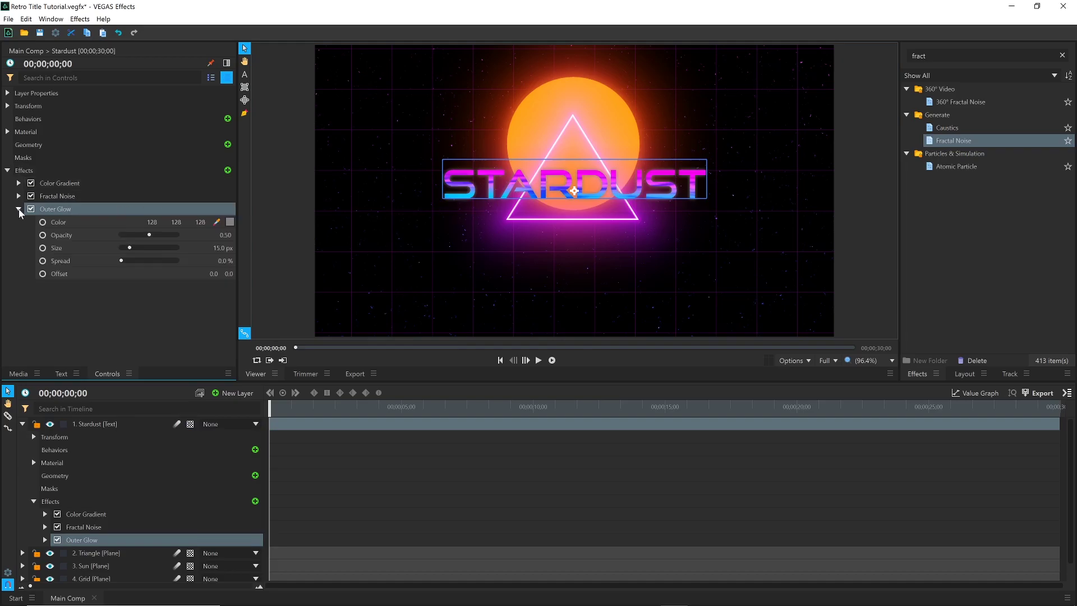
{"action": "left_click", "coordinate": [230, 223]}
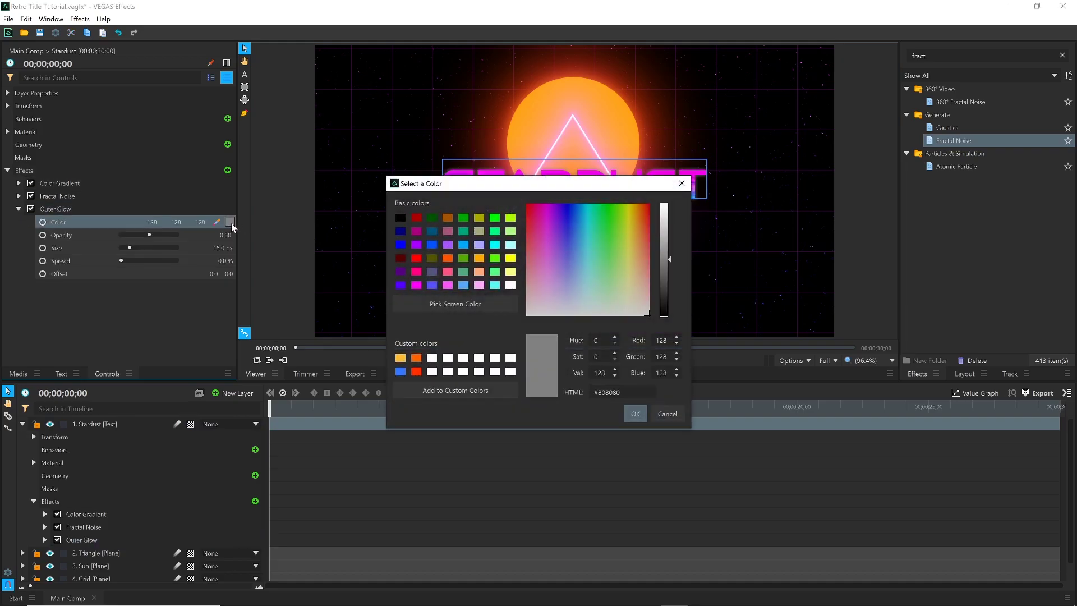
{"action": "left_click_drag", "start_coordinate": [662, 233], "coordinate": [666, 188]}
{"action": "key", "text": "Return"}
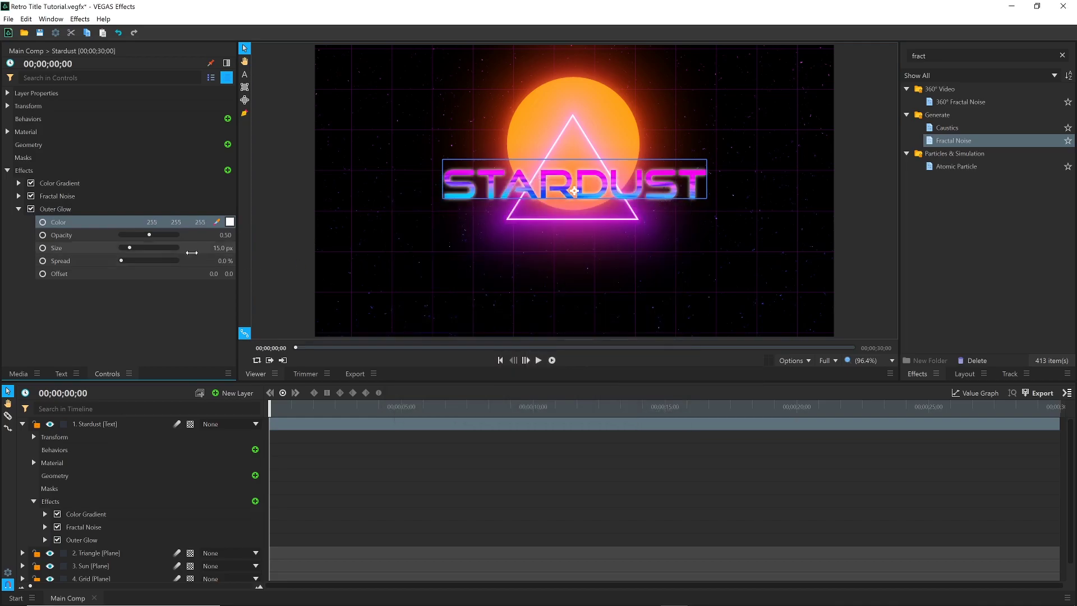
{"action": "left_click_drag", "start_coordinate": [149, 235], "coordinate": [216, 266]}
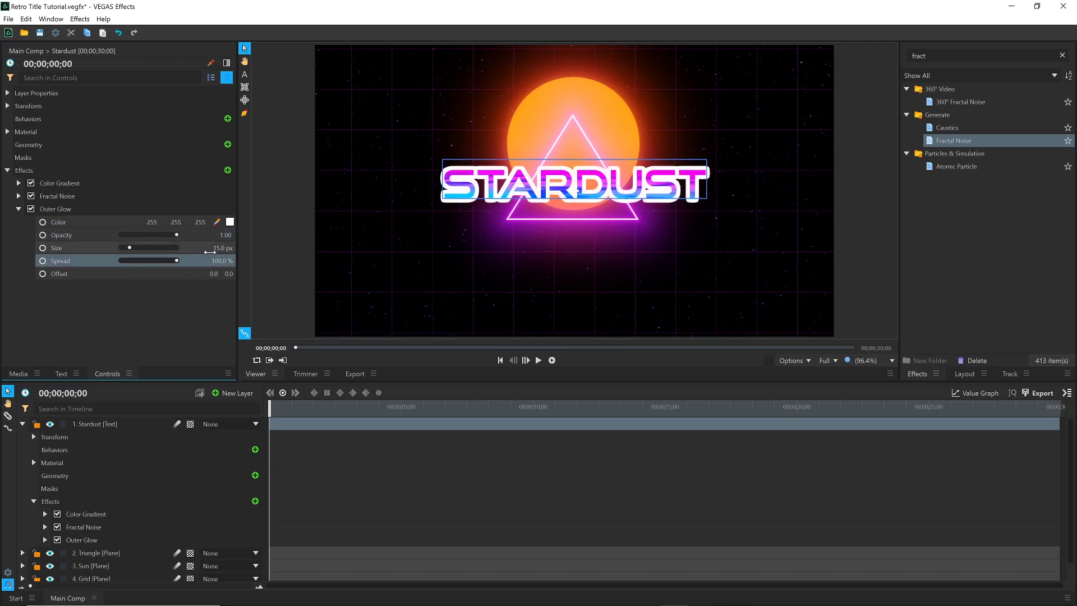
{"action": "key", "text": "ctrl+z"}
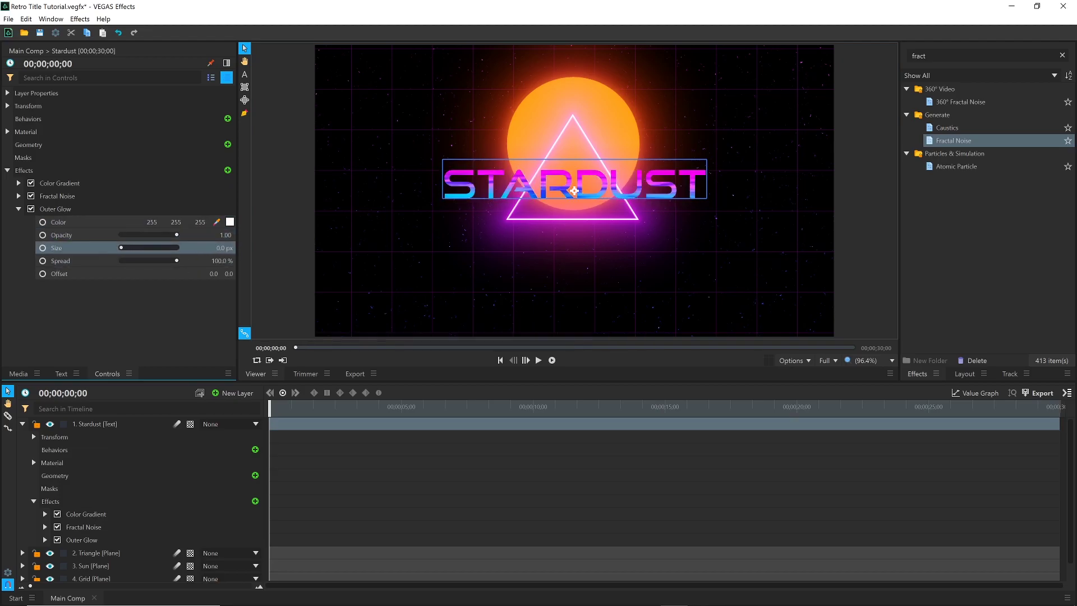
{"action": "key", "text": "ctrl+z"}
{"action": "key", "text": "ctrl+z"}
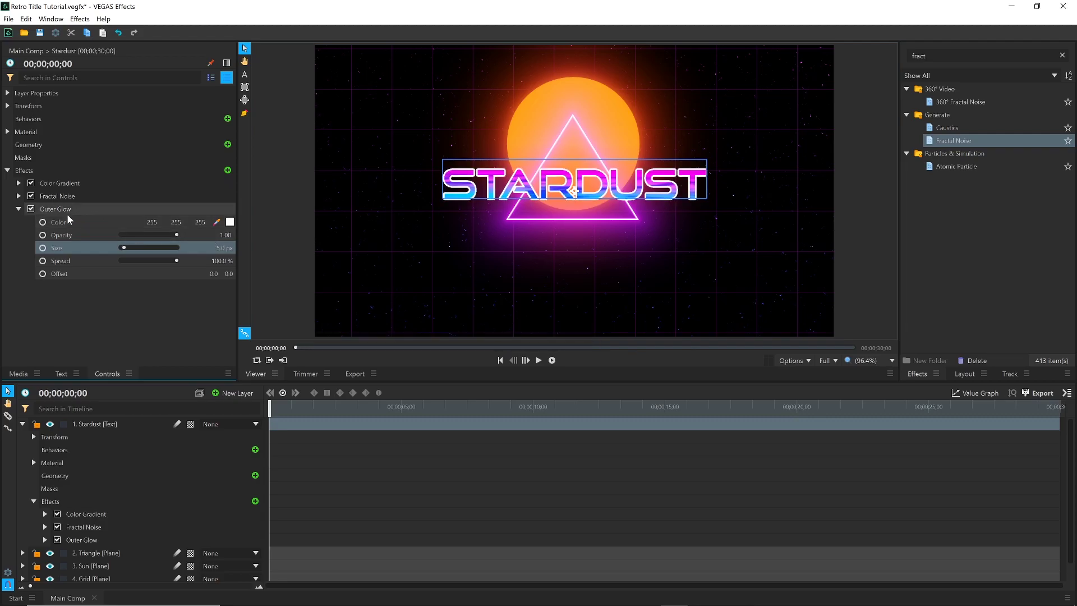
Duplicate the glow and make the copy pink with 0% spread, 47 px size and 0.27 opacity
{"action": "right_click", "coordinate": [67, 210]}
{"action": "left_click", "coordinate": [84, 255]}
{"action": "left_click", "coordinate": [19, 209]}
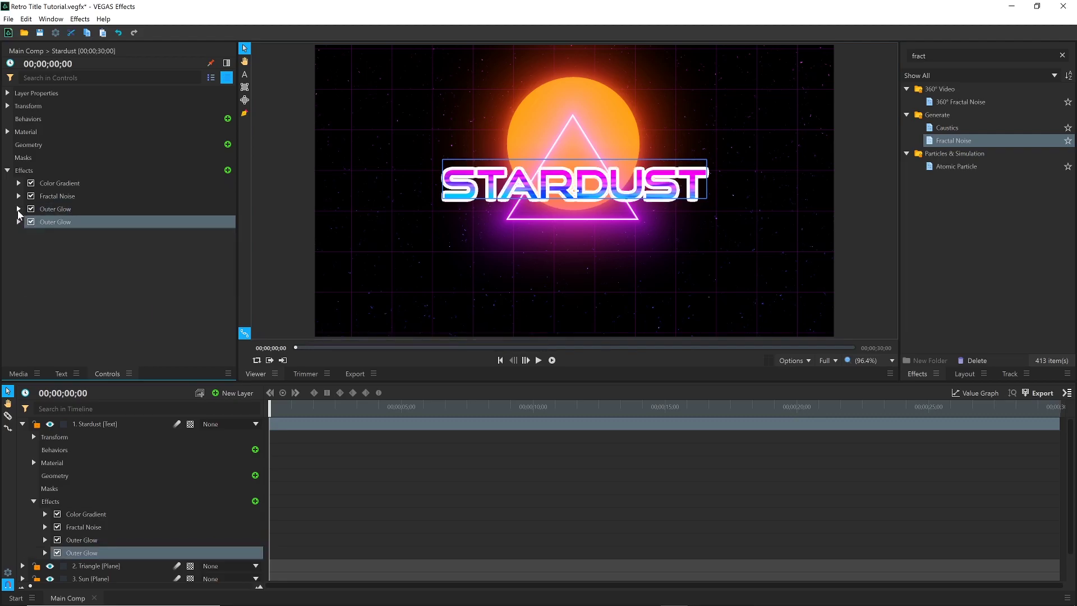
{"action": "left_click", "coordinate": [19, 222]}
{"action": "left_click_drag", "start_coordinate": [147, 273], "coordinate": [134, 248]}
{"action": "left_click", "coordinate": [155, 247]}
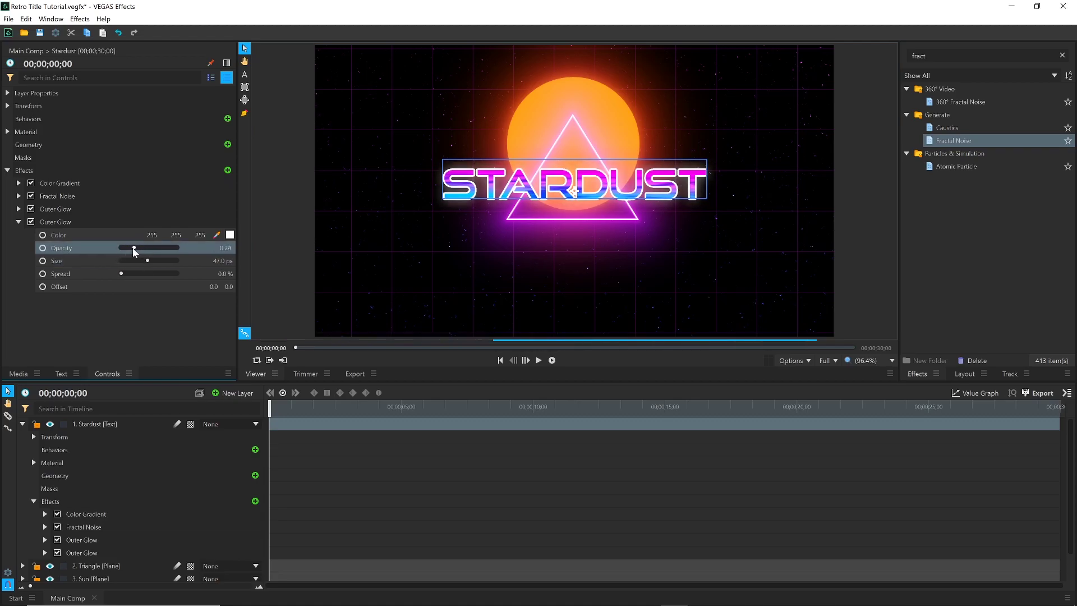
{"action": "left_click", "coordinate": [230, 234]}
{"action": "left_click", "coordinate": [546, 265]}
{"action": "key", "text": "Return"}
{"action": "left_click_drag", "start_coordinate": [143, 245], "coordinate": [145, 245]}
{"action": "left_click", "coordinate": [166, 307]}
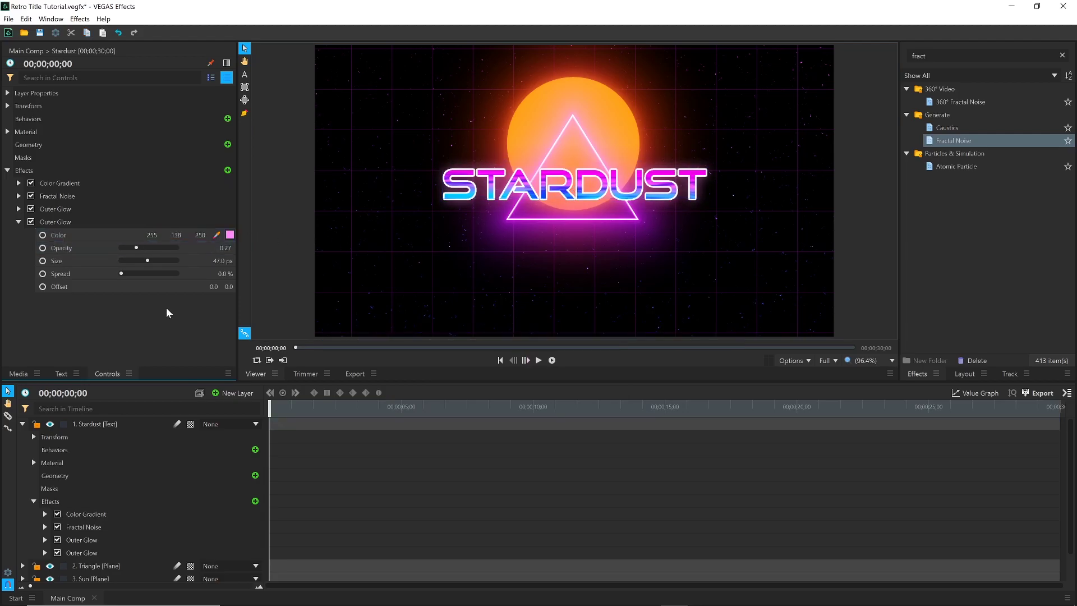
{"action": "left_click", "coordinate": [22, 423]}
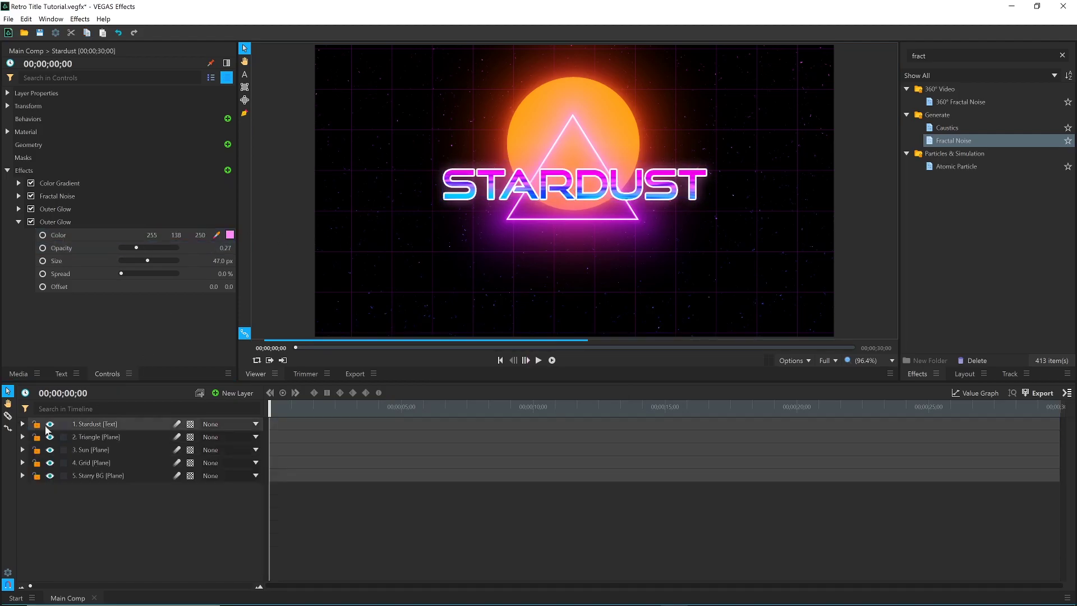
Add a 'MAGIX PRESENTS' text layer and position it near STARDUST
{"action": "left_click", "coordinate": [234, 395]}
{"action": "left_click", "coordinate": [240, 420]}
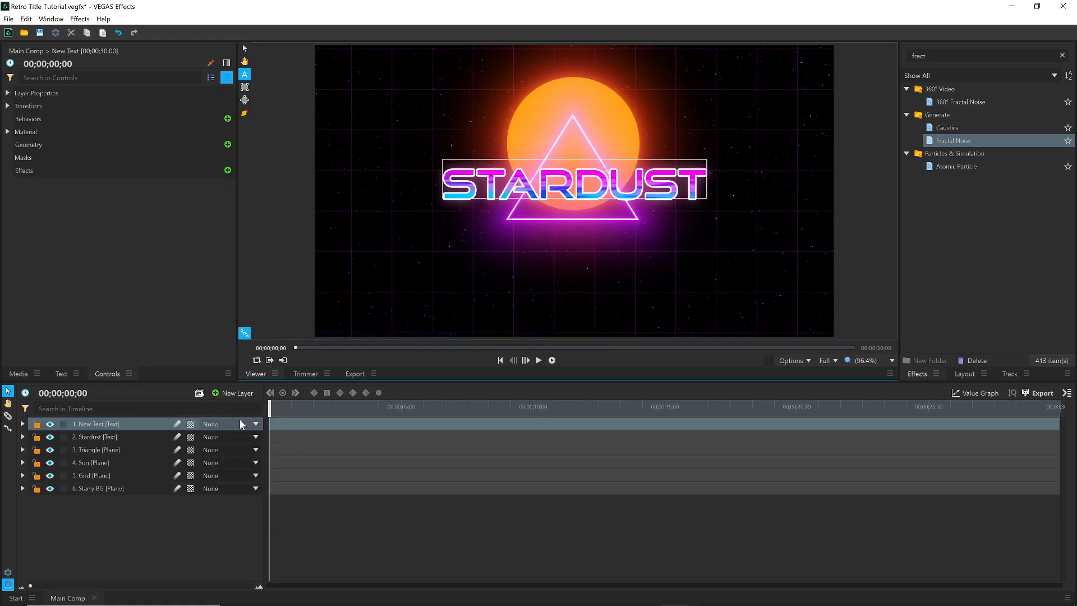
{"action": "type", "text": "MAGIX PRESENTS"}
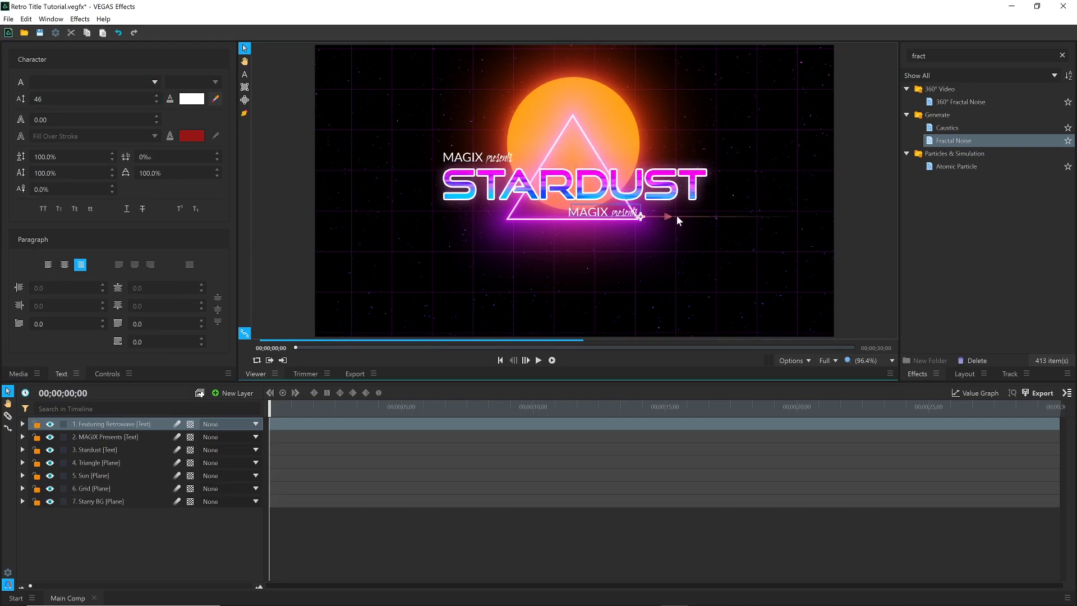
{"action": "left_click_drag", "start_coordinate": [676, 216], "coordinate": [736, 220]}
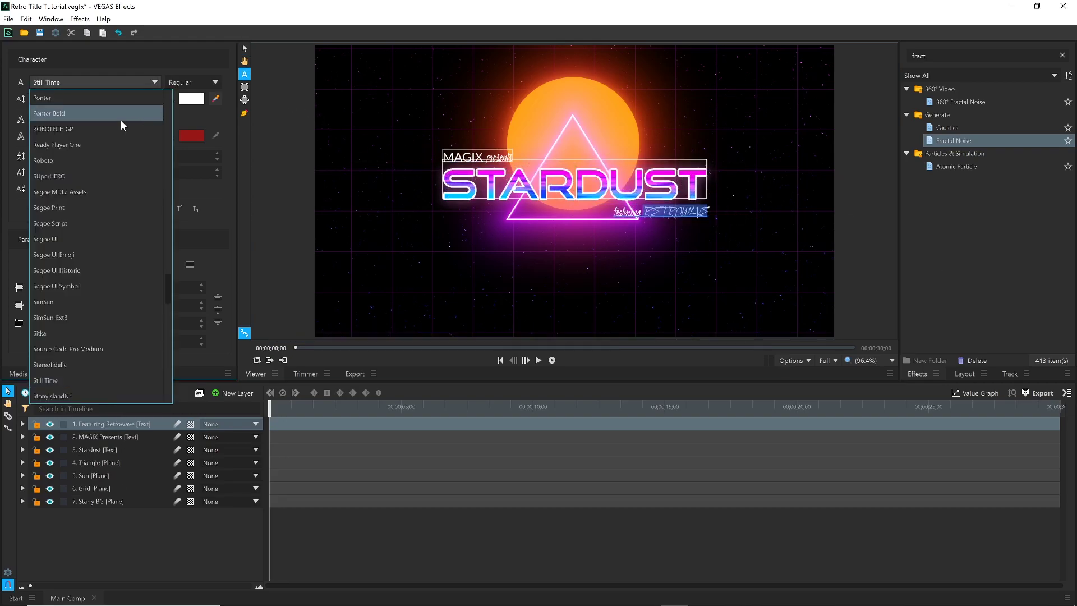
Set the featuring RETROWAVE subtitle's font to Good Times
{"action": "scroll", "coordinate": [112, 301], "scroll_direction": "down", "scroll_amount": 15}
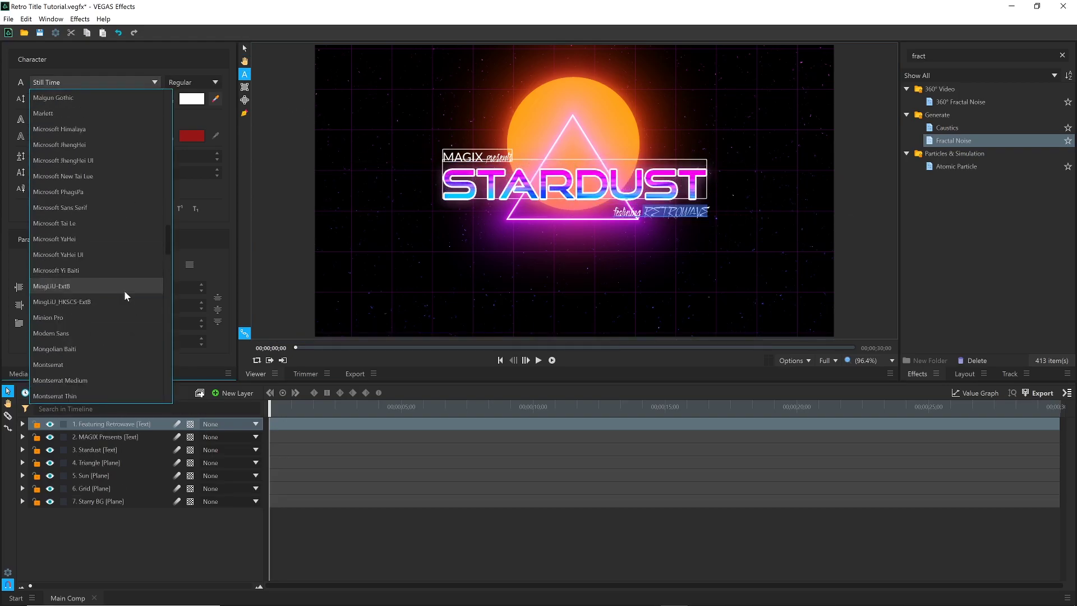
{"action": "scroll", "coordinate": [119, 282], "scroll_direction": "up", "scroll_amount": 5}
{"action": "left_click", "coordinate": [116, 270]}
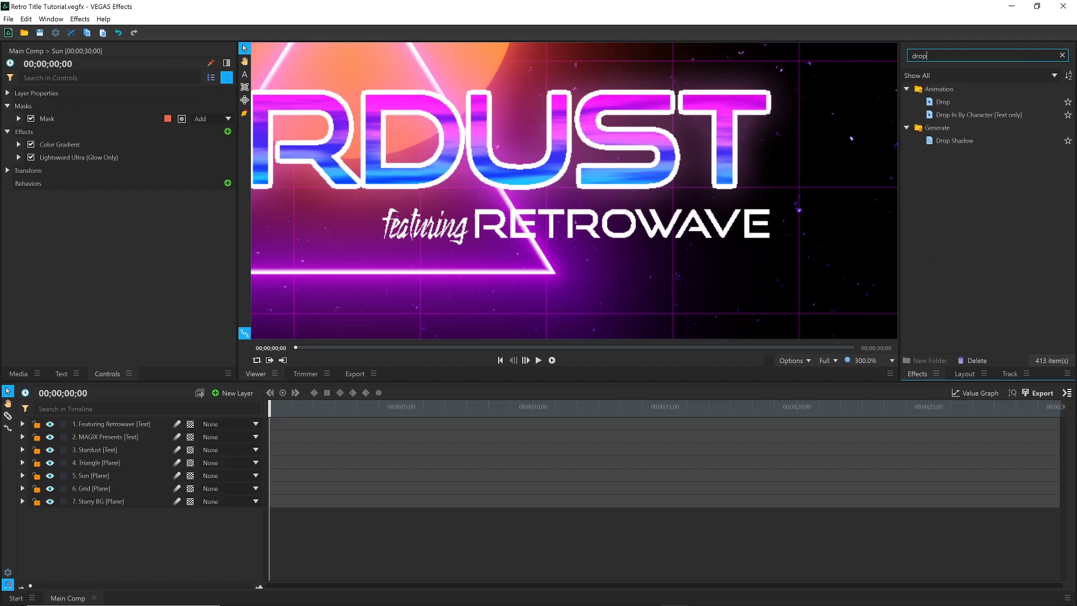
Add a magenta Drop Shadow at opacity 1.00 to the featuring RETROWAVE text
{"action": "type", "text": "sha"}
{"action": "left_click_drag", "start_coordinate": [970, 101], "coordinate": [648, 234]}
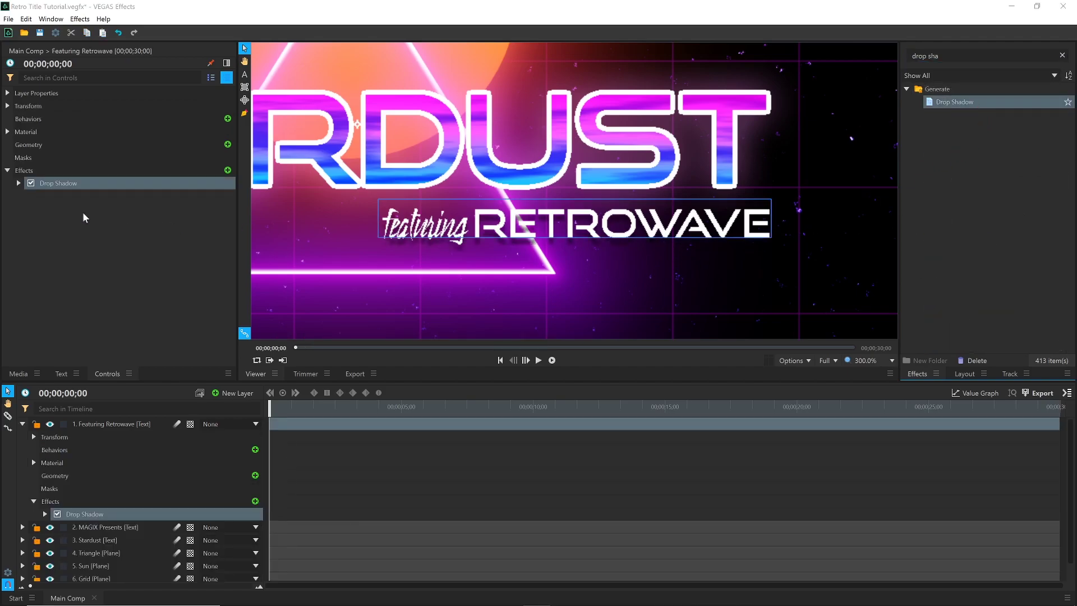
{"action": "left_click", "coordinate": [19, 184]}
{"action": "left_click_drag", "start_coordinate": [128, 224], "coordinate": [130, 221]}
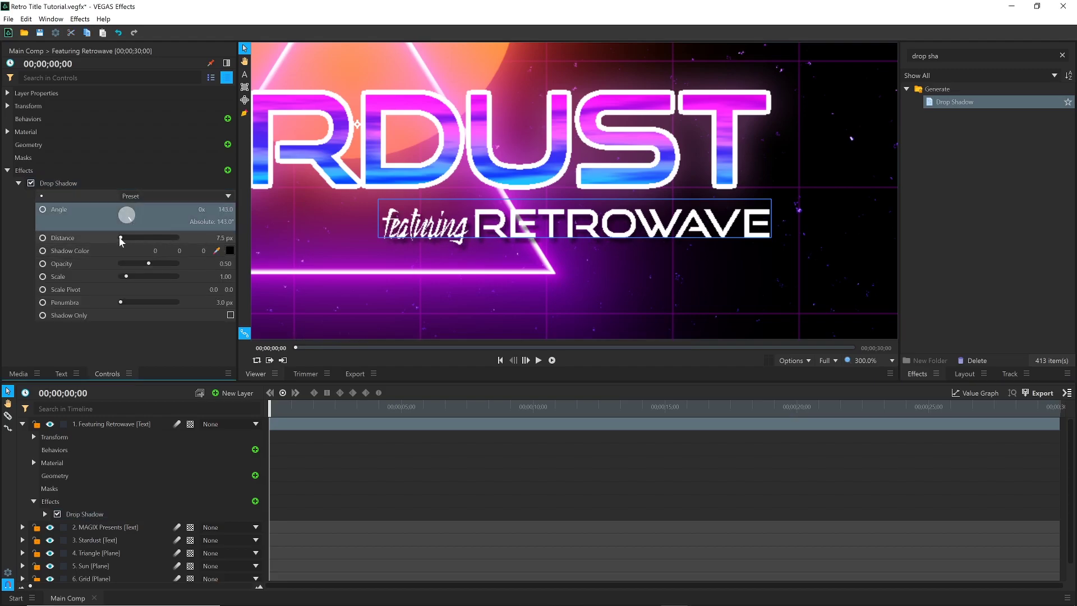
{"action": "left_click_drag", "start_coordinate": [149, 263], "coordinate": [177, 263]}
{"action": "left_click", "coordinate": [230, 250]}
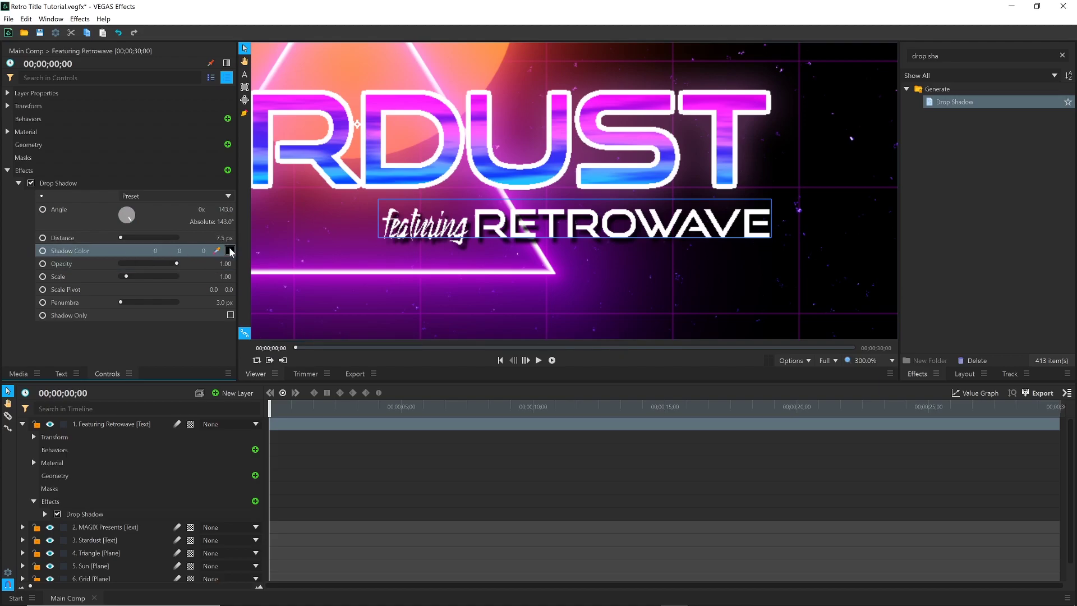
{"action": "left_click", "coordinate": [557, 206]}
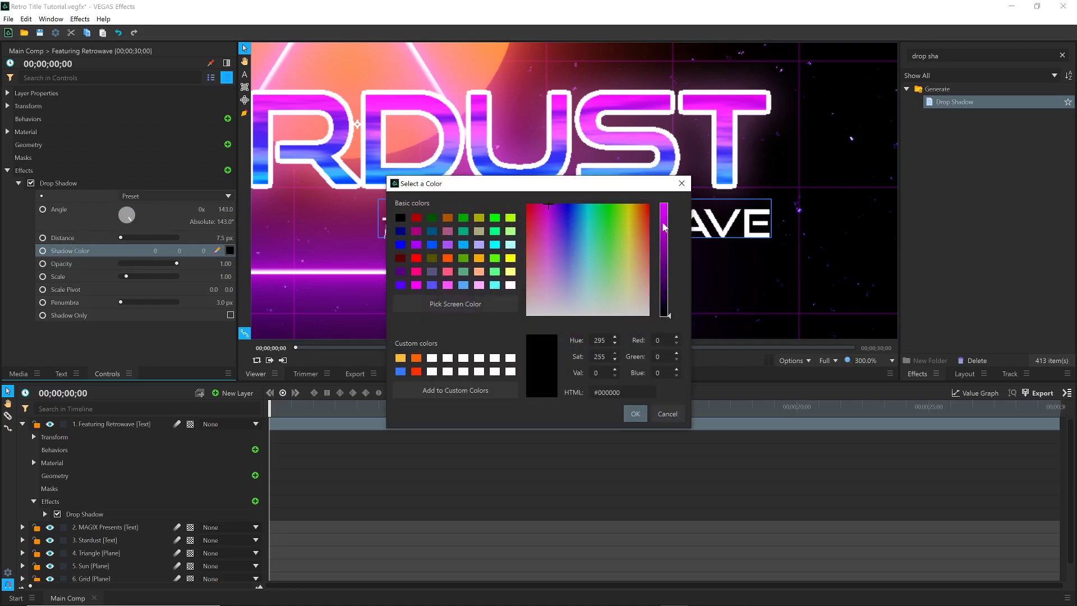
{"action": "left_click_drag", "start_coordinate": [664, 226], "coordinate": [664, 206]}
{"action": "left_click", "coordinate": [635, 413]}
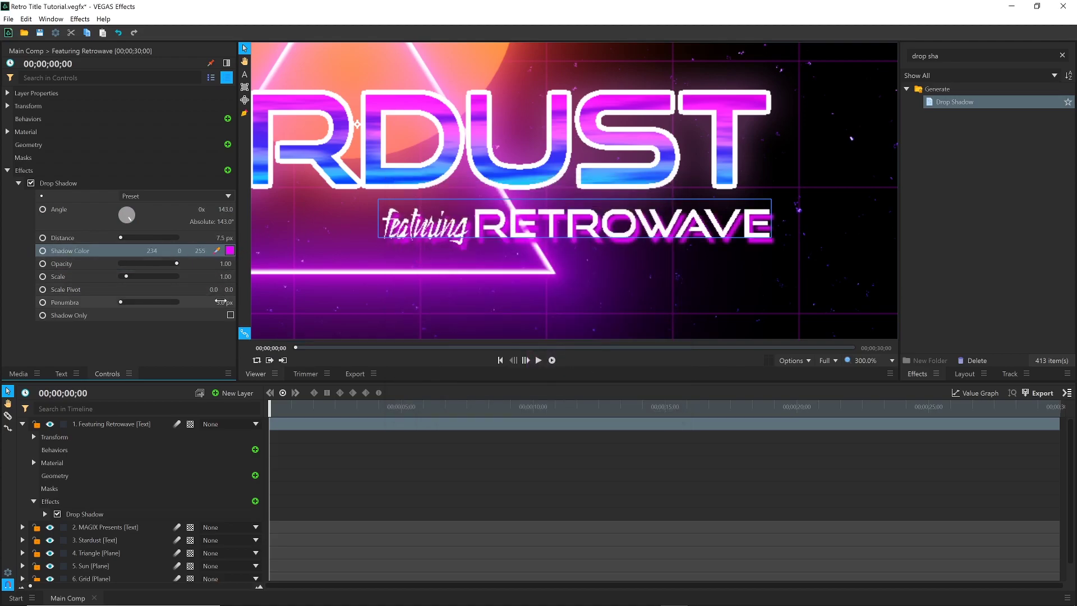
Set shadow penumbra to 1 px and distance 5 px, then import coconut-tree-311631_1280.png
{"action": "left_click_drag", "start_coordinate": [223, 303], "coordinate": [202, 303]}
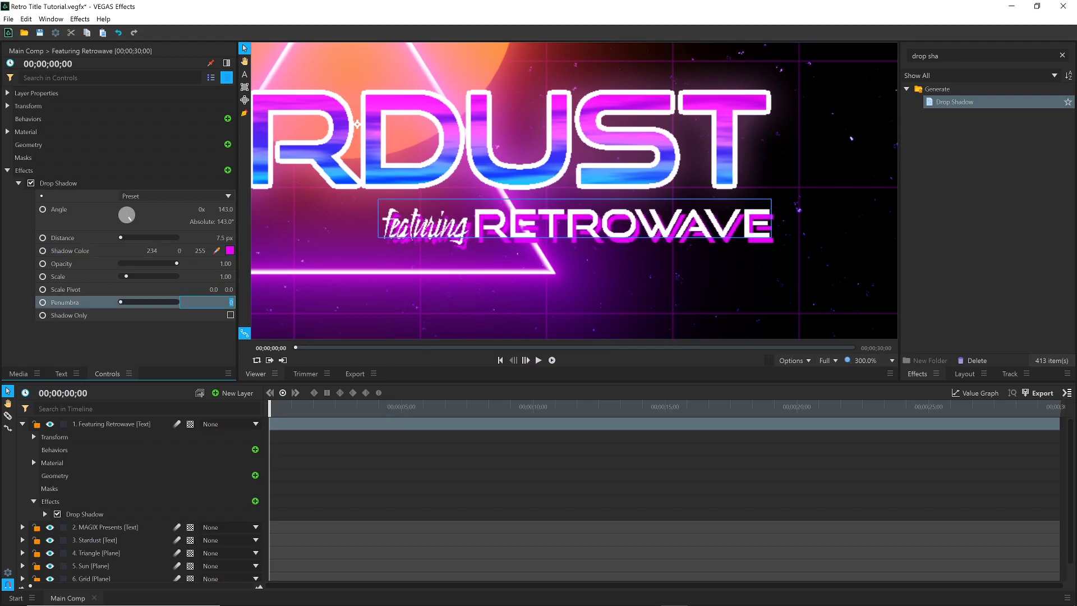
{"action": "type", "text": "1"}
{"action": "key", "text": "Return"}
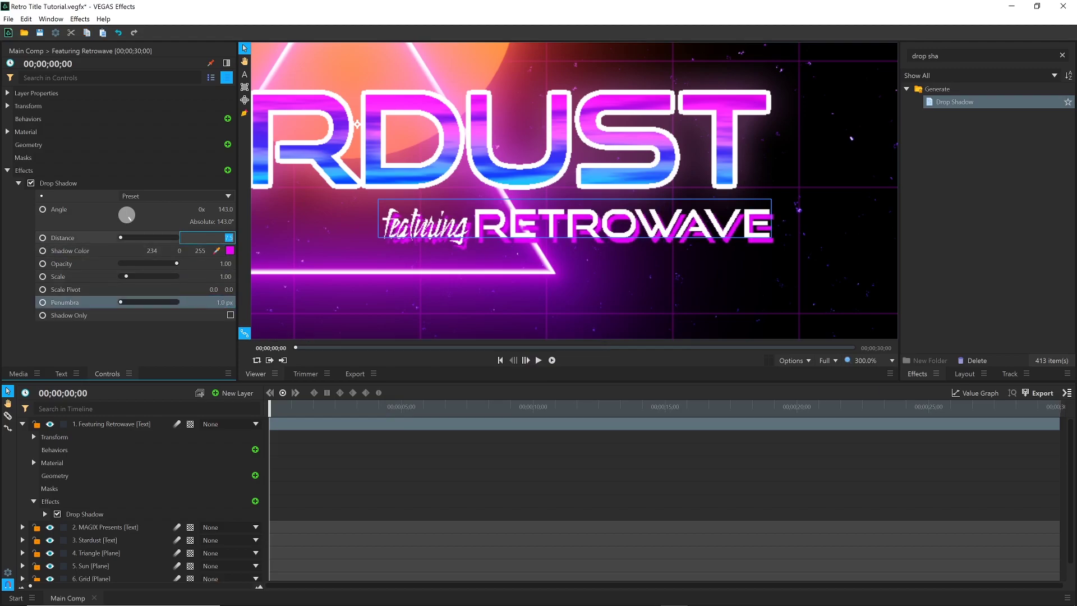
{"action": "key", "text": "Return"}
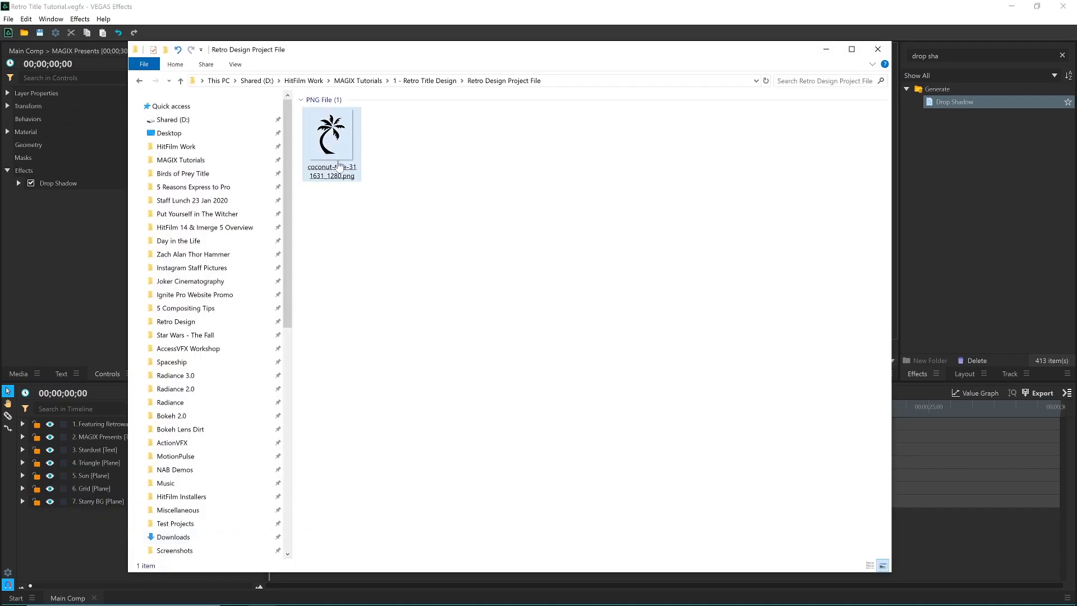
{"action": "left_click_drag", "start_coordinate": [337, 164], "coordinate": [55, 227]}
Insert the coconut-tree image as a layer, scale it to 37% and move it left of the sun
{"action": "left_click", "coordinate": [89, 127]}
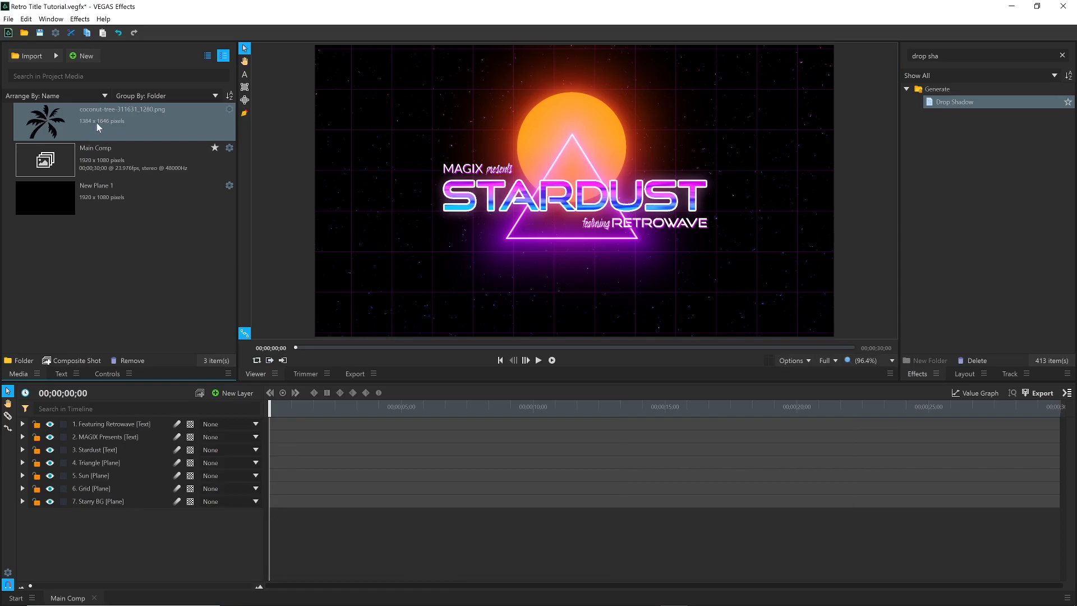
{"action": "left_click_drag", "start_coordinate": [97, 123], "coordinate": [112, 467]}
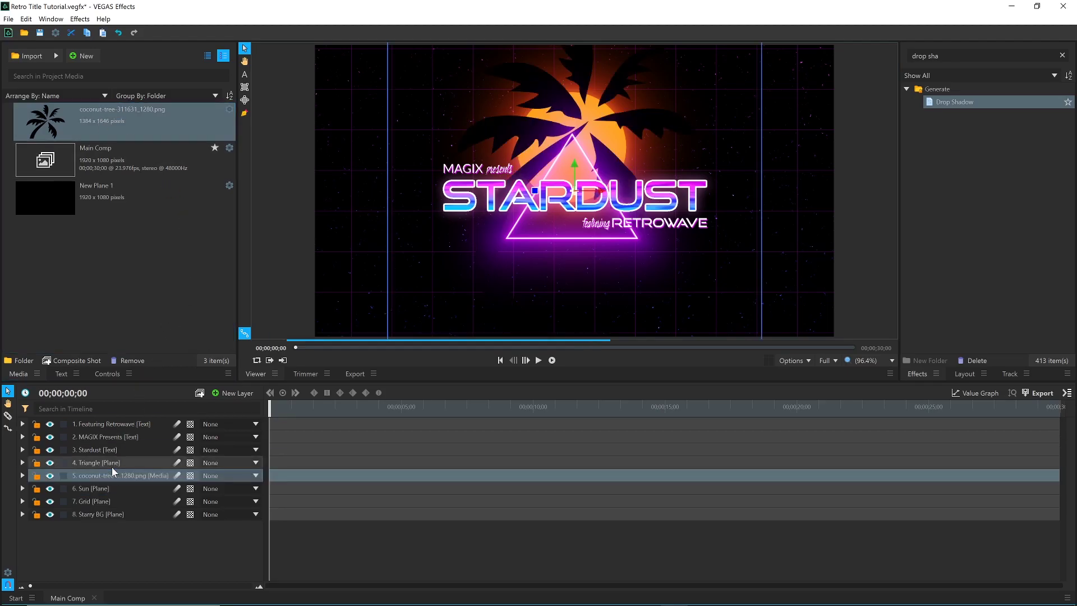
{"action": "left_click", "coordinate": [96, 373]}
{"action": "left_click", "coordinate": [8, 140]}
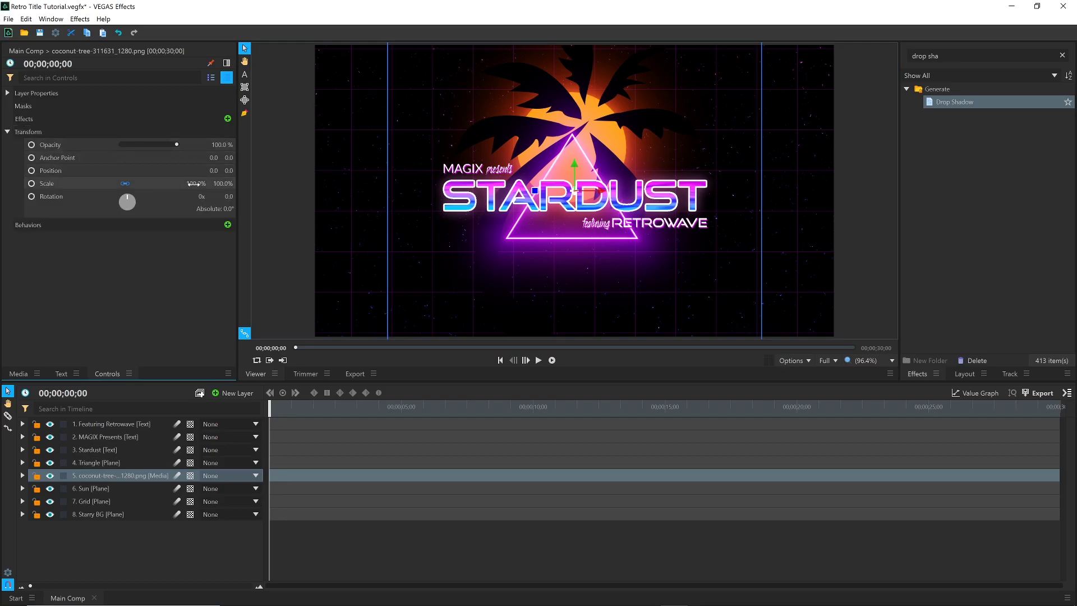
{"action": "left_click_drag", "start_coordinate": [124, 184], "coordinate": [93, 184]}
{"action": "scroll", "coordinate": [574, 191], "scroll_direction": "up", "scroll_amount": 4}
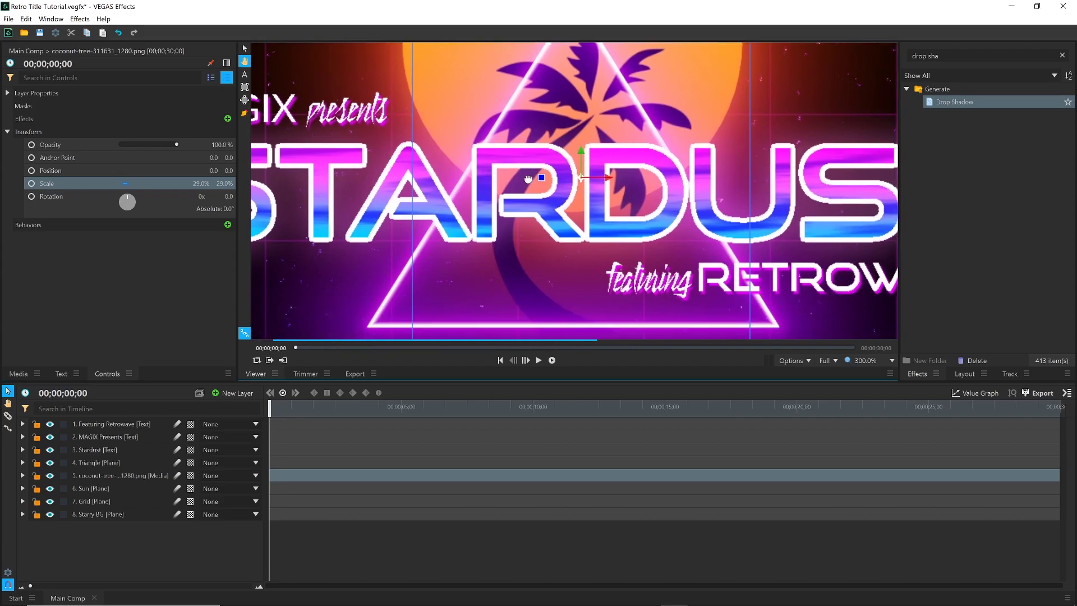
{"action": "left_click_drag", "start_coordinate": [575, 191], "coordinate": [472, 158]}
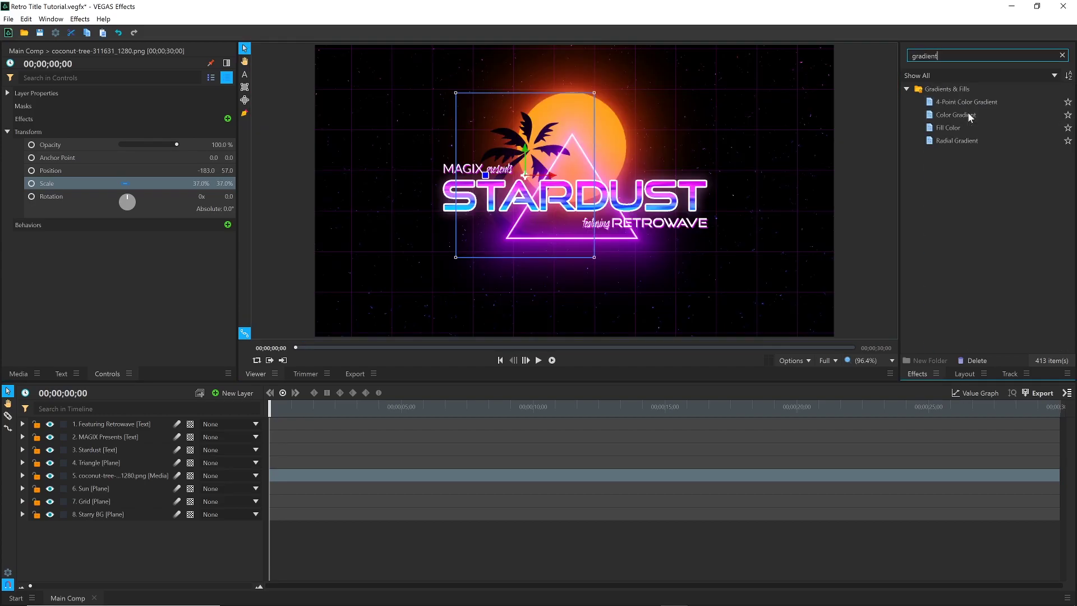
Apply Color Gradient to the palm tree layer and angle the gradient across the tree
{"action": "left_click_drag", "start_coordinate": [968, 115], "coordinate": [732, 125]}
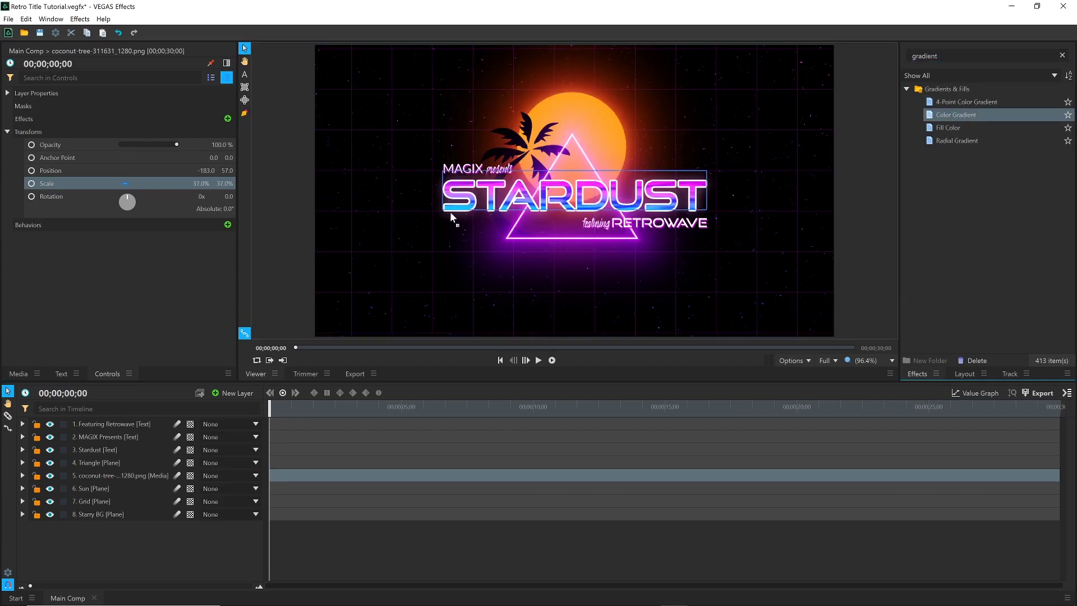
{"action": "left_click_drag", "start_coordinate": [460, 222], "coordinate": [293, 316]}
{"action": "left_click_drag", "start_coordinate": [119, 469], "coordinate": [117, 473]}
{"action": "left_click", "coordinate": [19, 131]}
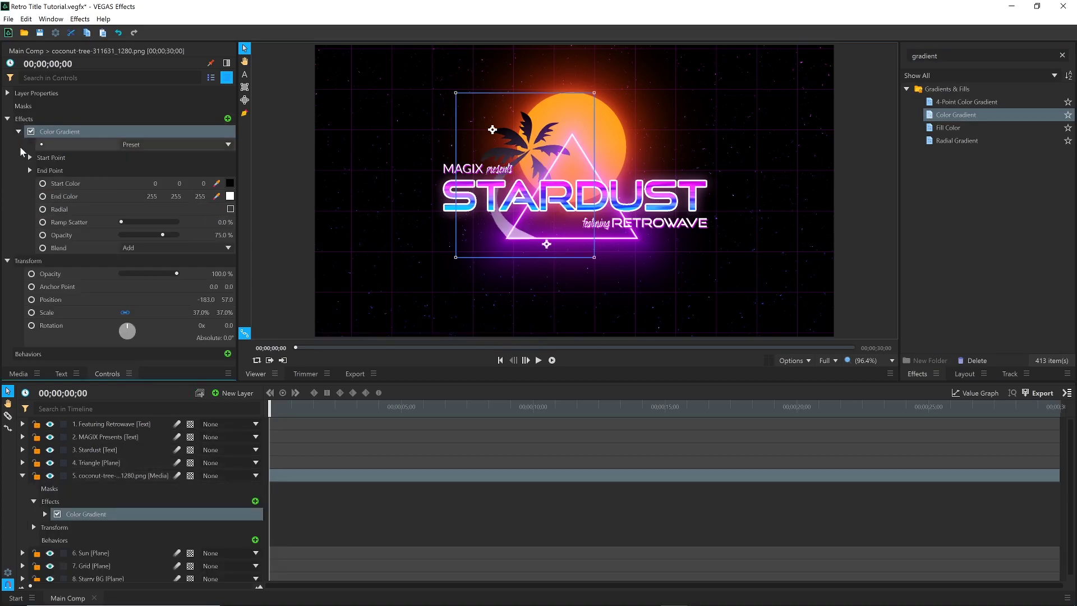
{"action": "left_click_drag", "start_coordinate": [547, 245], "coordinate": [520, 236]}
{"action": "left_click_drag", "start_coordinate": [492, 130], "coordinate": [536, 139]}
Set the gradient start colour to dark brown (53,22,16) and the end colour to magenta
{"action": "left_click", "coordinate": [230, 183]}
{"action": "left_click_drag", "start_coordinate": [668, 247], "coordinate": [665, 292]}
{"action": "key", "text": "Return"}
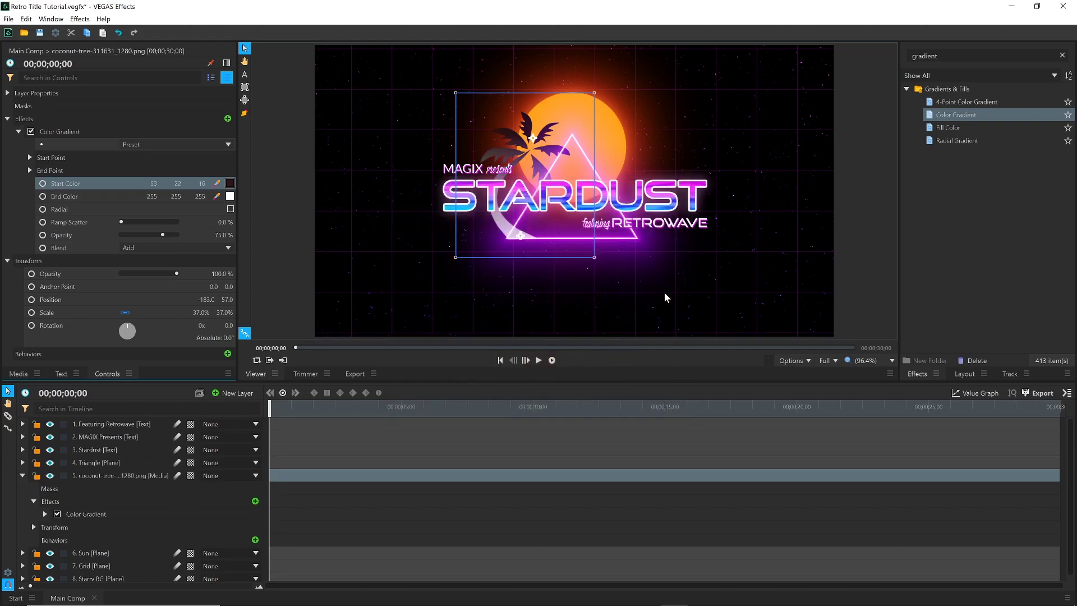
{"action": "left_click", "coordinate": [230, 195]}
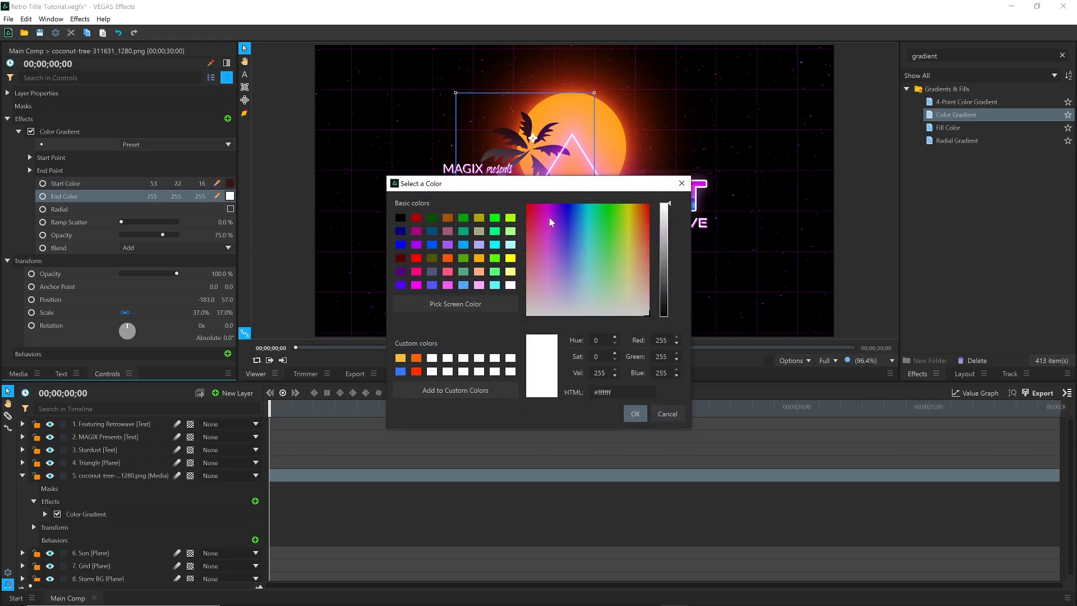
{"action": "left_click", "coordinate": [549, 212]}
{"action": "key", "text": "Return"}
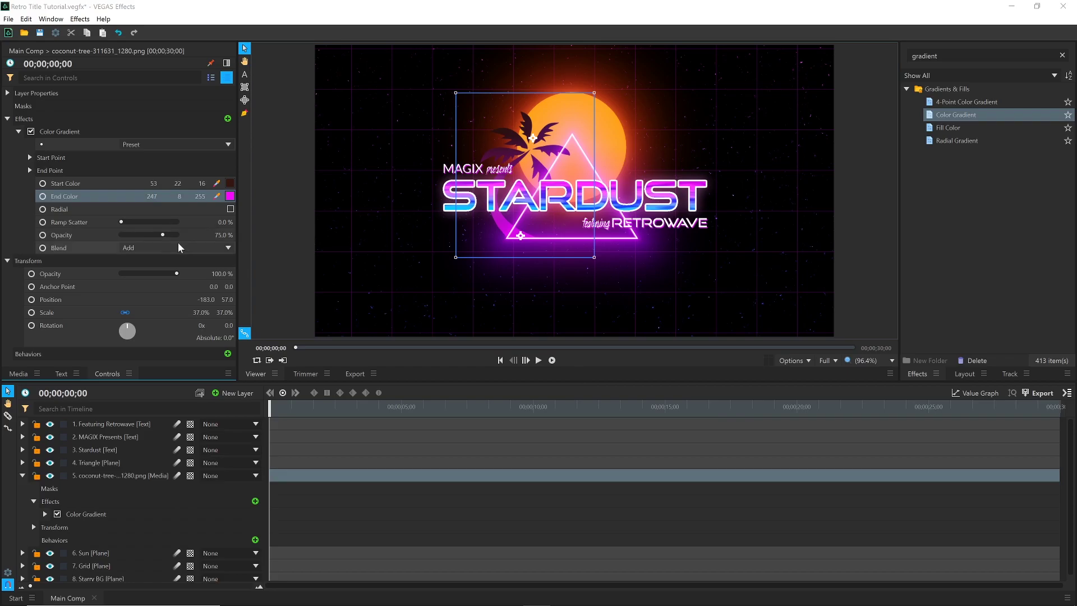
Switch the gradient blend to Normal and shift the end colour to purple (177,9,192)
{"action": "left_click", "coordinate": [177, 248]}
{"action": "left_click", "coordinate": [164, 272]}
{"action": "left_click", "coordinate": [230, 196]}
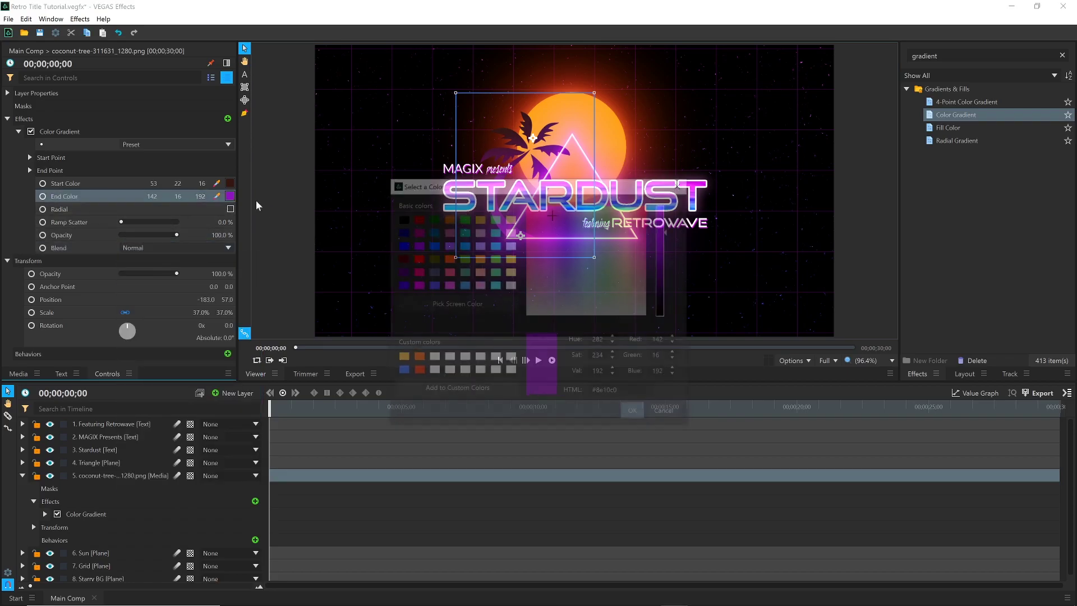
{"action": "left_click", "coordinate": [547, 209]}
{"action": "key", "text": "Return"}
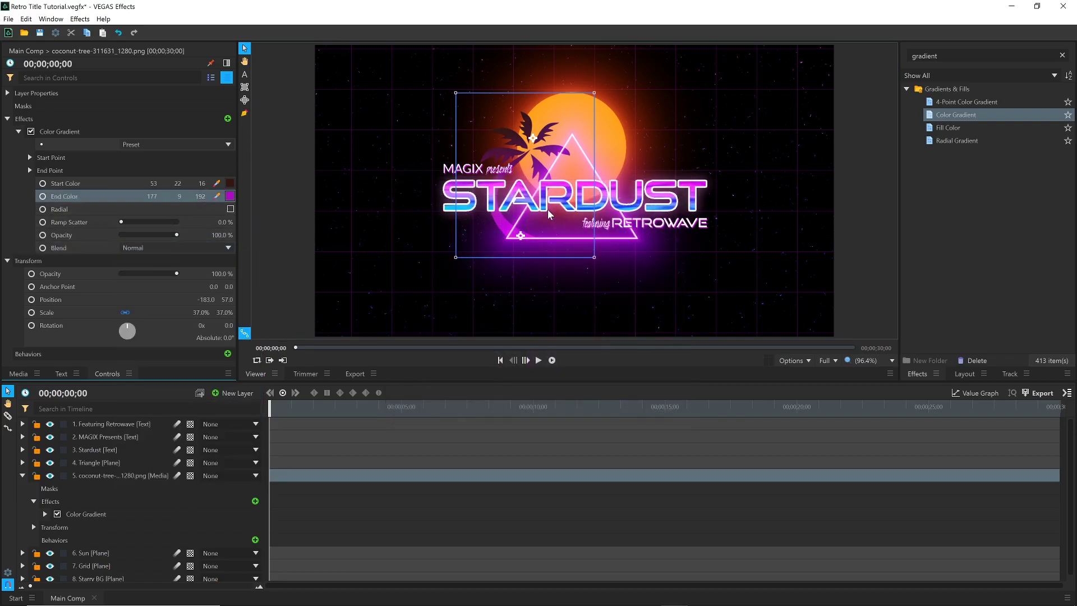
{"action": "left_click_drag", "start_coordinate": [548, 210], "coordinate": [550, 210]}
{"action": "left_click", "coordinate": [125, 536]}
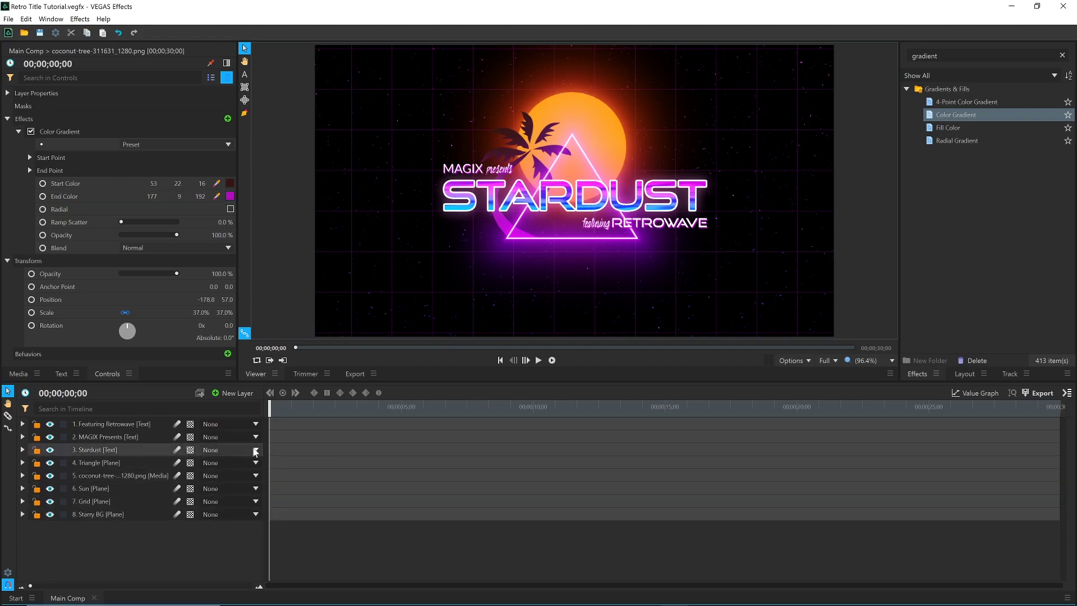
Add a grade layer named 'Final Grade' atop the stack and clear the effects search
{"action": "left_click", "coordinate": [256, 395]}
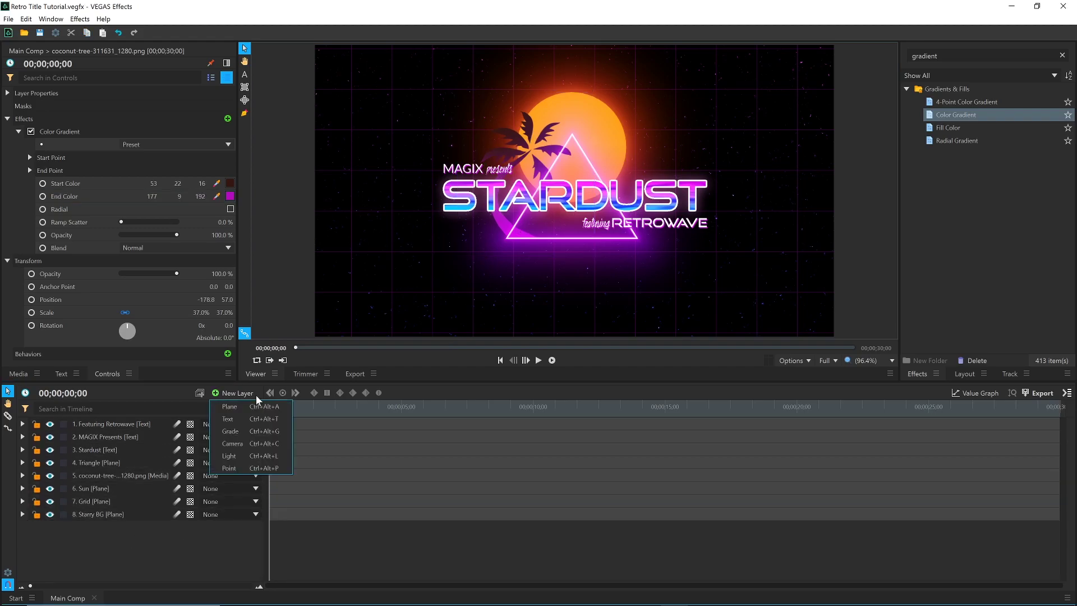
{"action": "left_click", "coordinate": [253, 432]}
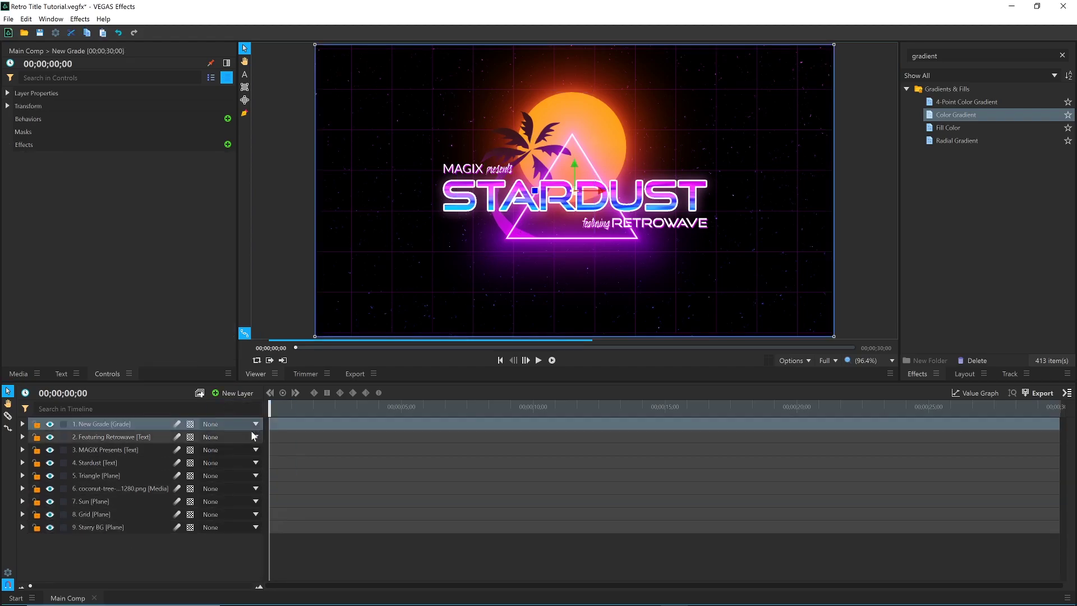
{"action": "double_click", "coordinate": [114, 426]}
{"action": "type", "text": "Final Grade"}
{"action": "key", "text": "Return"}
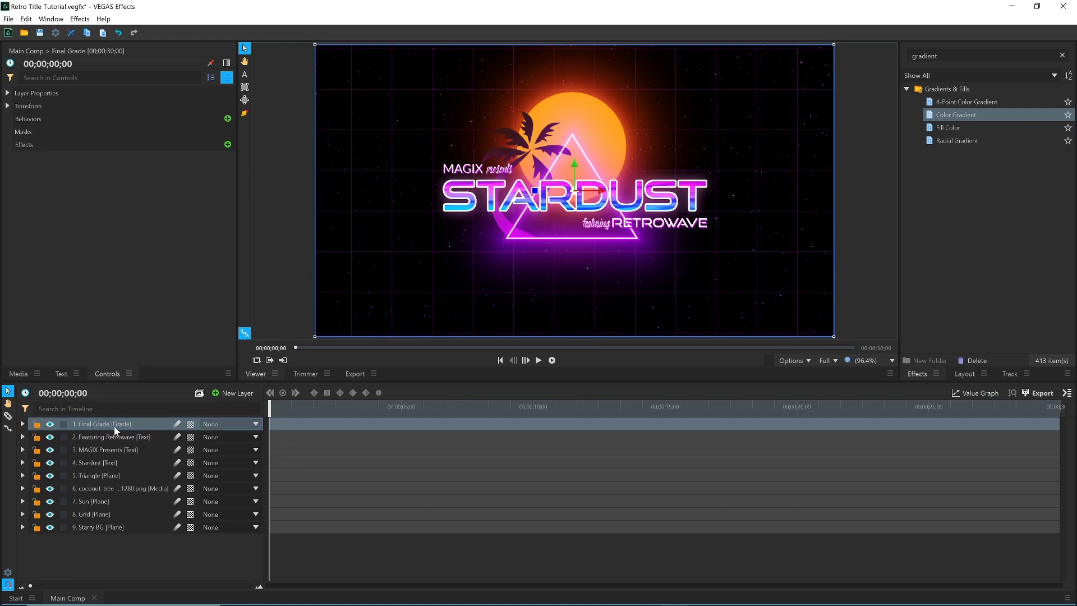
{"action": "left_click", "coordinate": [943, 58]}
{"action": "key", "text": "ctrl+a"}
{"action": "key", "text": "BackSpace"}
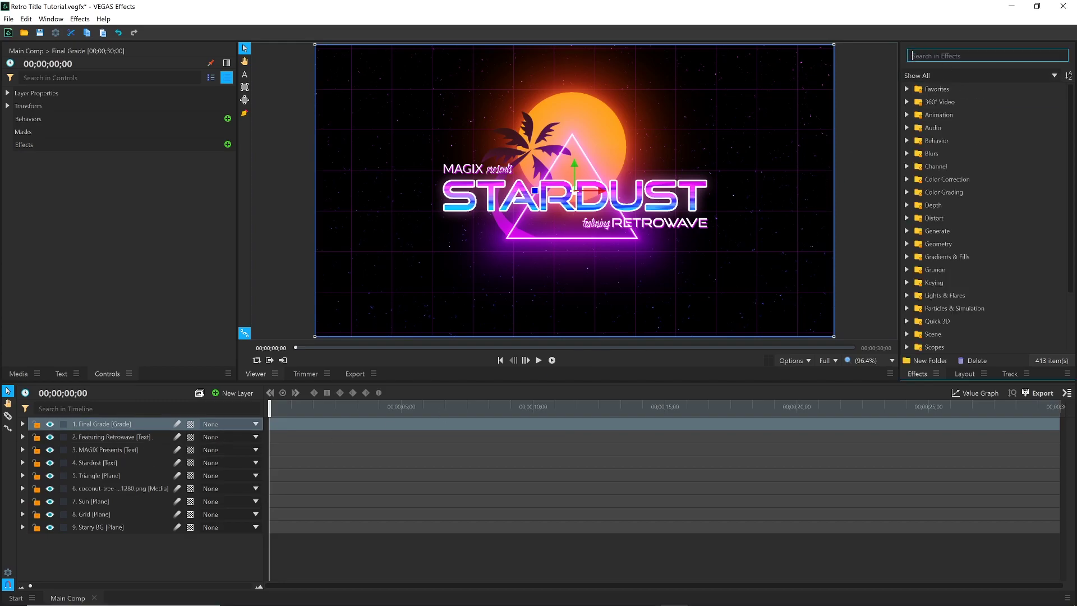
Apply Scan Lines to Final Grade with frequency 778.24 and angle -18°
{"action": "type", "text": "scan"}
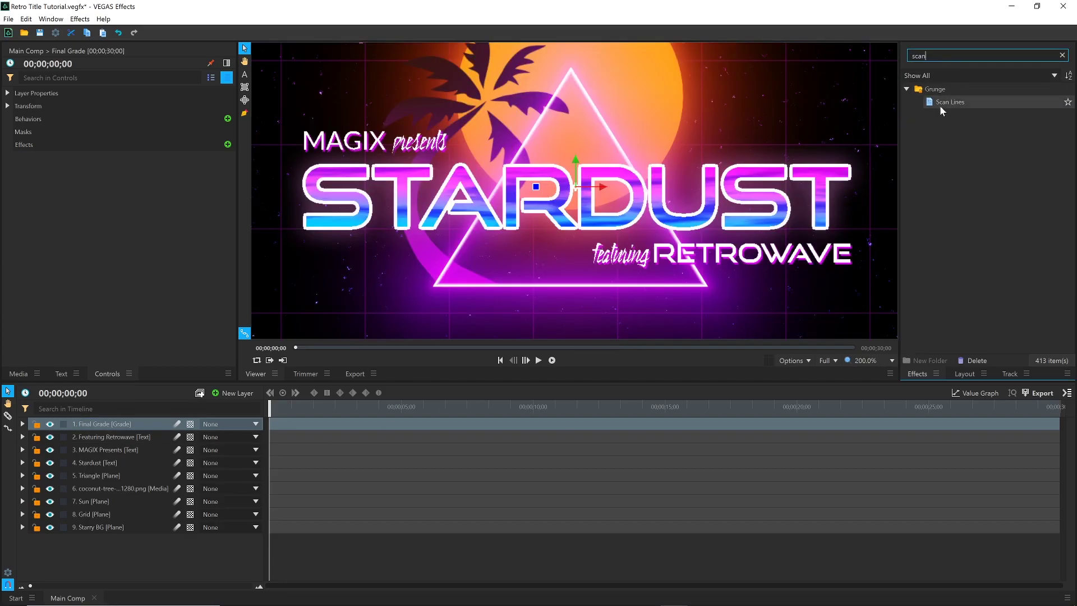
{"action": "left_click_drag", "start_coordinate": [940, 105], "coordinate": [725, 155]}
{"action": "left_click", "coordinate": [19, 157]}
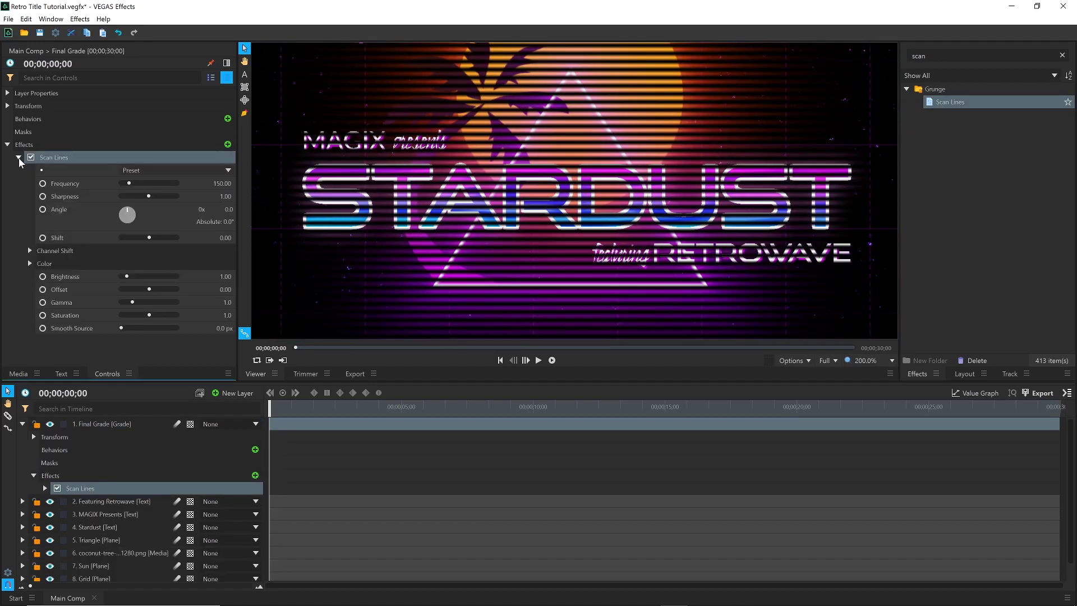
{"action": "left_click_drag", "start_coordinate": [141, 182], "coordinate": [172, 195]}
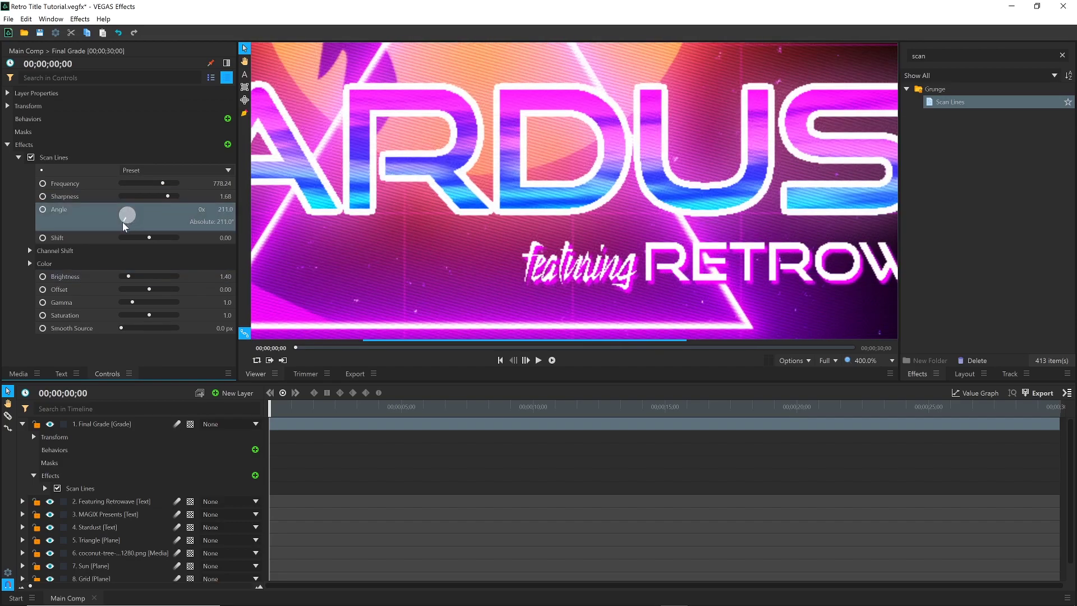
{"action": "left_click_drag", "start_coordinate": [122, 221], "coordinate": [125, 208]}
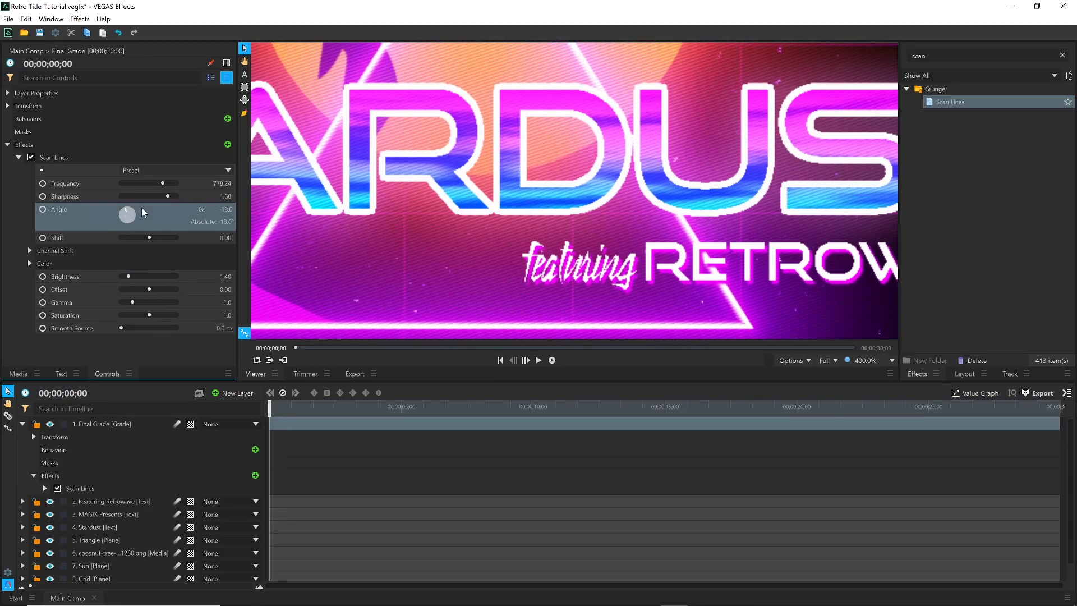
Add Film Grain to Final Grade with a grain strength of 50
{"action": "left_click", "coordinate": [228, 144]}
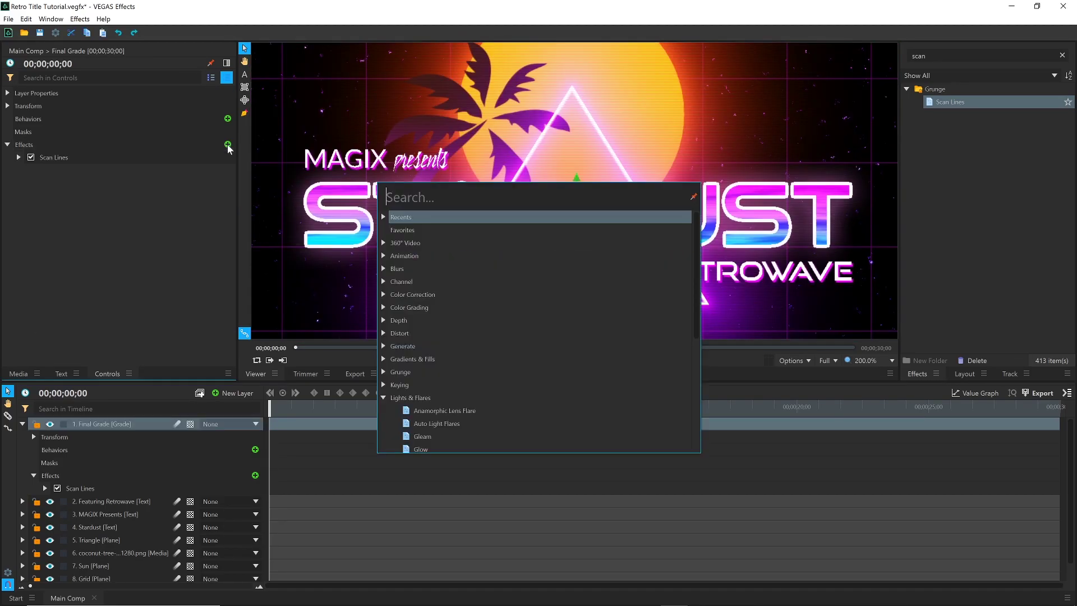
{"action": "type", "text": "film grain"}
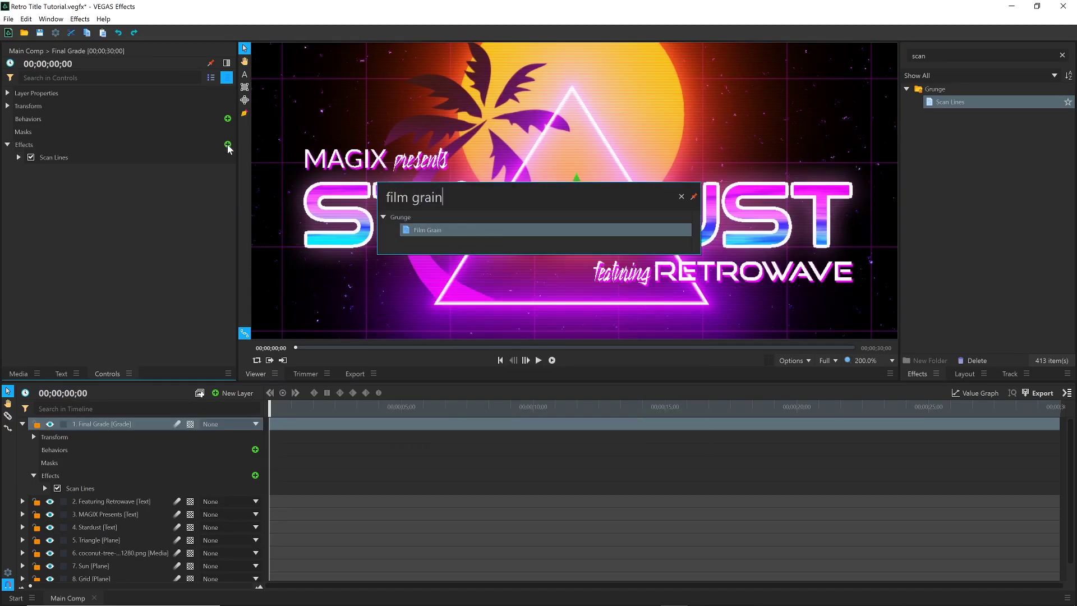
{"action": "key", "text": "Return"}
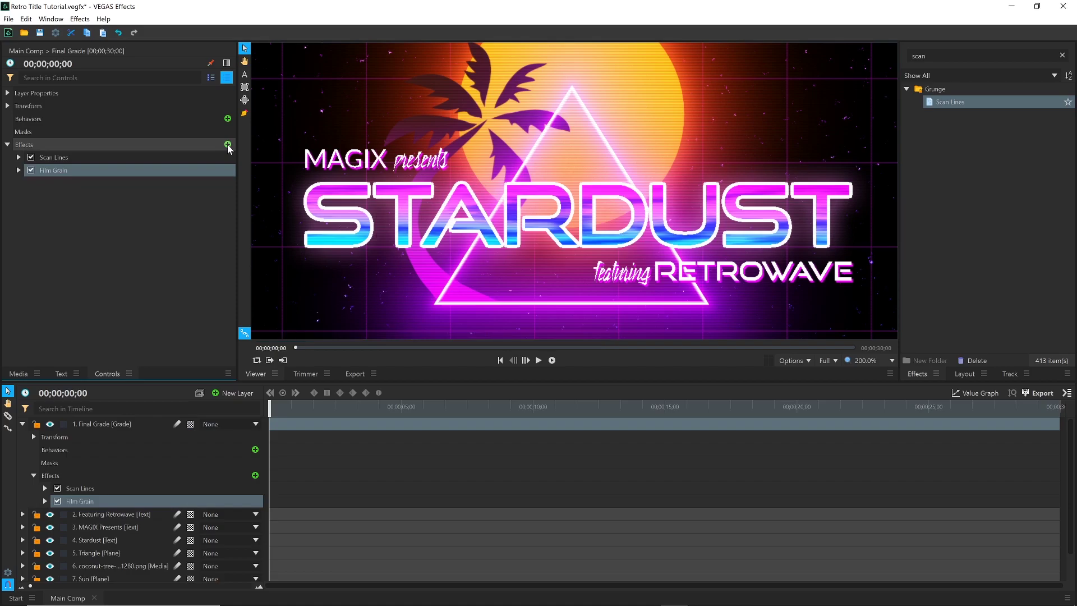
{"action": "left_click", "coordinate": [19, 170]}
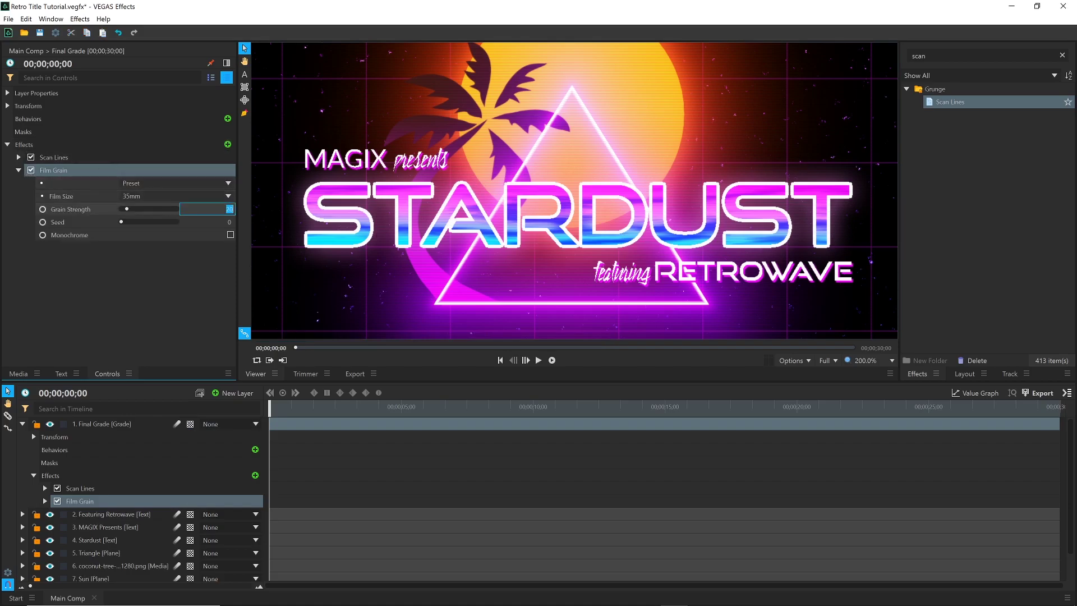
{"action": "type", "text": "50"}
{"action": "key", "text": "Return"}
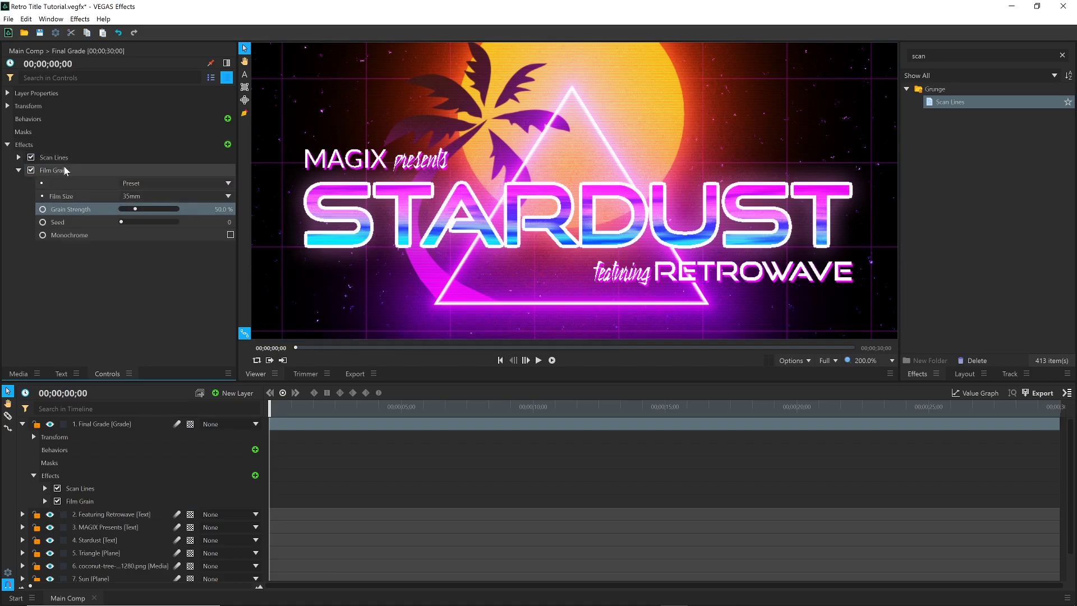
{"action": "left_click", "coordinate": [19, 170]}
{"action": "left_click", "coordinate": [227, 145]}
Add Flicker to Final Grade, preview playback, and raise its frequency to 37.20
{"action": "type", "text": "flicker"}
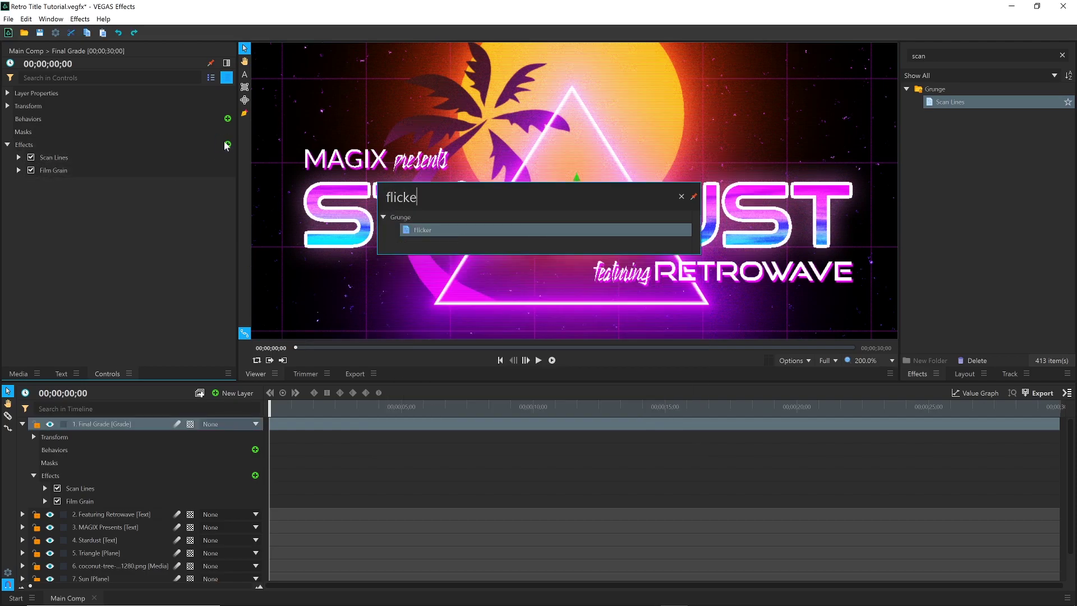
{"action": "key", "text": "Return"}
{"action": "scroll", "coordinate": [466, 199], "scroll_direction": "down", "scroll_amount": 2}
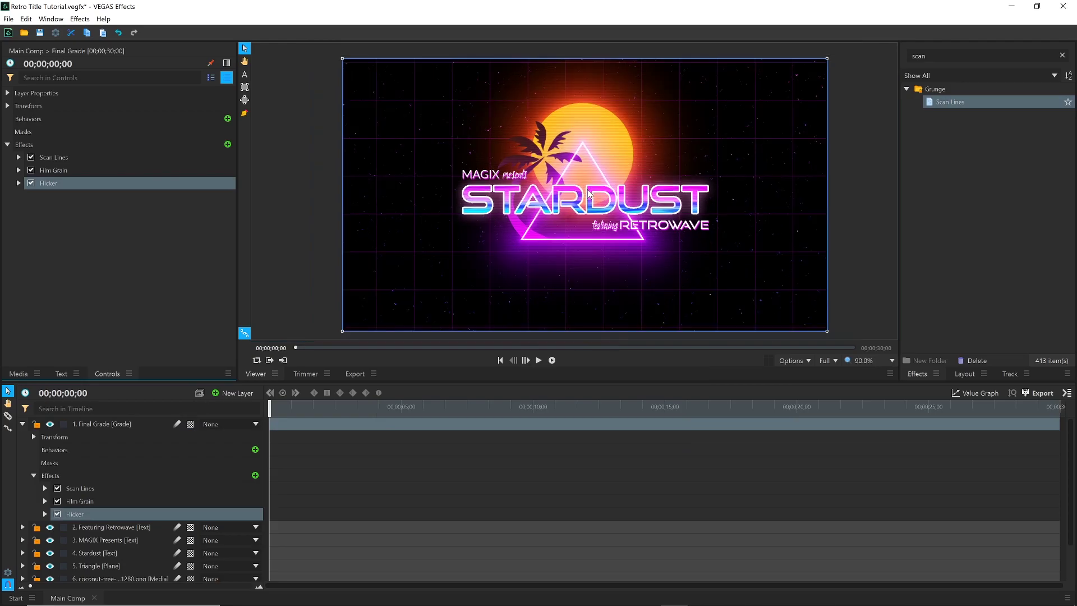
{"action": "left_click", "coordinate": [19, 183]}
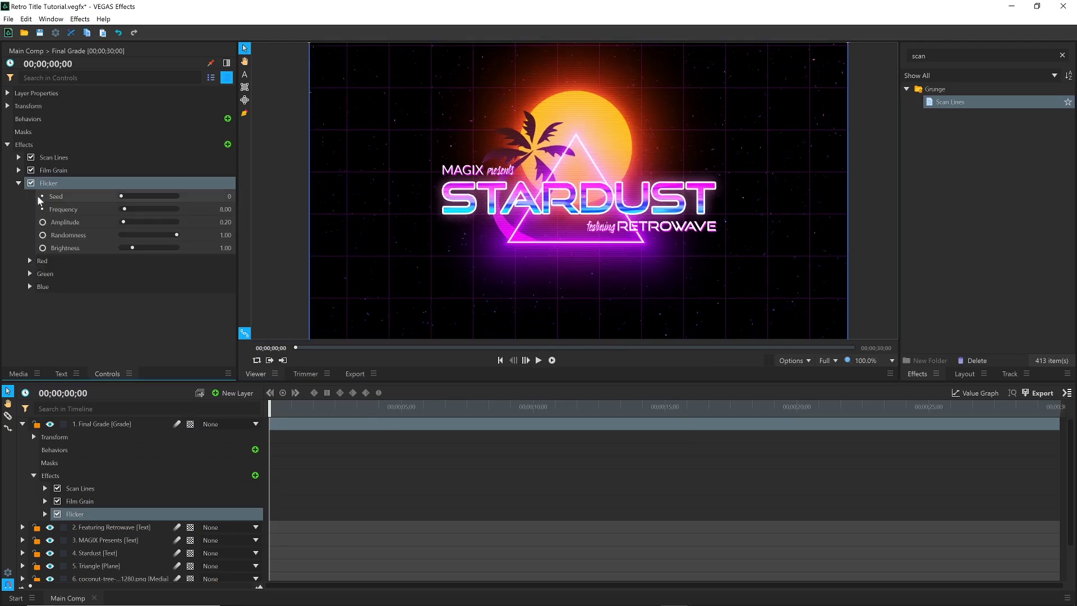
{"action": "key", "text": "space"}
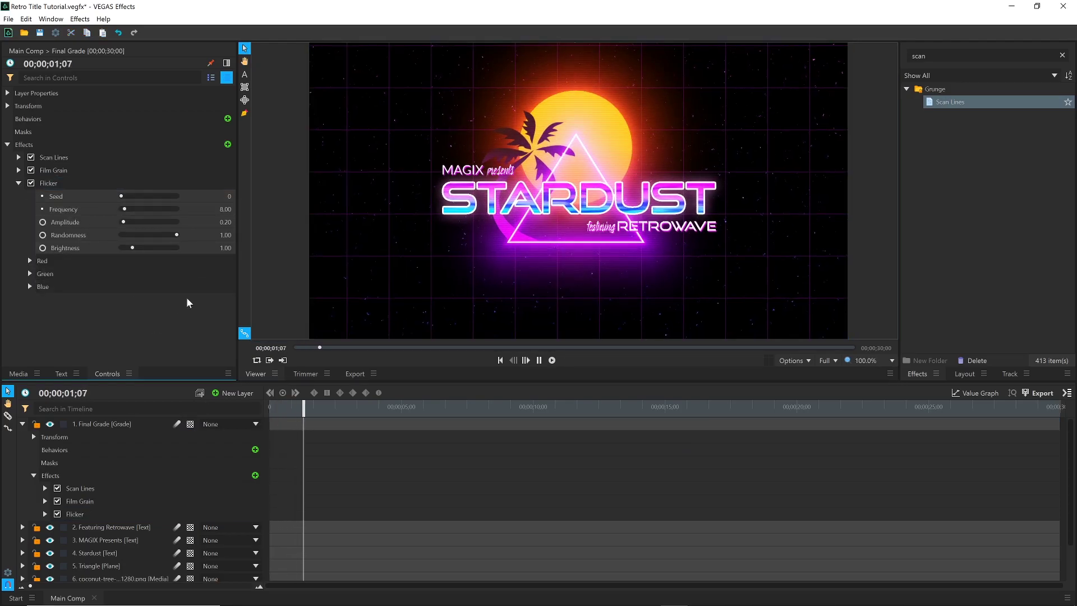
{"action": "mouse_move", "coordinate": [126, 211]}
{"action": "left_mouse_down"}
{"action": "mouse_move", "coordinate": [138, 210]}
{"action": "mouse_move", "coordinate": [133, 222]}
{"action": "left_mouse_up"}
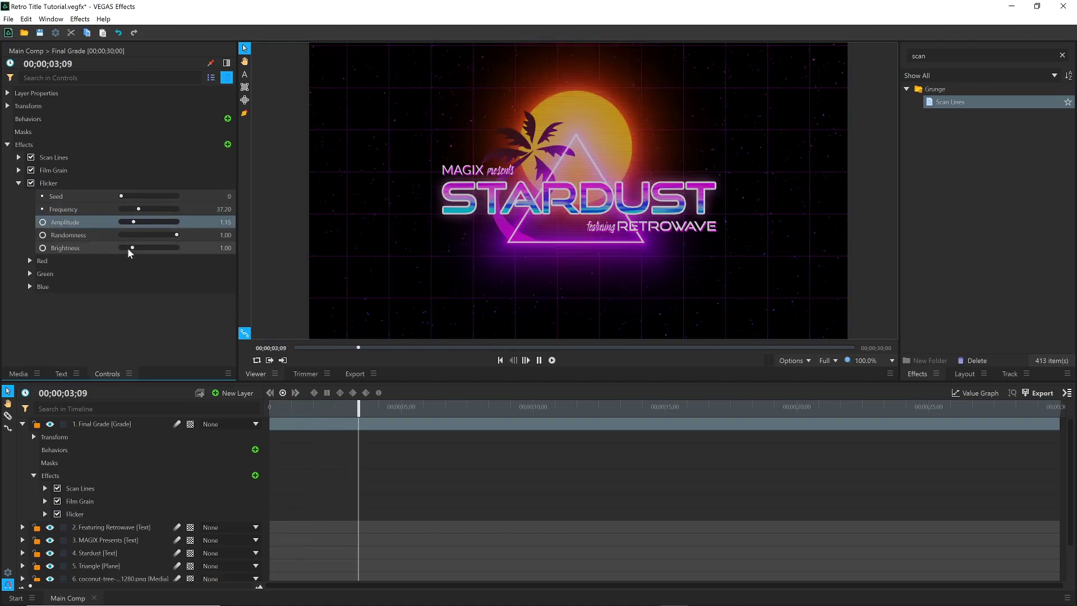